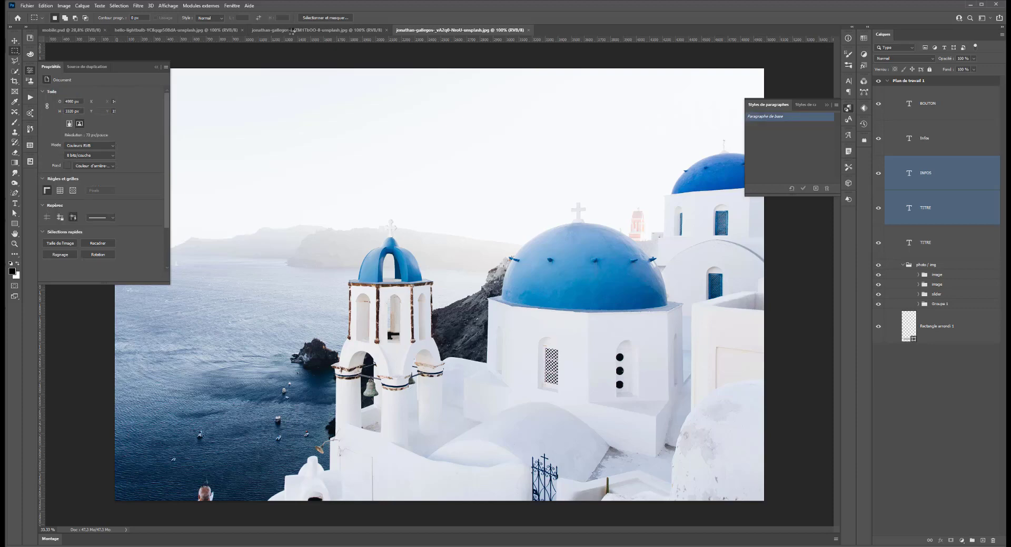
Step: Copy the entire terrace photo with the wooden table and potted plant, and return to the mobile.psd document
{"action": "left_click", "coordinate": [292, 30]}
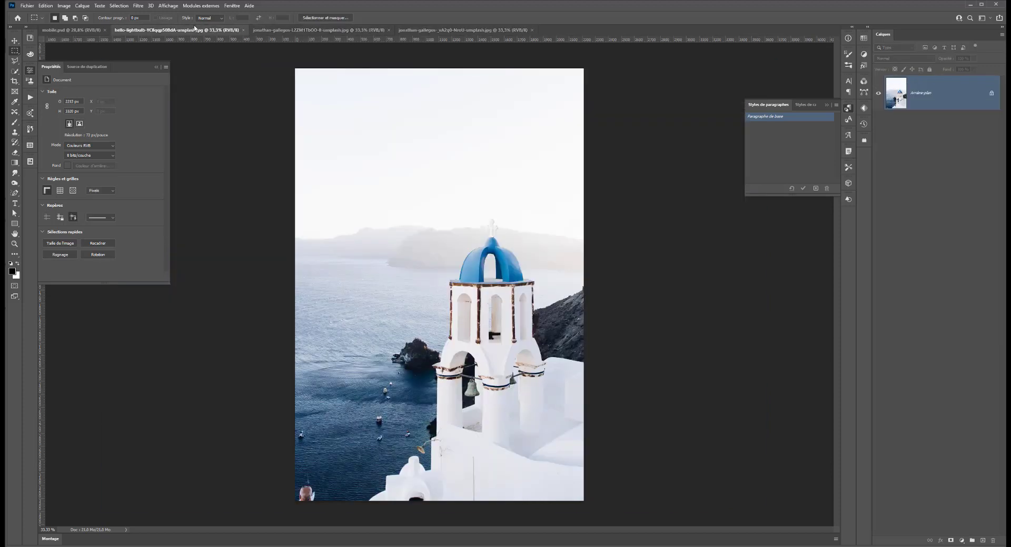
{"action": "left_click", "coordinate": [195, 30]}
{"action": "left_click", "coordinate": [85, 31]}
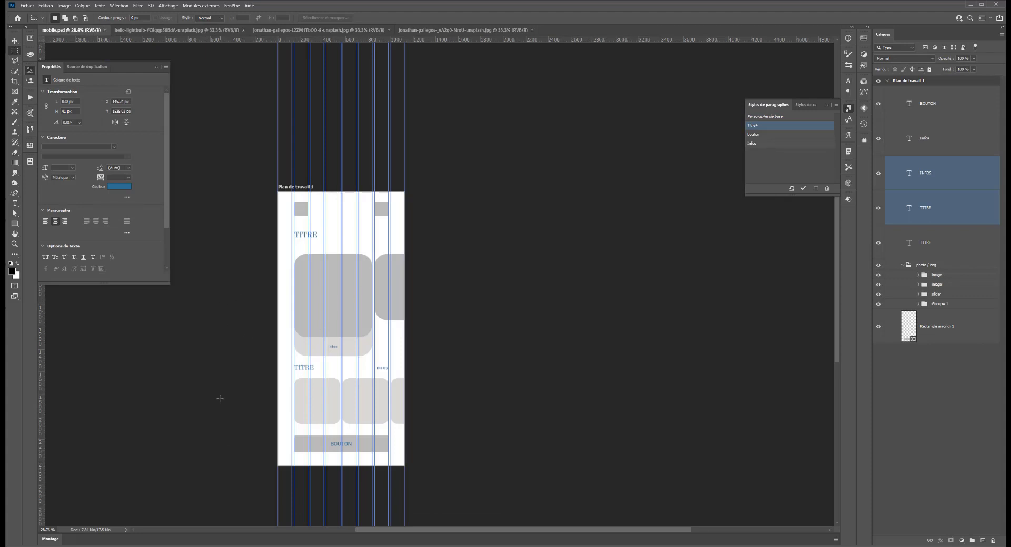
{"action": "left_click", "coordinate": [213, 30]}
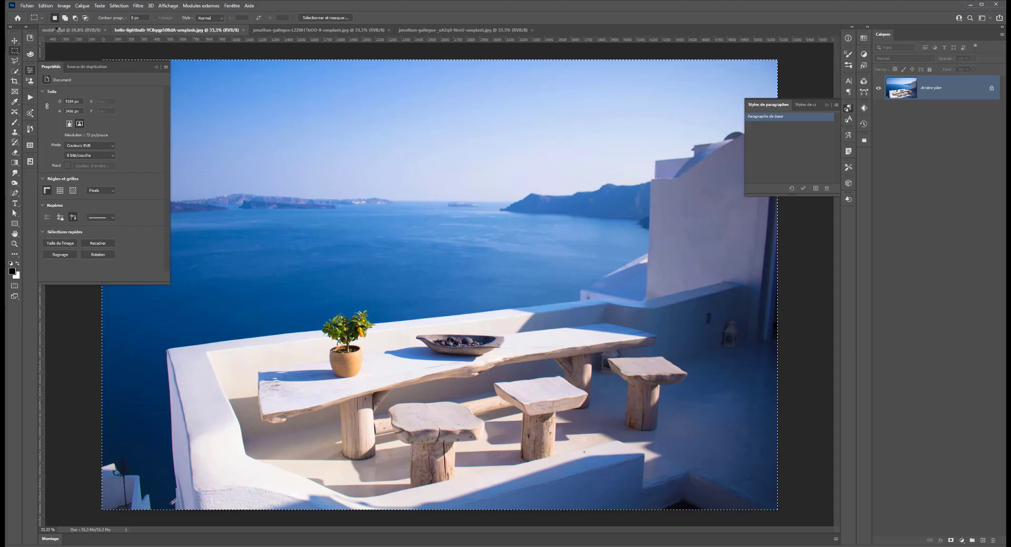
{"action": "left_click", "coordinate": [58, 30]}
Step: Duplicate the artboard Plan de travail 1 to the right of the original and collapse the original's layers
{"action": "key", "text": "v"}
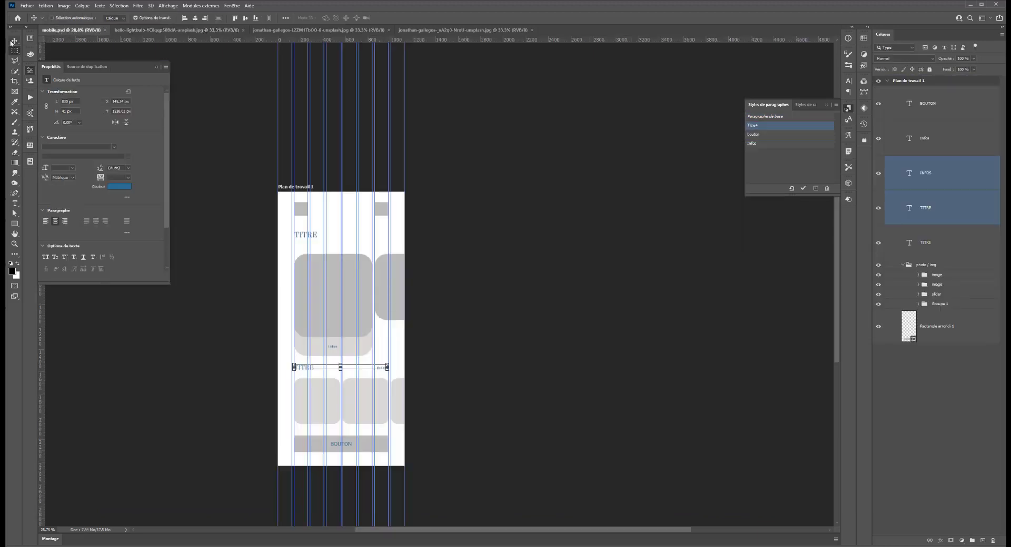
{"action": "key", "text": "shift+v"}
{"action": "left_click", "coordinate": [282, 189]}
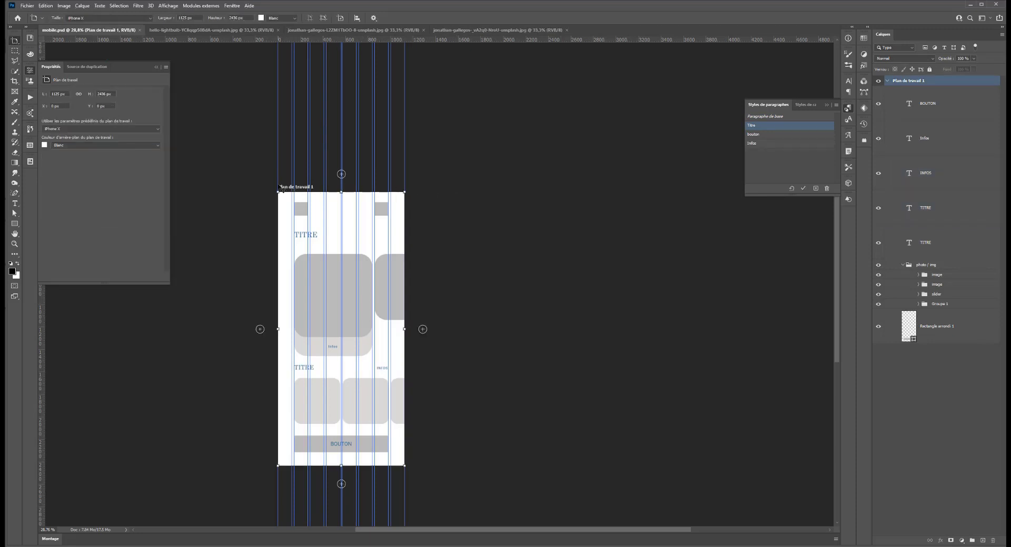
{"action": "left_click_drag", "start_coordinate": [287, 190], "coordinate": [475, 191]}
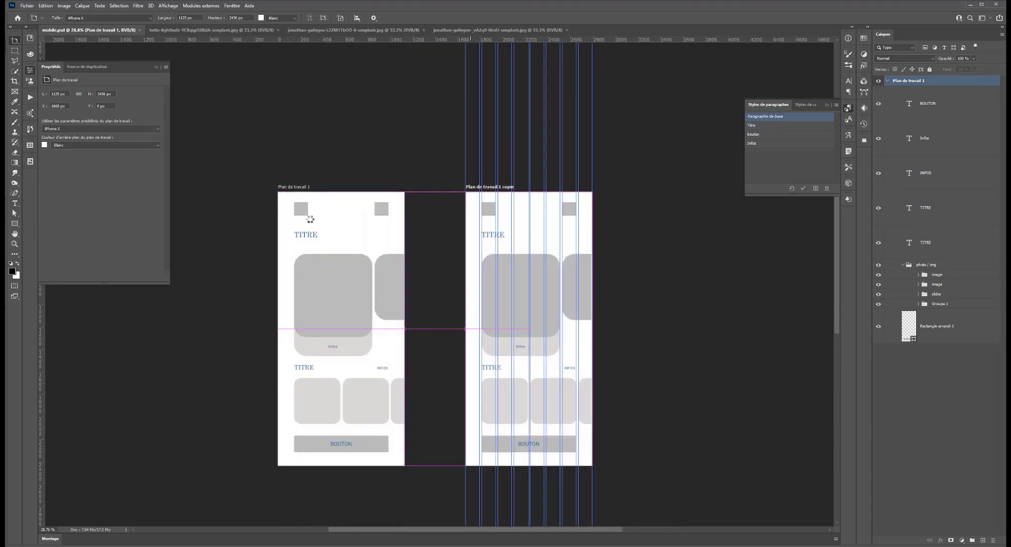
{"action": "left_click", "coordinate": [296, 192]}
{"action": "left_click", "coordinate": [476, 190]}
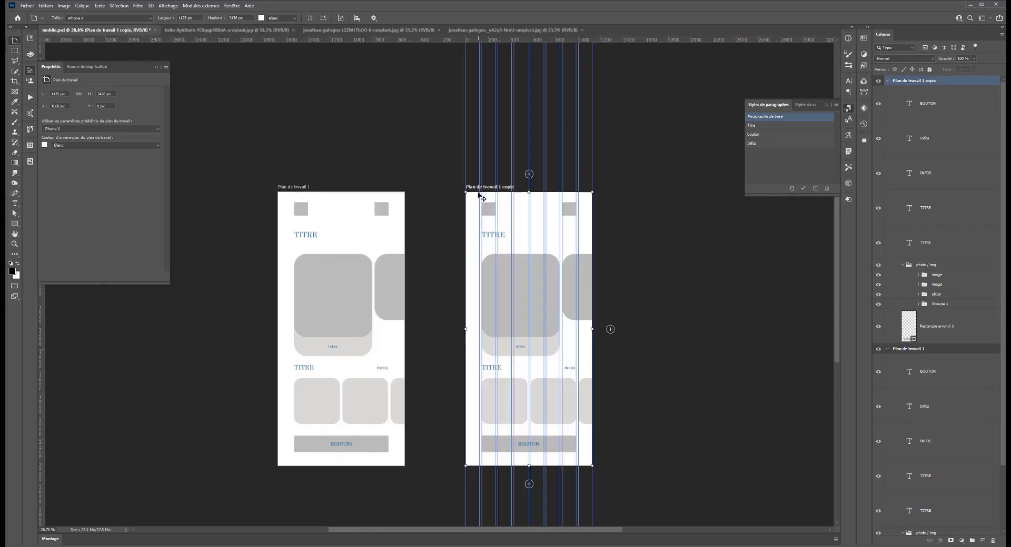
{"action": "left_click", "coordinate": [888, 350]}
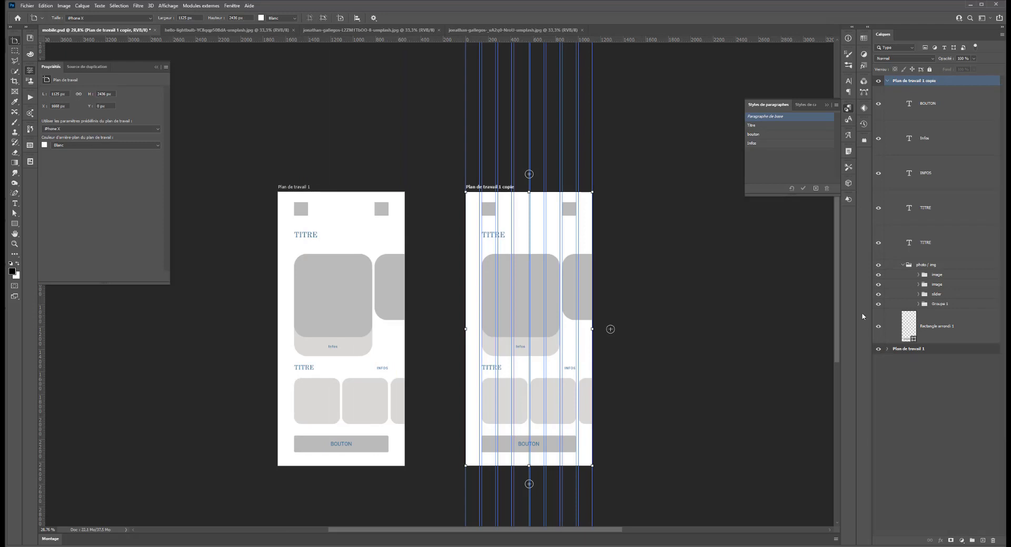
Step: Paste the terrace photo onto a new layer of the copied artboard and scale it to about 35.5% over the large image placeholder
{"action": "key", "text": "ctrl+shift+alt+n"}
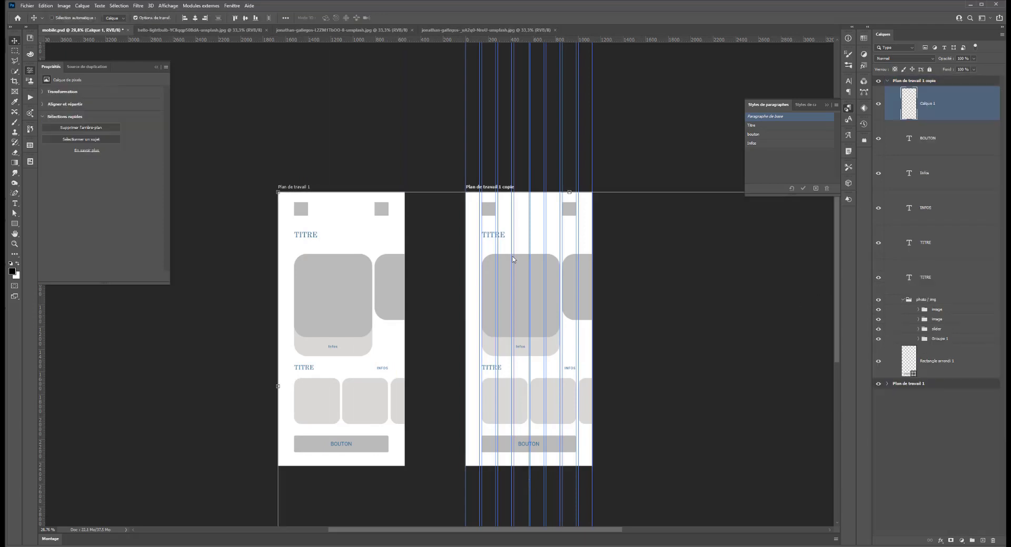
{"action": "key", "text": "ctrl+v"}
{"action": "key", "text": "ctrl+t"}
{"action": "left_click_drag", "start_coordinate": [277, 192], "coordinate": [470, 307]}
{"action": "left_click_drag", "start_coordinate": [549, 368], "coordinate": [510, 280]}
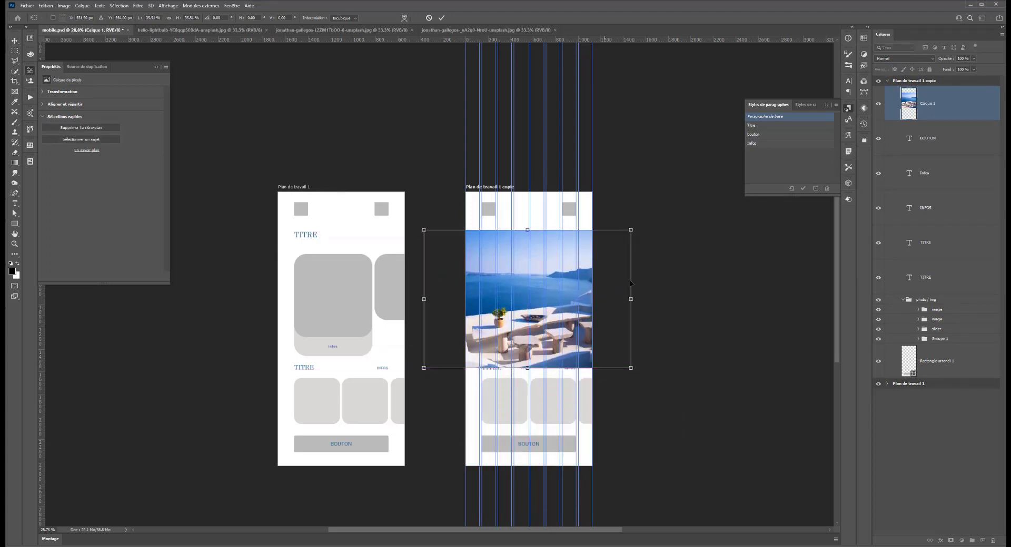
{"action": "key", "text": "Return"}
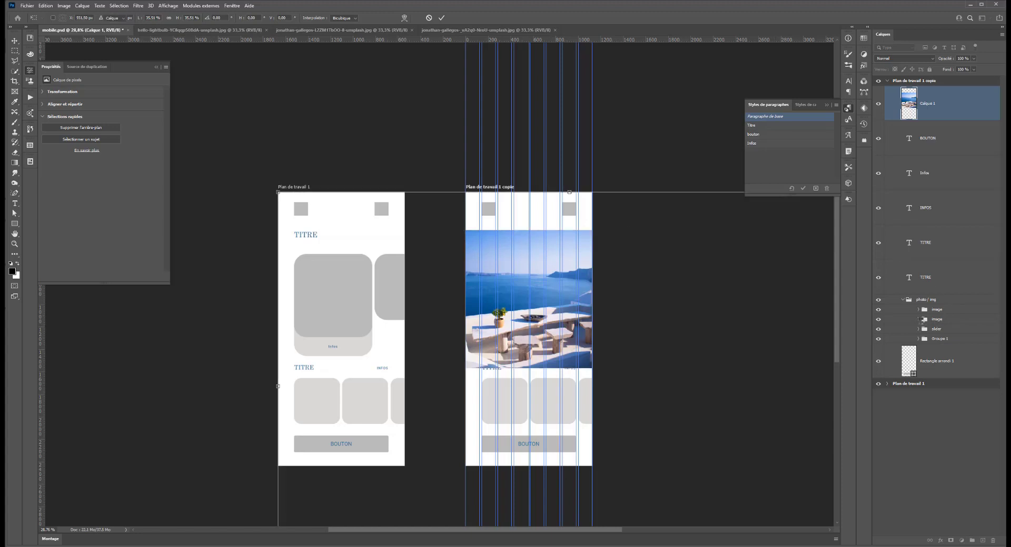
Step: Move the photo layer into the large placeholder's image group above Rectangle 2 copie and clip it to that shape
{"action": "mouse_move", "coordinate": [915, 318]}
{"action": "left_mouse_down"}
{"action": "mouse_move", "coordinate": [926, 260]}
{"action": "mouse_move", "coordinate": [919, 269]}
{"action": "mouse_move", "coordinate": [946, 266]}
{"action": "mouse_move", "coordinate": [918, 311]}
{"action": "left_mouse_up"}
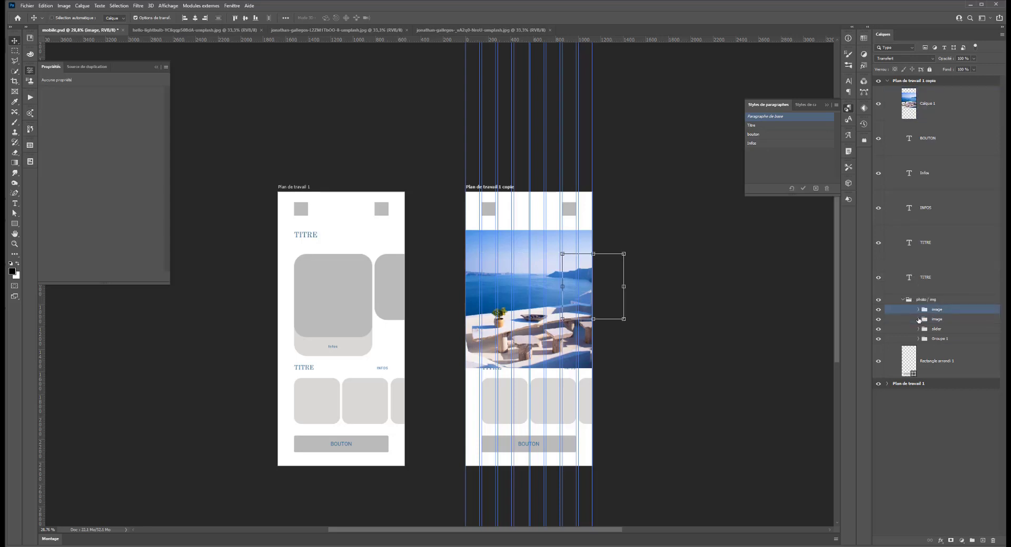
{"action": "left_click", "coordinate": [918, 320]}
{"action": "left_click", "coordinate": [943, 320]}
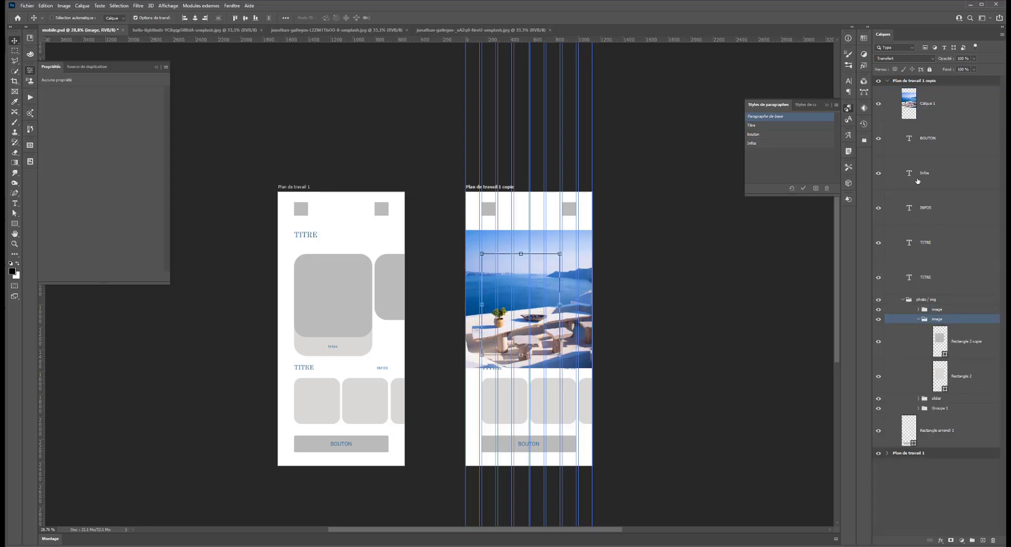
{"action": "left_click_drag", "start_coordinate": [915, 110], "coordinate": [937, 330]}
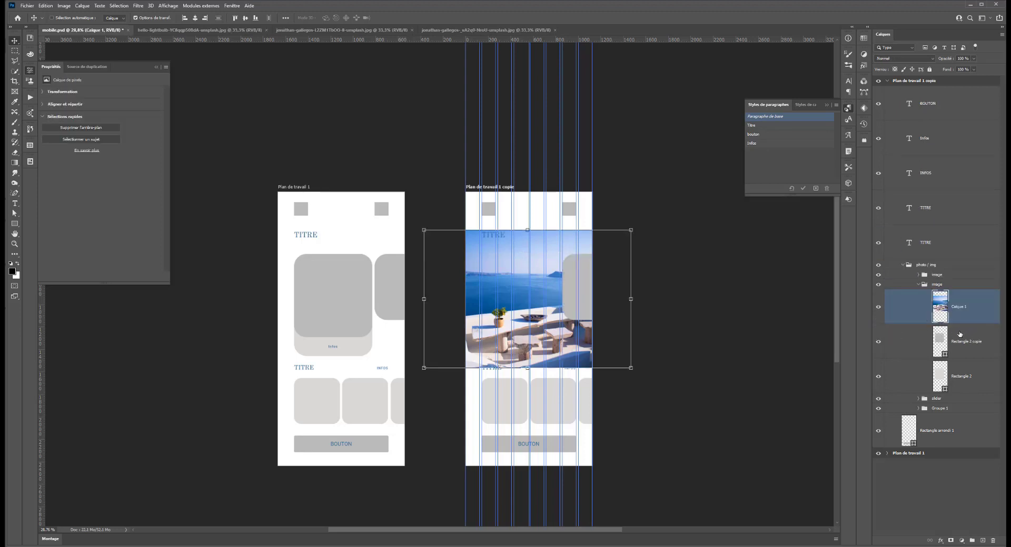
{"action": "key", "text": "ctrl+alt+g"}
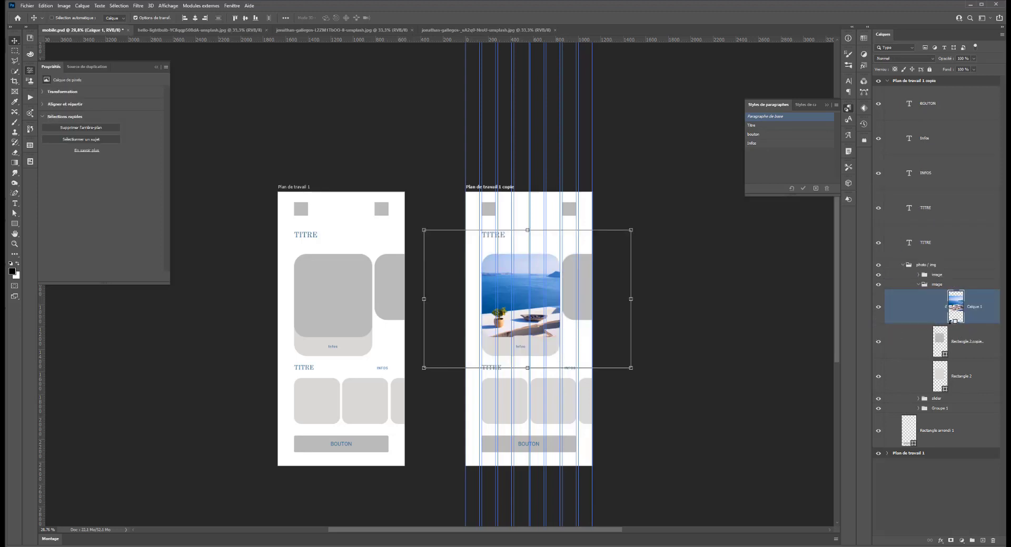
Step: Scale the clipped terrace photo to about 73% and reposition it inside the large rounded placeholder
{"action": "left_click_drag", "start_coordinate": [421, 312], "coordinate": [495, 237]}
{"action": "left_click_drag", "start_coordinate": [617, 221], "coordinate": [582, 230]}
{"action": "left_click_drag", "start_coordinate": [557, 283], "coordinate": [541, 309]}
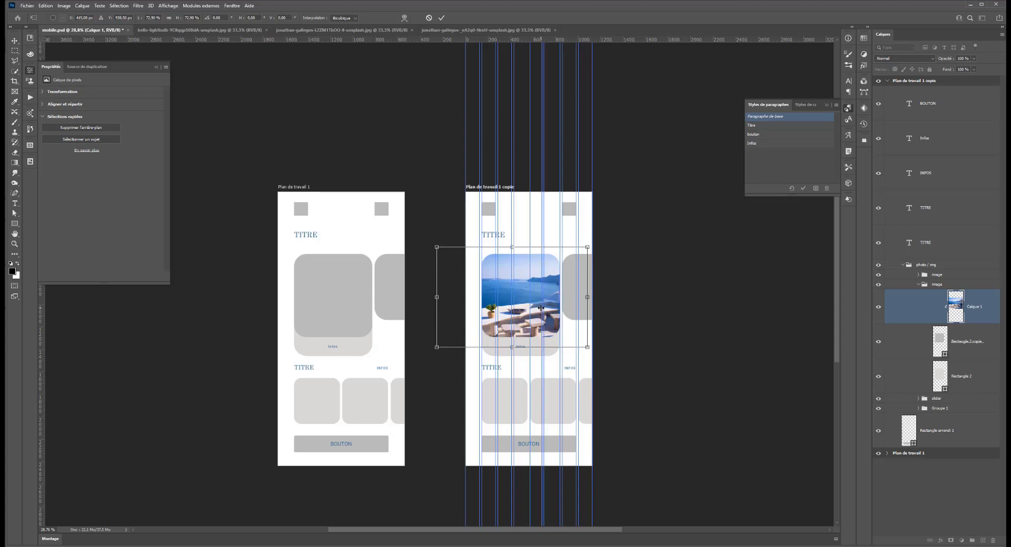
{"action": "key", "text": "ctrl+z"}
{"action": "key", "text": "ctrl+z"}
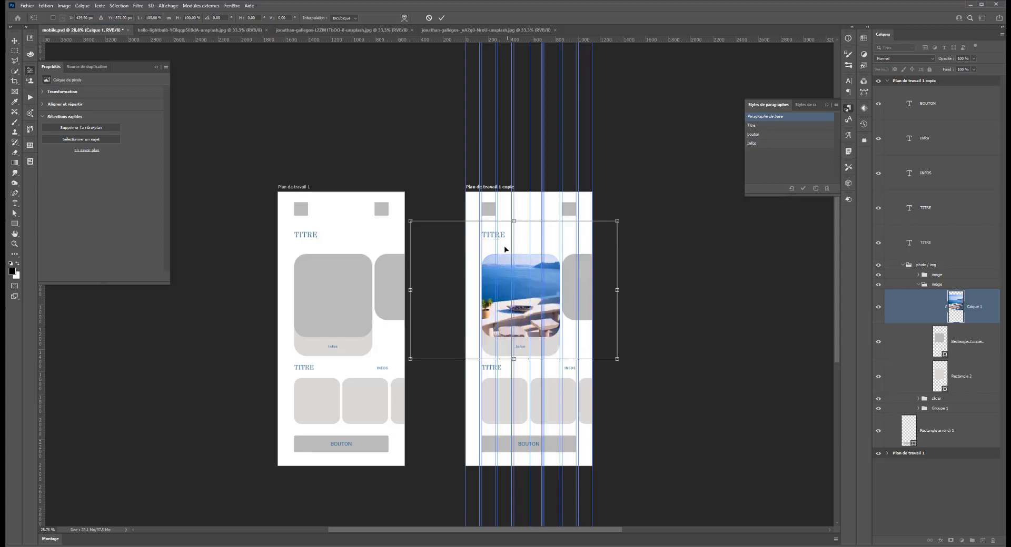
{"action": "key", "text": "ctrl+shift+z"}
{"action": "key", "text": "ctrl+shift+z"}
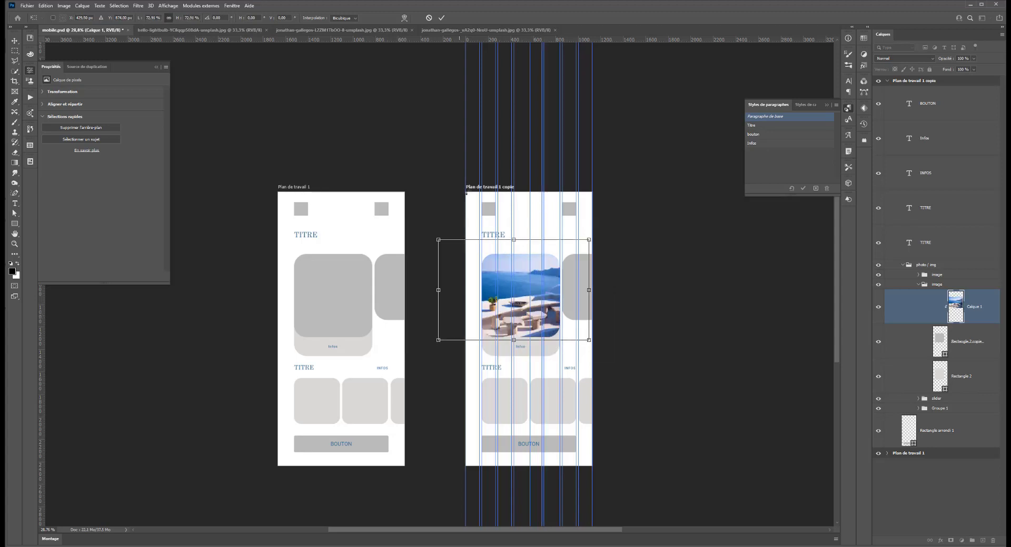
Step: Commit the photo's transformation and clear the guides of the selected artboard
{"action": "left_click", "coordinate": [231, 5]}
{"action": "mouse_move", "coordinate": [185, 6]}
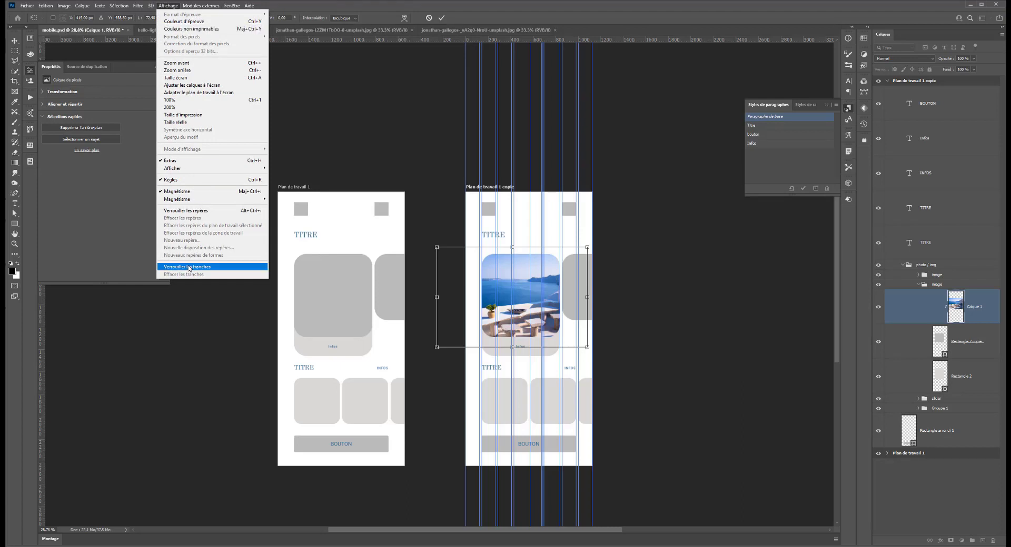
{"action": "left_click", "coordinate": [458, 211]}
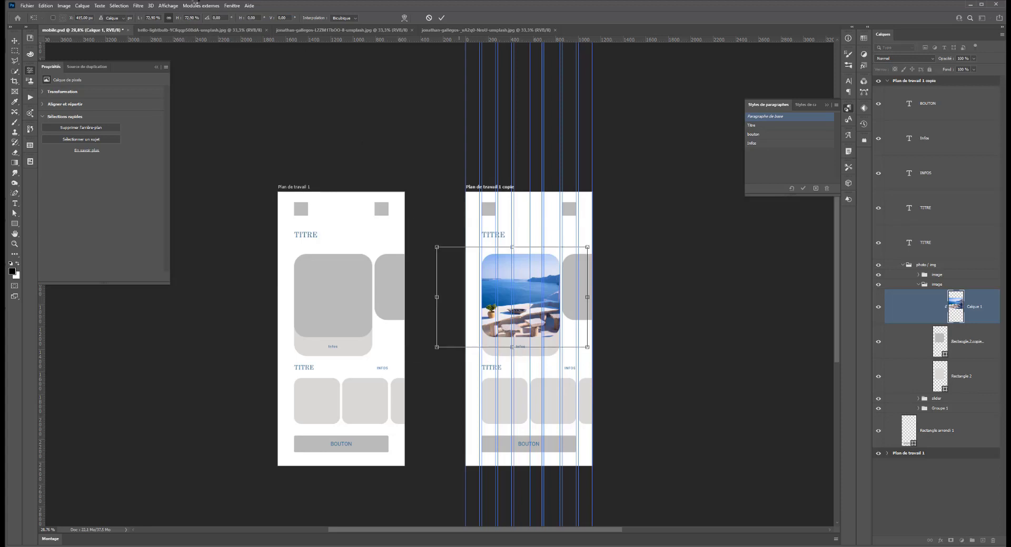
{"action": "left_click", "coordinate": [168, 5]}
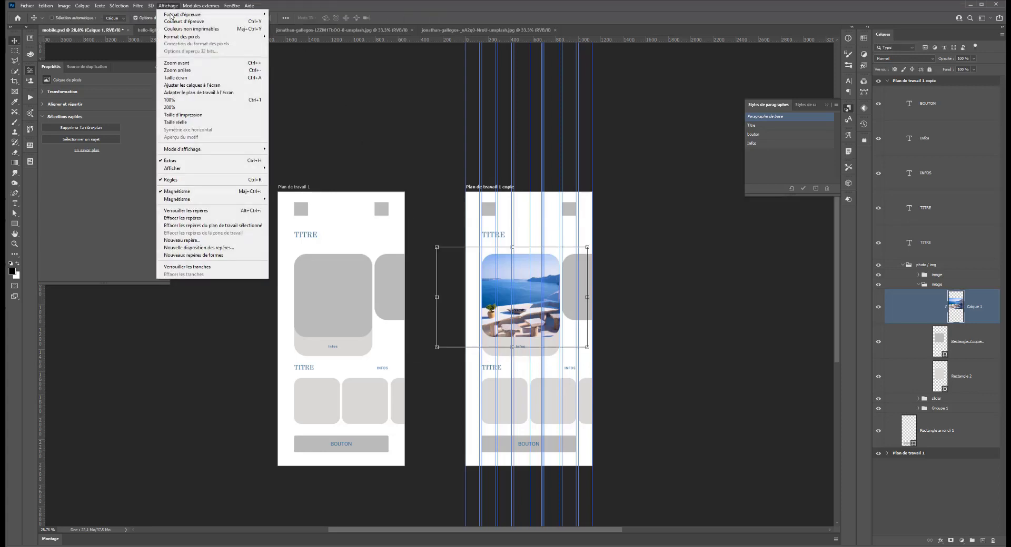
{"action": "left_click", "coordinate": [211, 225]}
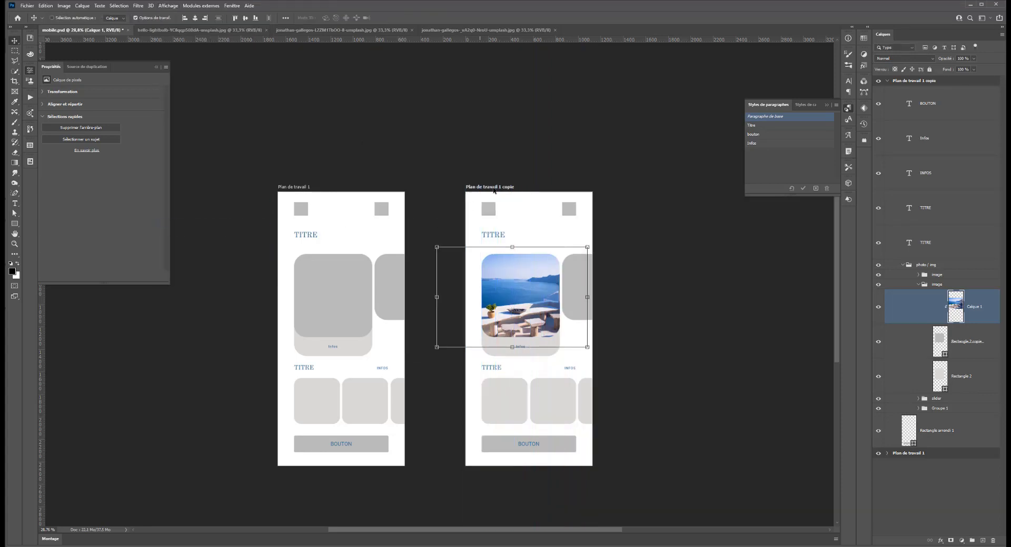
Step: Shift the terrace photo slightly up and to the right within the large placeholder and collapse its image group
{"action": "mouse_move", "coordinate": [535, 306]}
{"action": "left_mouse_down"}
{"action": "mouse_move", "coordinate": [526, 304]}
{"action": "mouse_move", "coordinate": [542, 316]}
{"action": "mouse_move", "coordinate": [540, 300]}
{"action": "left_mouse_up"}
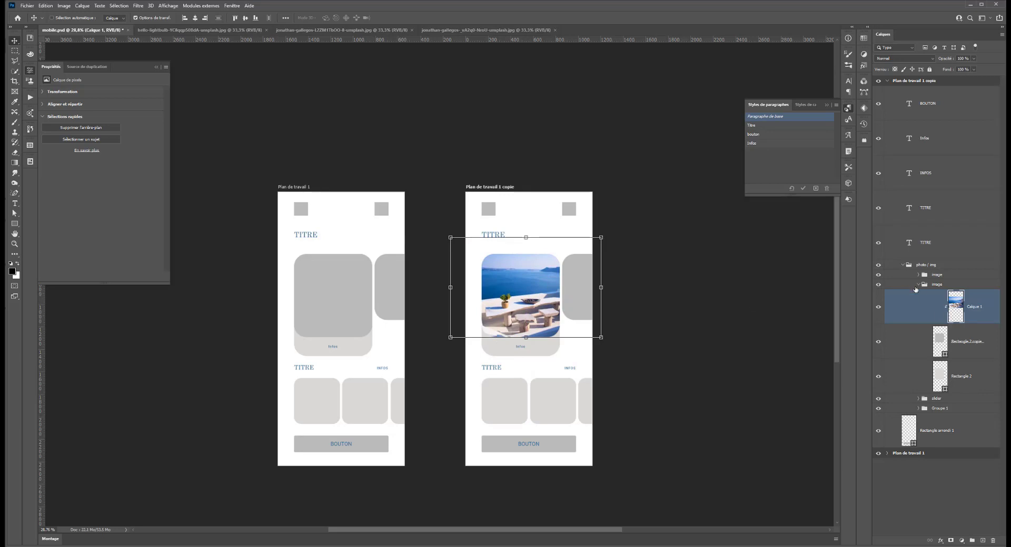
{"action": "left_click", "coordinate": [916, 289]}
{"action": "left_click", "coordinate": [918, 286]}
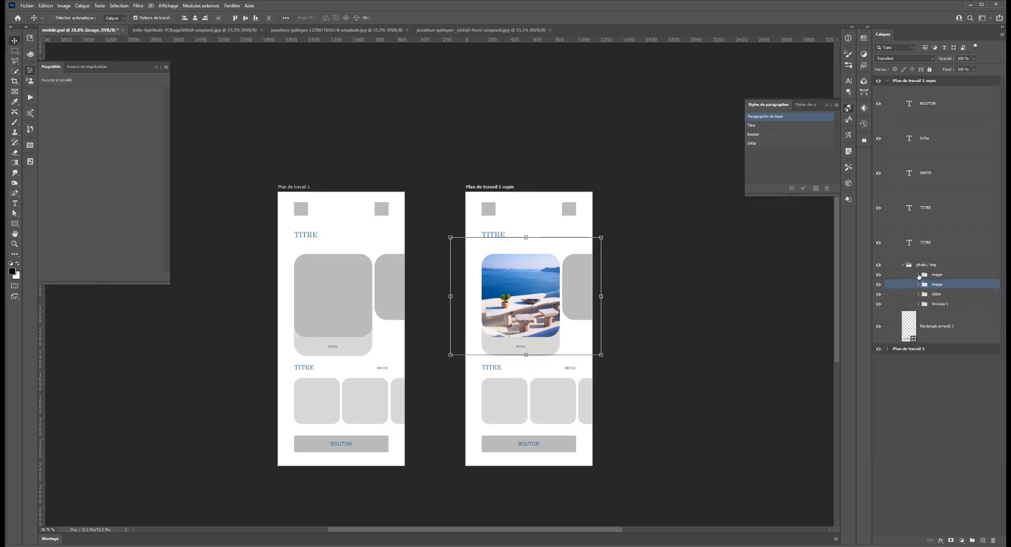
Step: Duplicate the terrace photo layer into the other image group, clip it to the smaller rounded rectangle and move it right to fill that shape
{"action": "left_click", "coordinate": [918, 275]}
{"action": "left_click", "coordinate": [941, 301]}
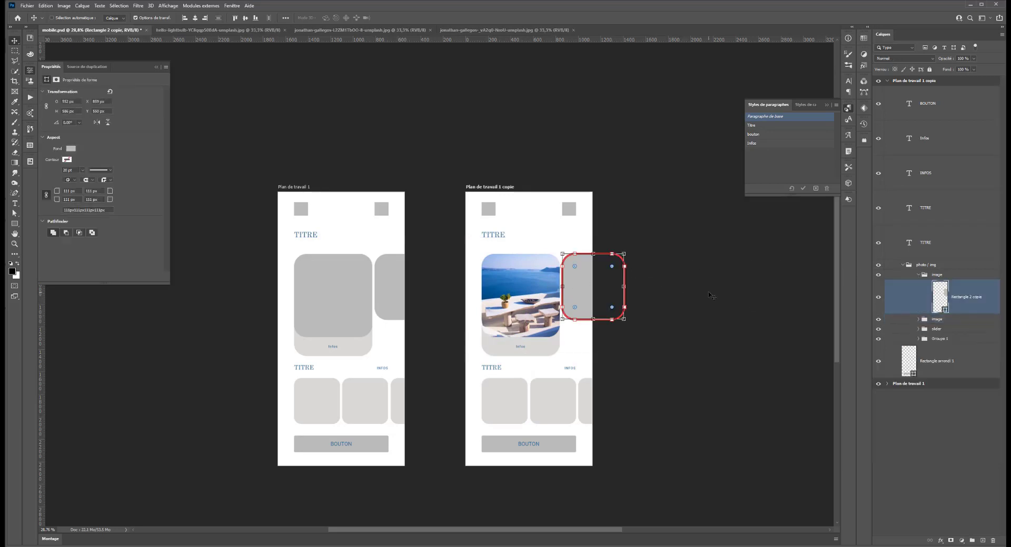
{"action": "key", "text": "ctrl+v"}
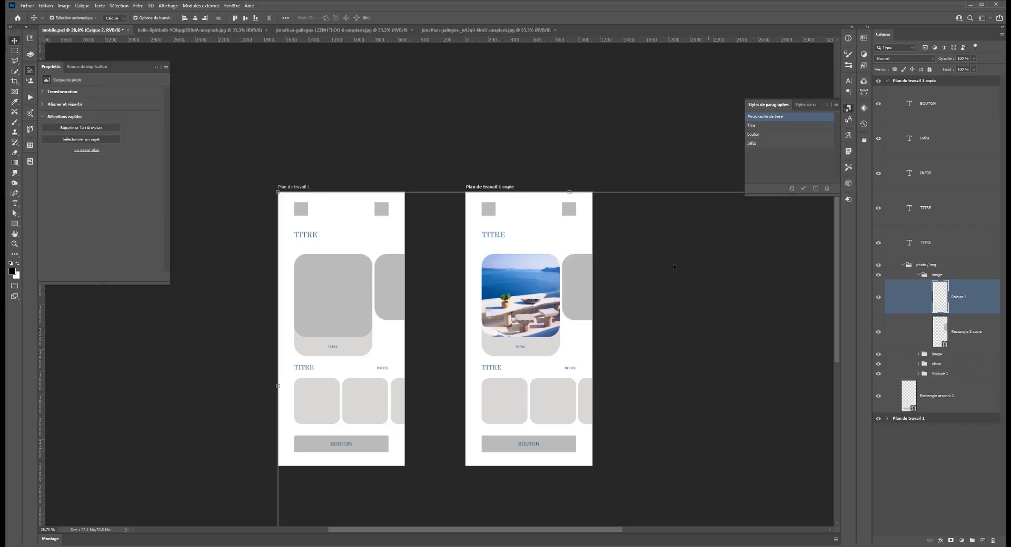
{"action": "key", "text": "ctrl+z"}
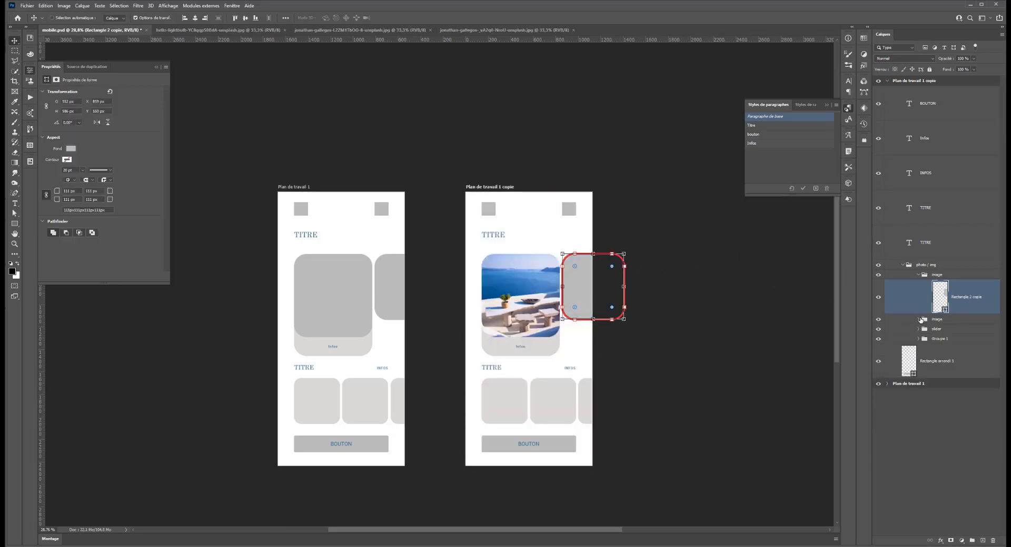
{"action": "left_click", "coordinate": [919, 319]}
{"action": "left_click", "coordinate": [956, 341]}
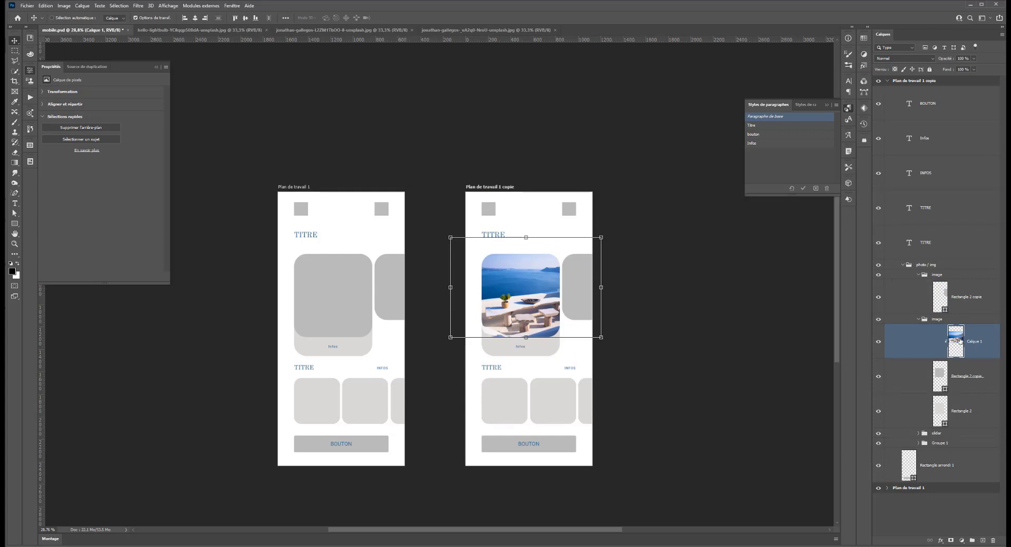
{"action": "left_click_drag", "start_coordinate": [960, 341], "coordinate": [952, 283]}
{"action": "left_click", "coordinate": [946, 310], "text": "alt"}
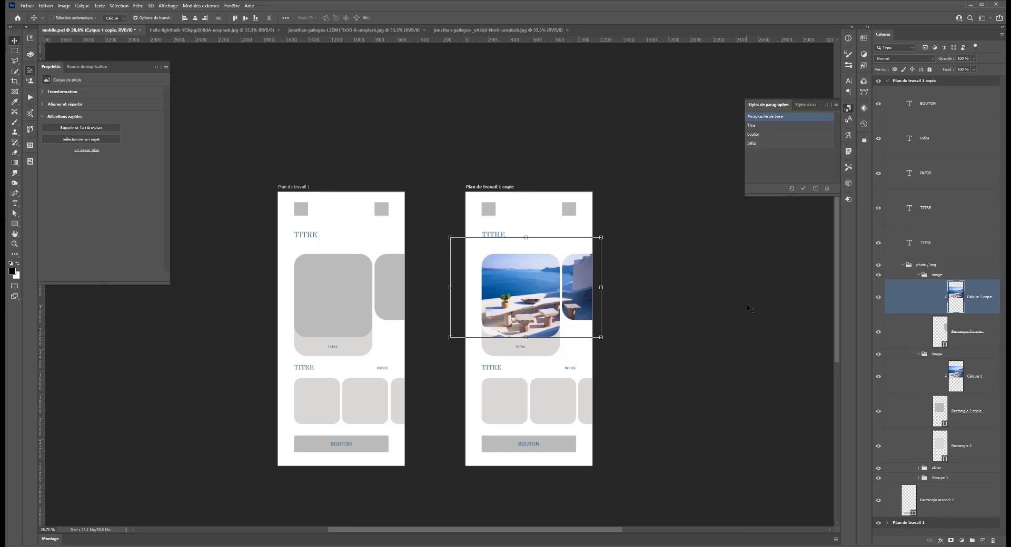
{"action": "left_click_drag", "start_coordinate": [561, 296], "coordinate": [611, 300]}
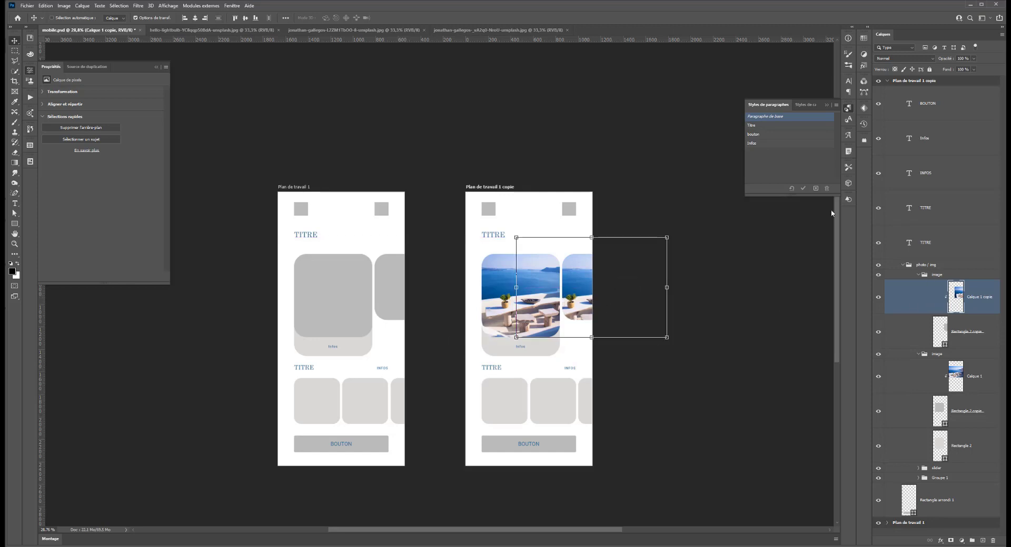
Step: Round the corners of the small grey square in the upper right of the copied artboard
{"action": "left_click", "coordinate": [568, 210], "text": "ctrl"}
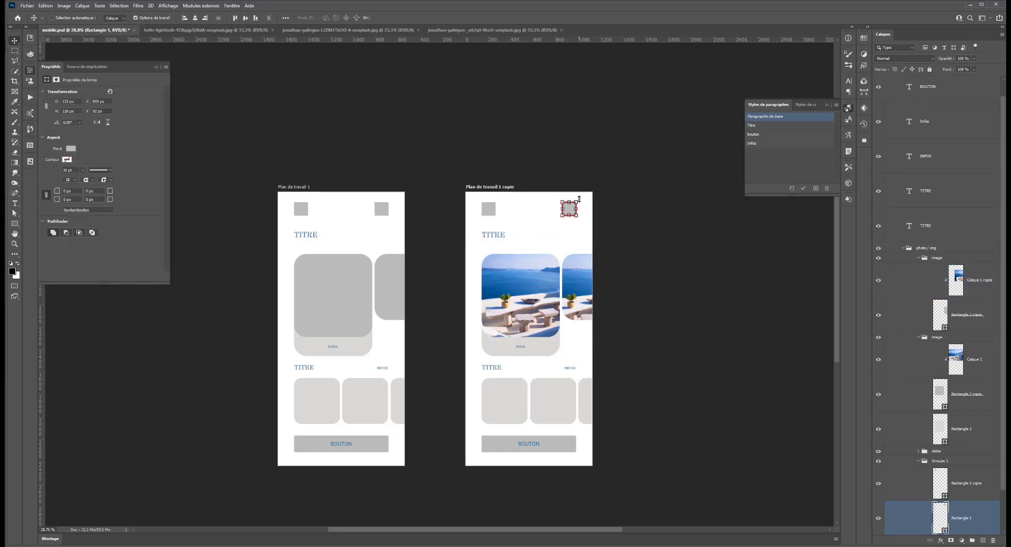
{"action": "scroll", "coordinate": [578, 200], "scroll_direction": "up", "scroll_amount": 5}
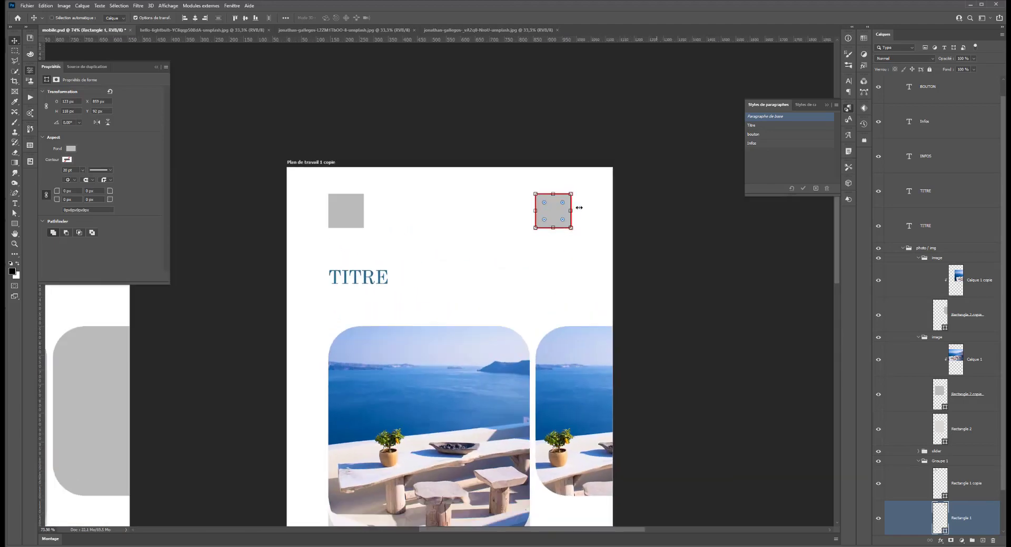
{"action": "left_click_drag", "start_coordinate": [563, 204], "coordinate": [564, 203]}
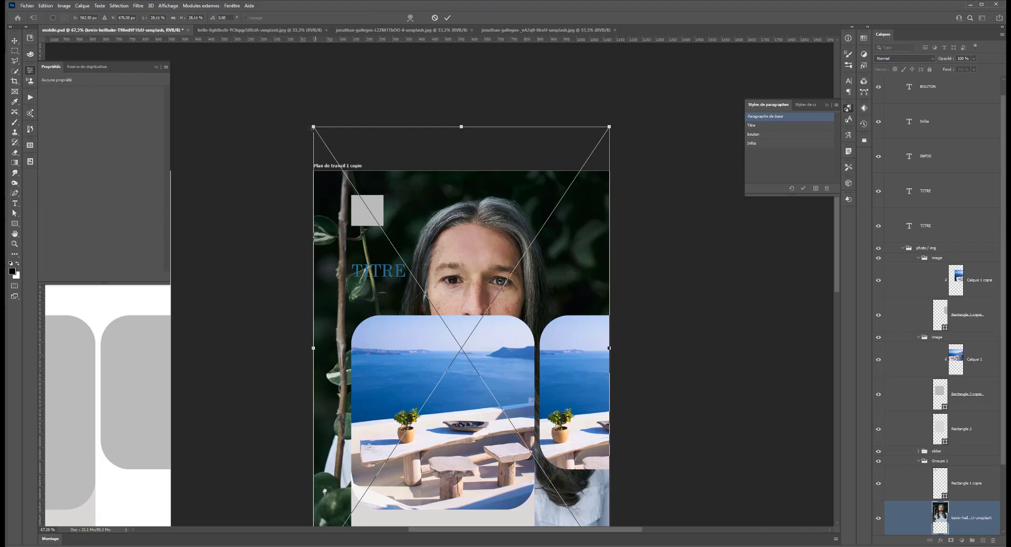
Step: Scale the placed portrait photo to about 152 × 228 px, set its opacity to 37% and position it over the small rounded square
{"action": "left_click_drag", "start_coordinate": [311, 124], "coordinate": [466, 267]}
{"action": "left_click_drag", "start_coordinate": [483, 310], "coordinate": [579, 195]}
{"action": "left_click", "coordinate": [973, 58]}
{"action": "left_click_drag", "start_coordinate": [957, 70], "coordinate": [950, 69]}
{"action": "left_click_drag", "start_coordinate": [573, 228], "coordinate": [563, 209]}
{"action": "key", "text": "Return"}
Step: Clip the portrait layer to Rectangle 1, the small rounded square beneath it
{"action": "scroll", "coordinate": [935, 451], "scroll_direction": "down", "scroll_amount": 2}
{"action": "scroll", "coordinate": [936, 450], "scroll_direction": "down", "scroll_amount": 2}
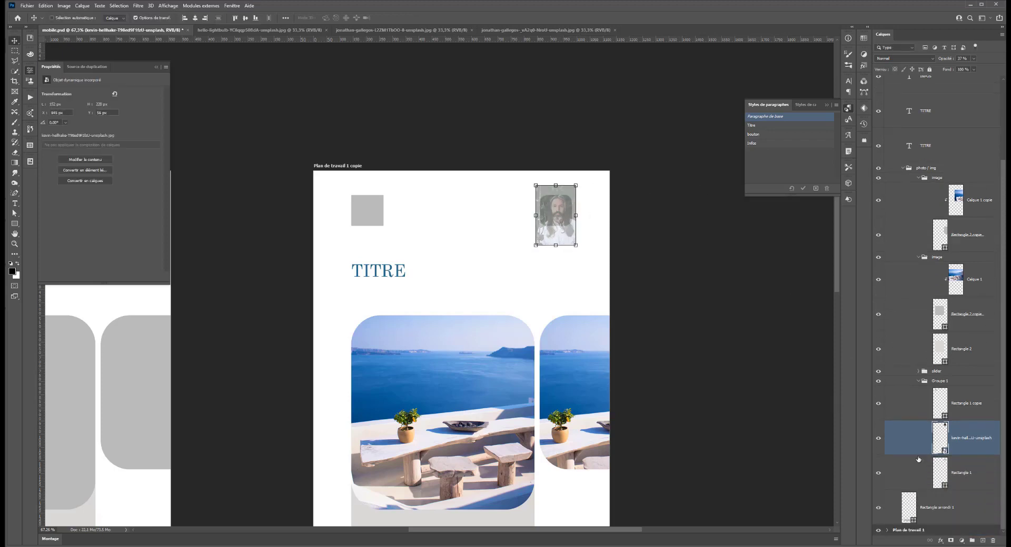
{"action": "left_click", "coordinate": [954, 454], "text": "alt"}
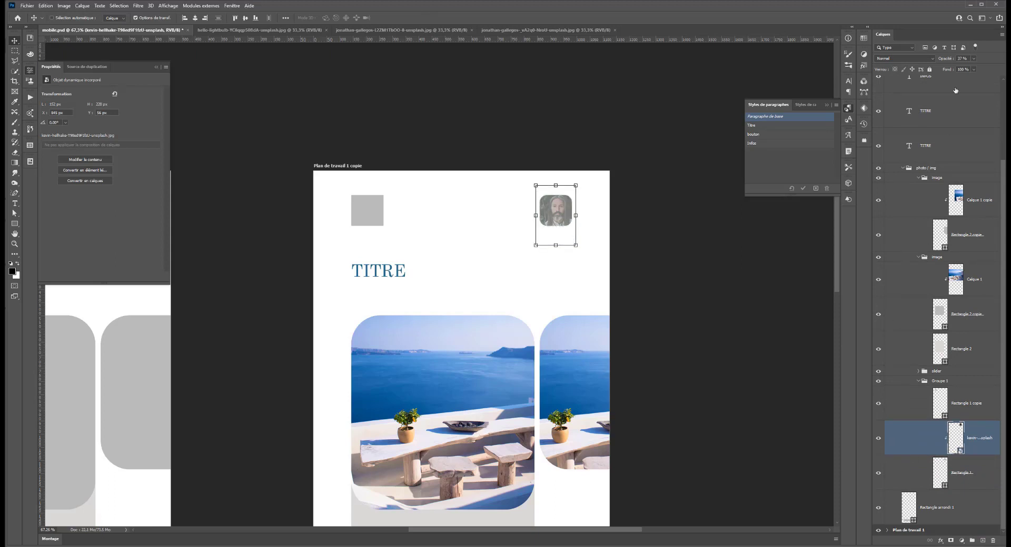
Step: Restore the portrait layer's opacity to 100% and nudge the photo slightly left within the small rounded square
{"action": "left_click", "coordinate": [975, 58]}
{"action": "left_click_drag", "start_coordinate": [975, 68], "coordinate": [997, 68]}
{"action": "left_click_drag", "start_coordinate": [561, 220], "coordinate": [558, 219]}
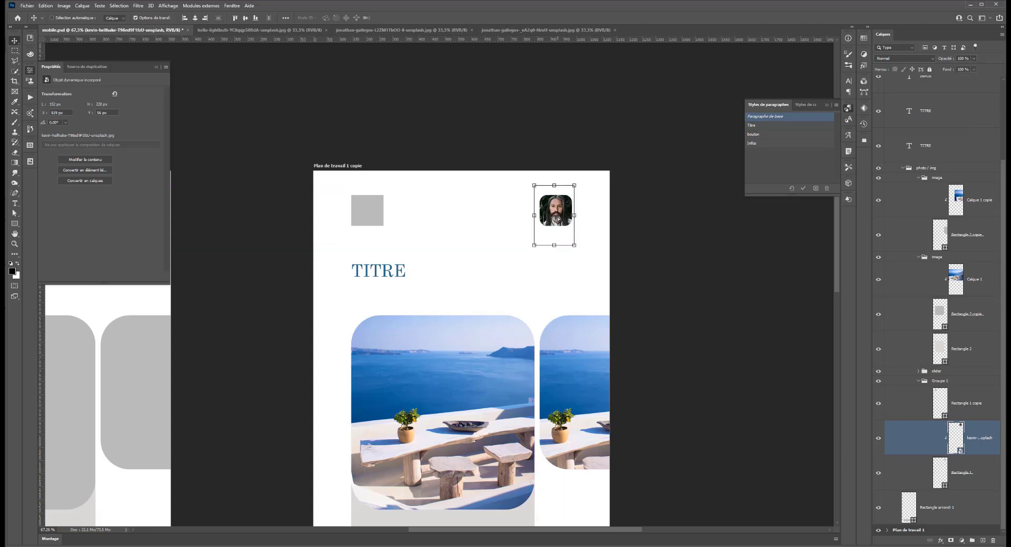
Step: Copy the whole portrait-format bell tower photo and paste it above Rectangle 3, the first slider square of the copied artboard
{"action": "scroll", "coordinate": [558, 216], "scroll_direction": "down", "scroll_amount": 3}
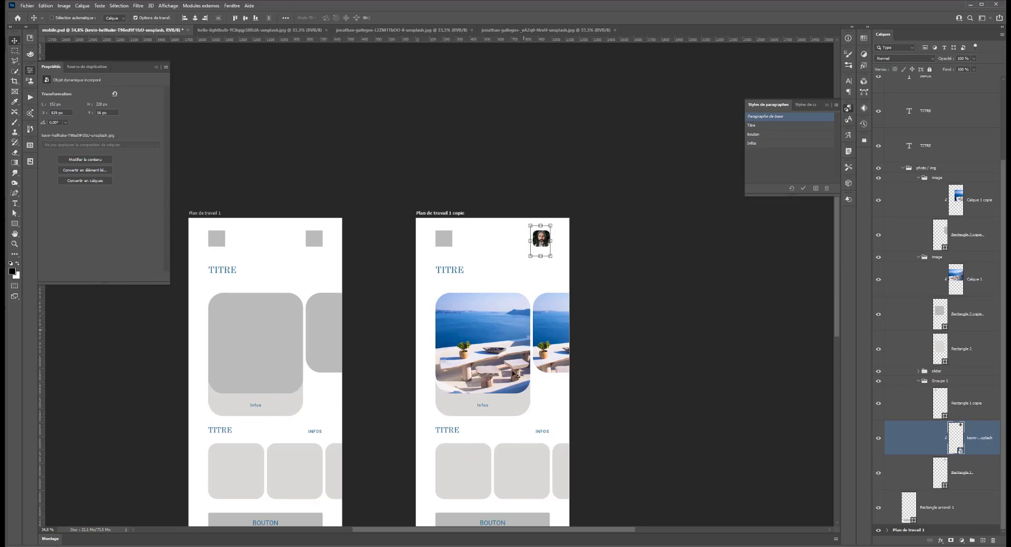
{"action": "left_click_drag", "start_coordinate": [522, 451], "coordinate": [575, 343]}
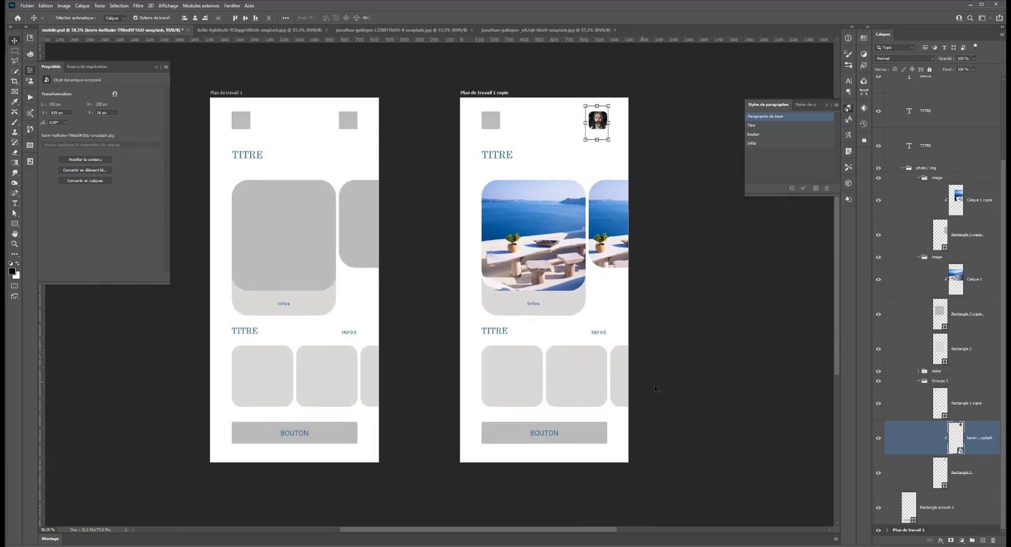
{"action": "left_click", "coordinate": [259, 30]}
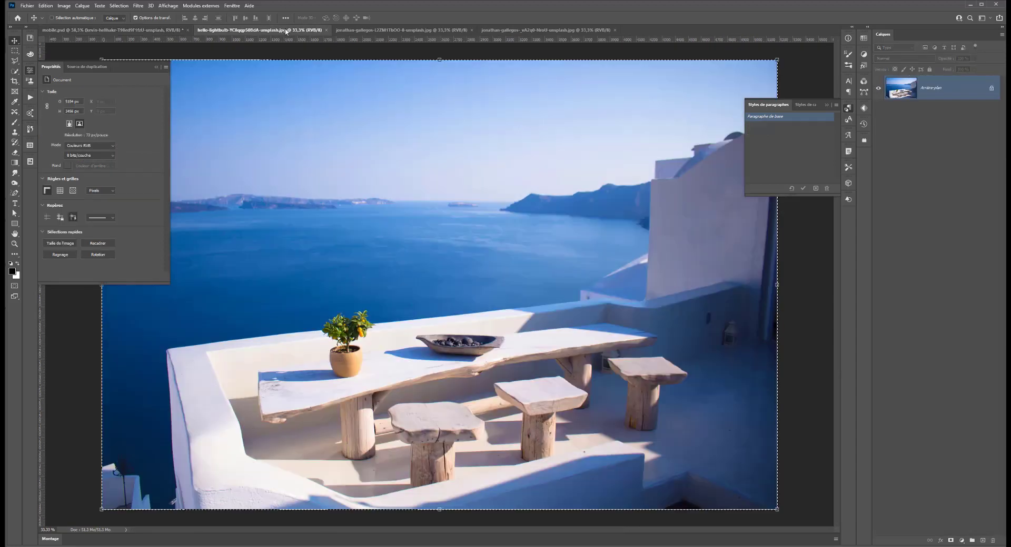
{"action": "left_click", "coordinate": [373, 30]}
{"action": "key", "text": "ctrl+a"}
{"action": "left_click", "coordinate": [112, 30]}
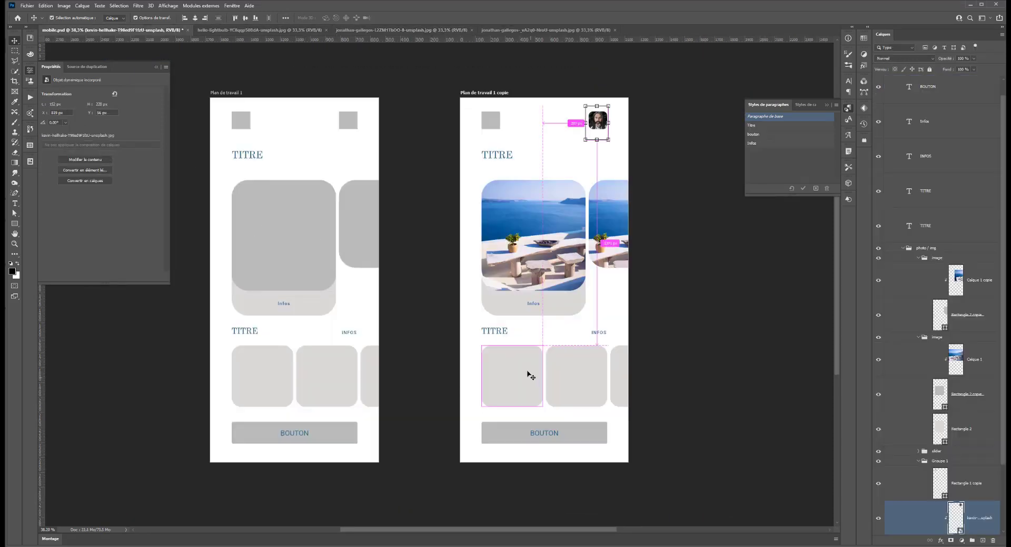
{"action": "left_click", "coordinate": [528, 374], "text": "ctrl"}
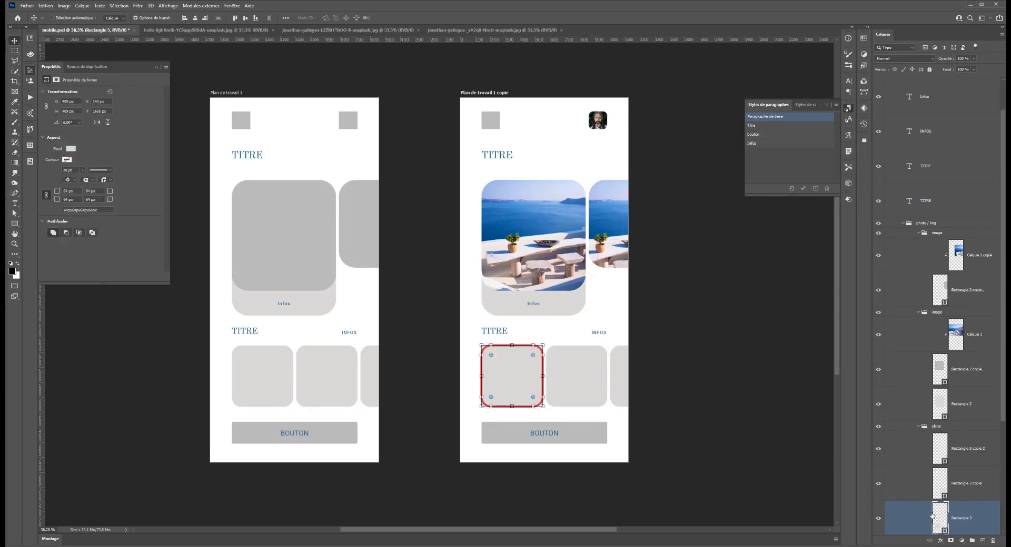
{"action": "key", "text": "ctrl+v"}
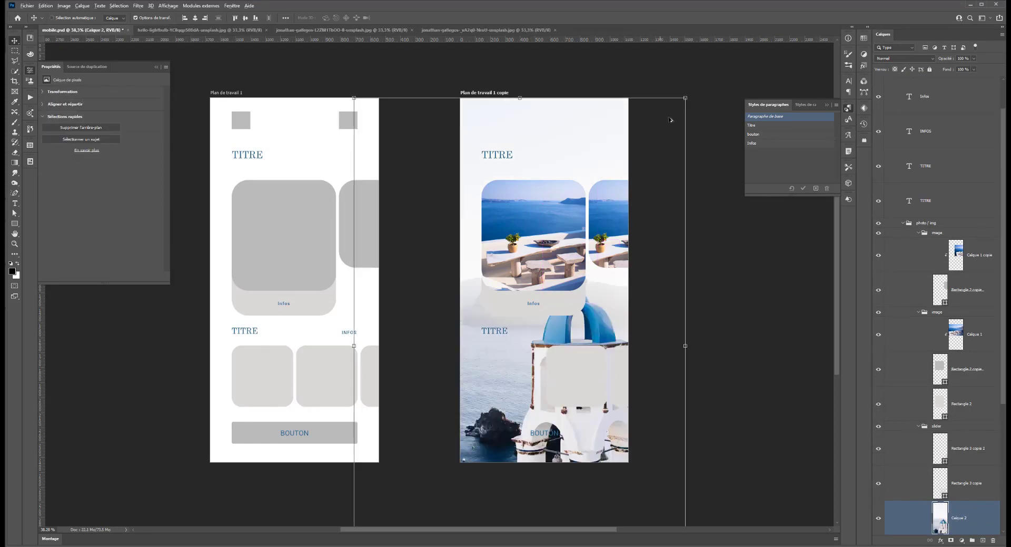
Step: Scale the pasted bell tower photo to about 27%, clip it to the first slider square and position the tower inside it
{"action": "left_click_drag", "start_coordinate": [685, 98], "coordinate": [564, 278]}
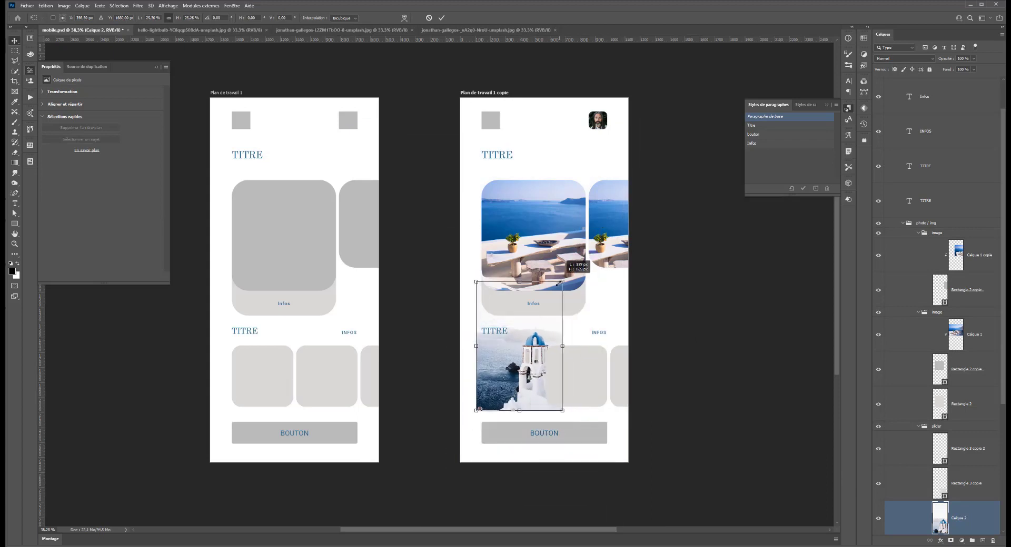
{"action": "left_click_drag", "start_coordinate": [517, 381], "coordinate": [505, 394]}
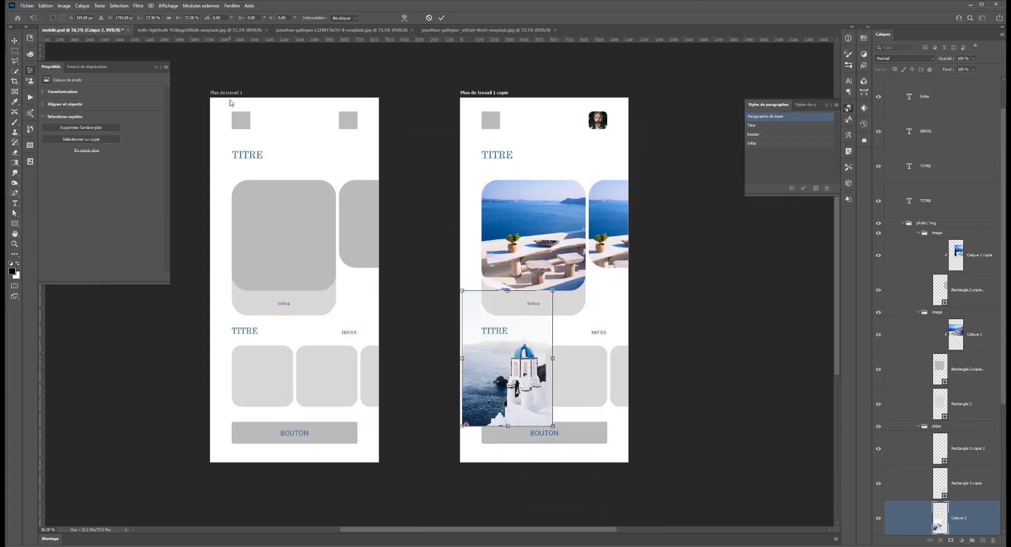
{"action": "left_click", "coordinate": [83, 5]}
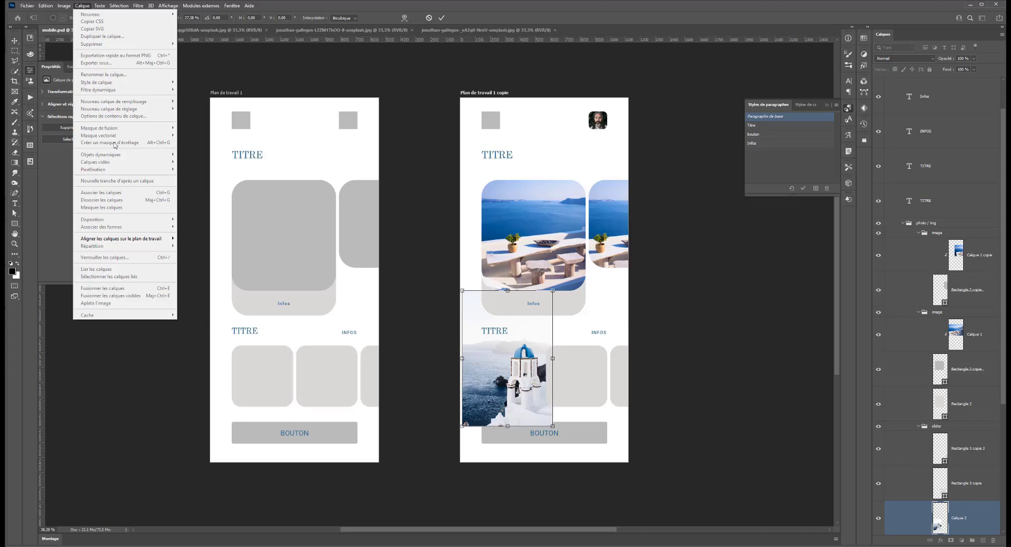
{"action": "left_click", "coordinate": [448, 321]}
{"action": "key", "text": "Return"}
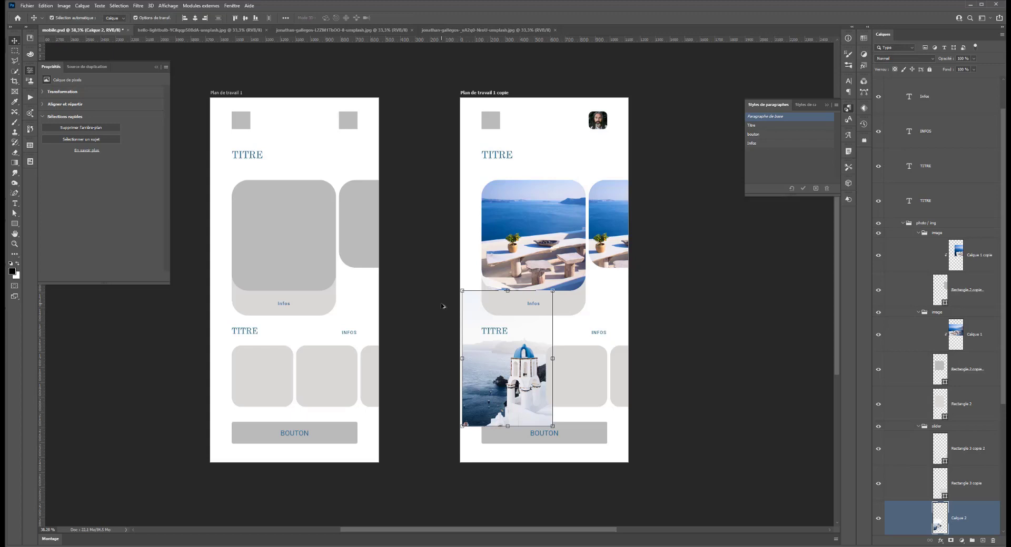
{"action": "key", "text": "ctrl+alt+g"}
{"action": "left_click_drag", "start_coordinate": [518, 379], "coordinate": [517, 395]}
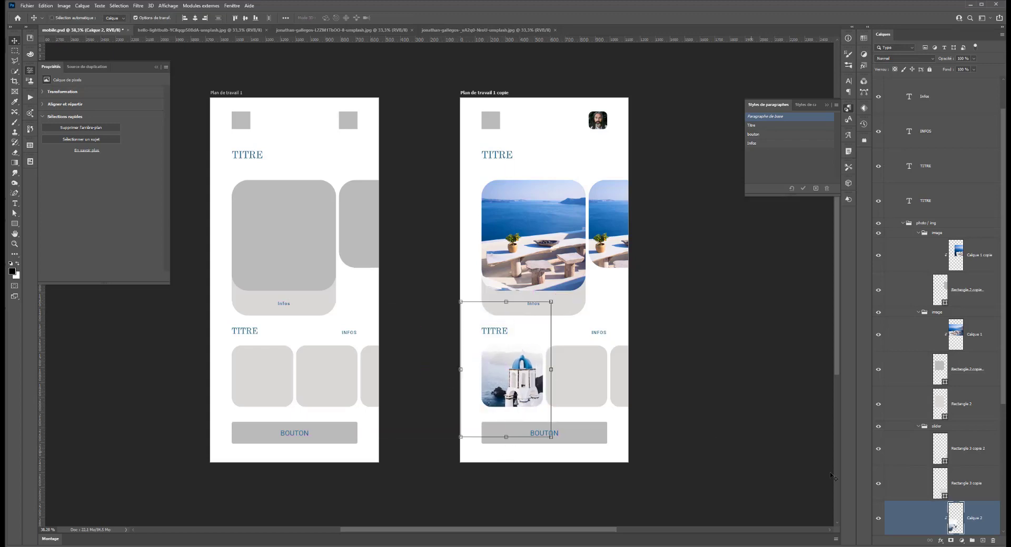
Step: Duplicate the bell tower layer, clip it to the cropped third slider square and move it there, keeping the artboard in place
{"action": "scroll", "coordinate": [933, 490], "scroll_direction": "down", "scroll_amount": 1}
{"action": "scroll", "coordinate": [948, 492], "scroll_direction": "down", "scroll_amount": 1}
{"action": "key", "text": "ctrl+j"}
{"action": "left_click_drag", "start_coordinate": [960, 497], "coordinate": [958, 413]}
{"action": "left_click_drag", "start_coordinate": [498, 397], "coordinate": [625, 384]}
{"action": "key", "text": "ctrl+alt+g"}
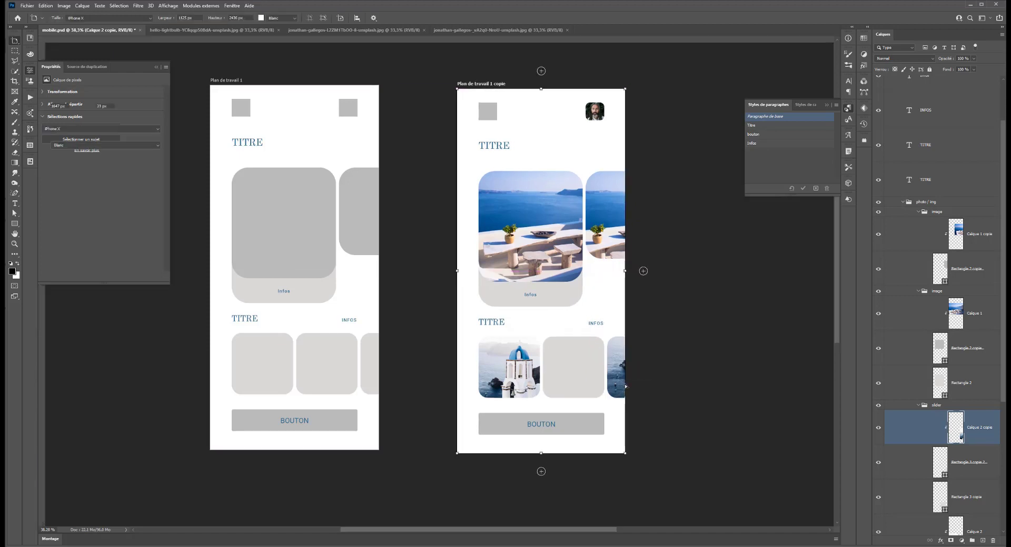
{"action": "key", "text": "ctrl+z"}
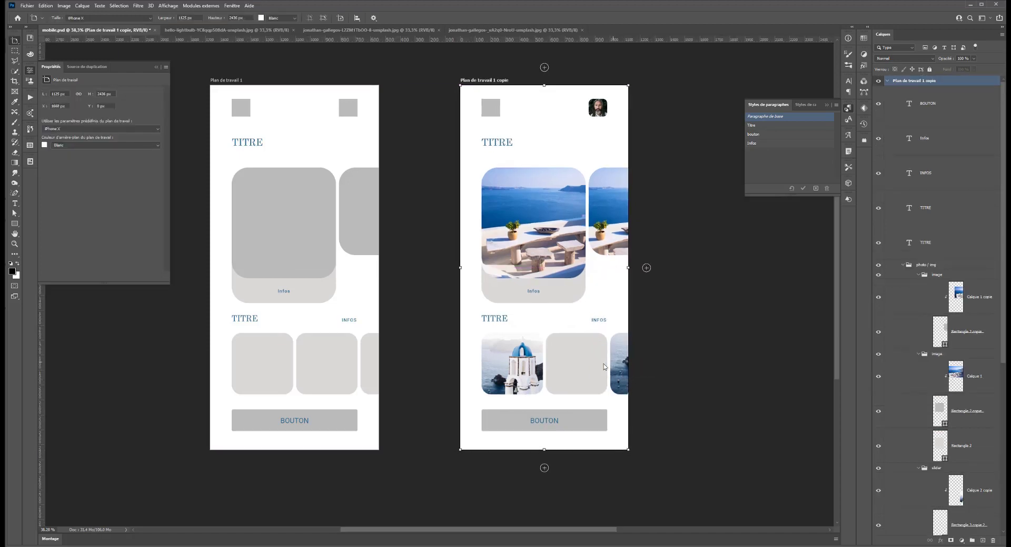
Step: Copy the whole landscape photo of the blue-domed church and paste it above Rectangle 3 copie, the middle slider square
{"action": "left_click", "coordinate": [954, 448]}
{"action": "left_click", "coordinate": [956, 403]}
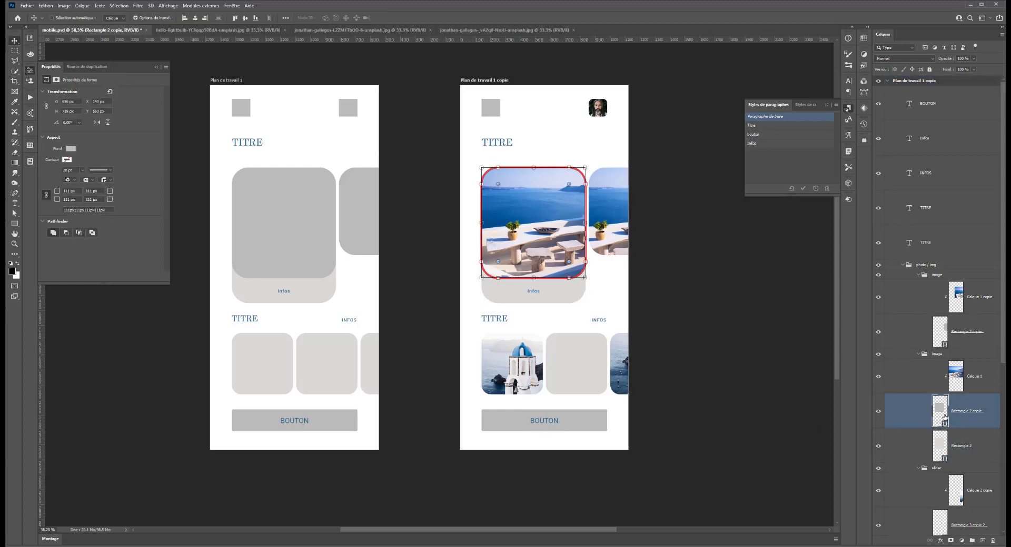
{"action": "left_click", "coordinate": [967, 377]}
{"action": "scroll", "coordinate": [945, 493], "scroll_direction": "down", "scroll_amount": 2}
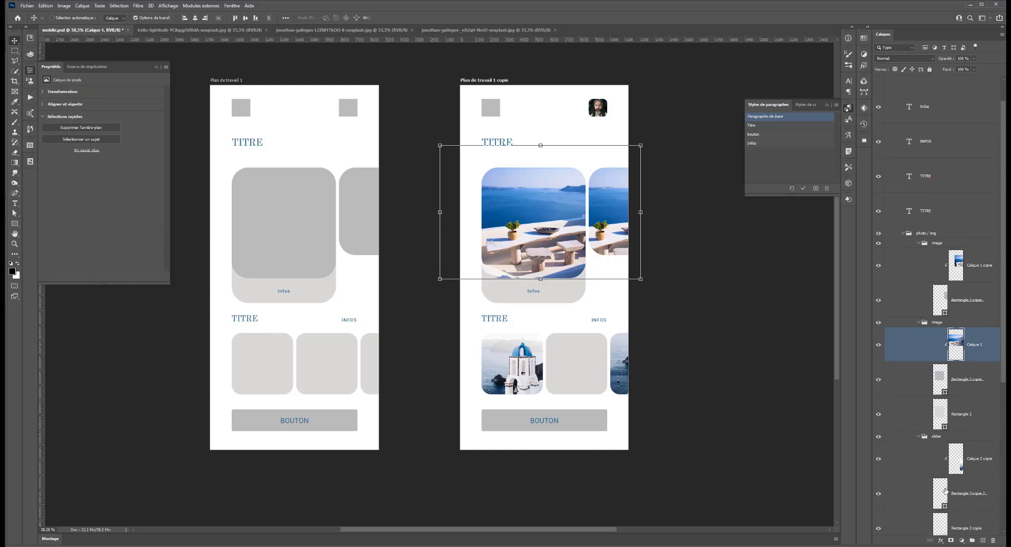
{"action": "scroll", "coordinate": [945, 493], "scroll_direction": "down", "scroll_amount": 5}
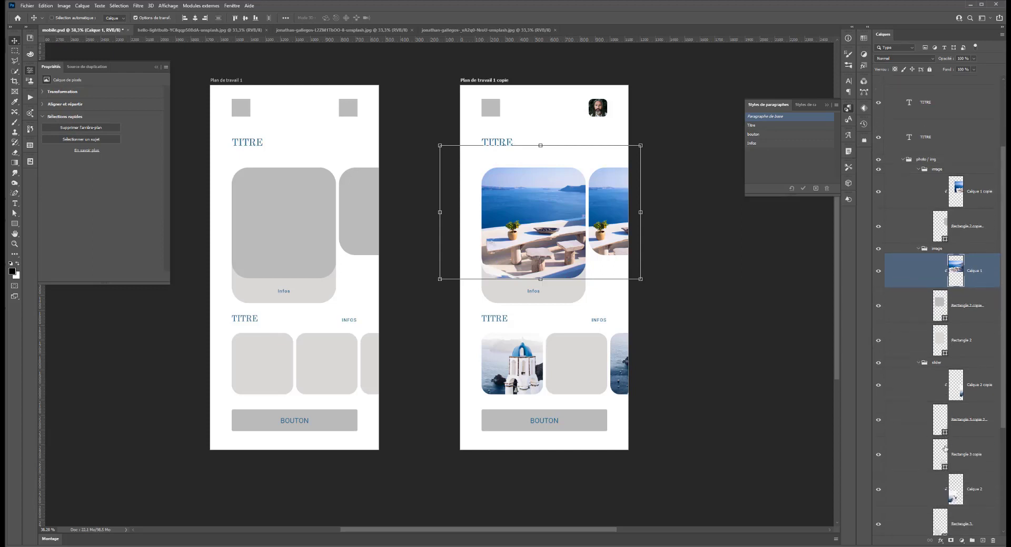
{"action": "left_click", "coordinate": [942, 449]}
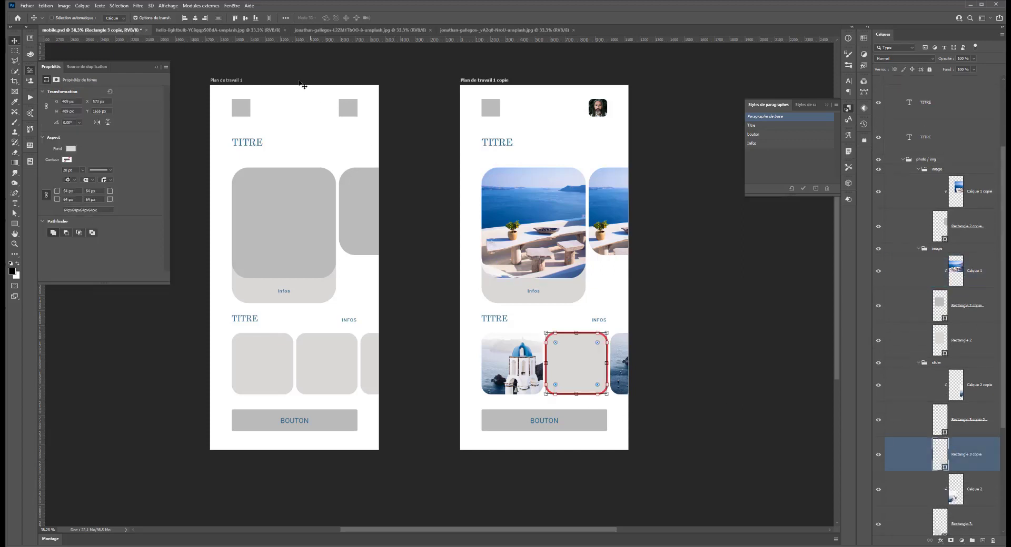
{"action": "left_click", "coordinate": [338, 30]}
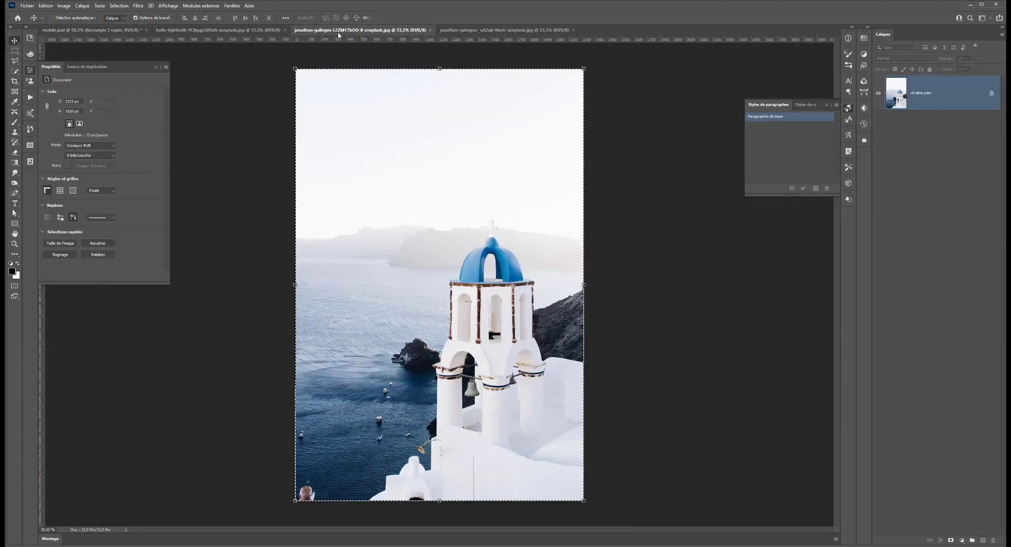
{"action": "left_click", "coordinate": [259, 30]}
{"action": "left_click", "coordinate": [504, 30]}
{"action": "key", "text": "ctrl+a"}
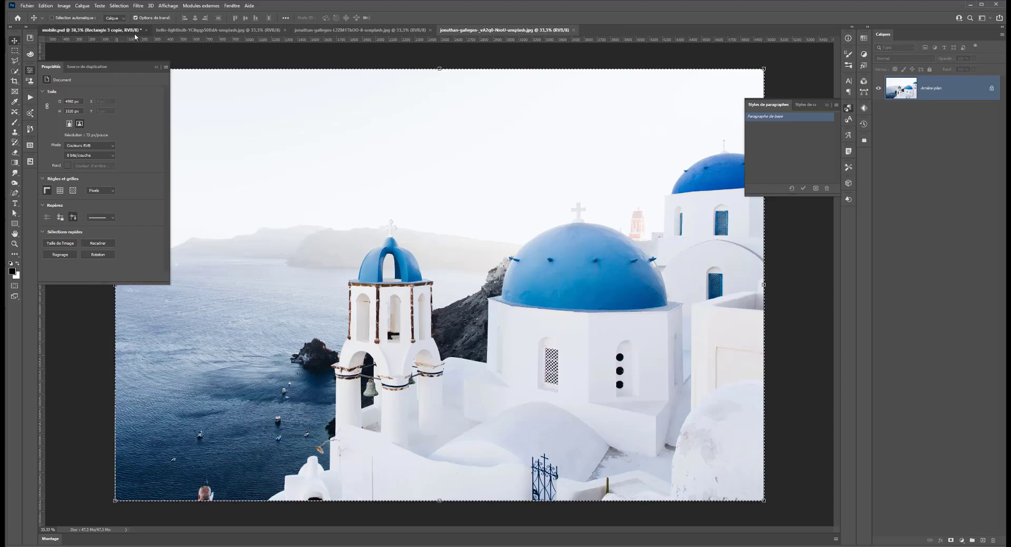
{"action": "left_click", "coordinate": [136, 31]}
{"action": "key", "text": "ctrl+v"}
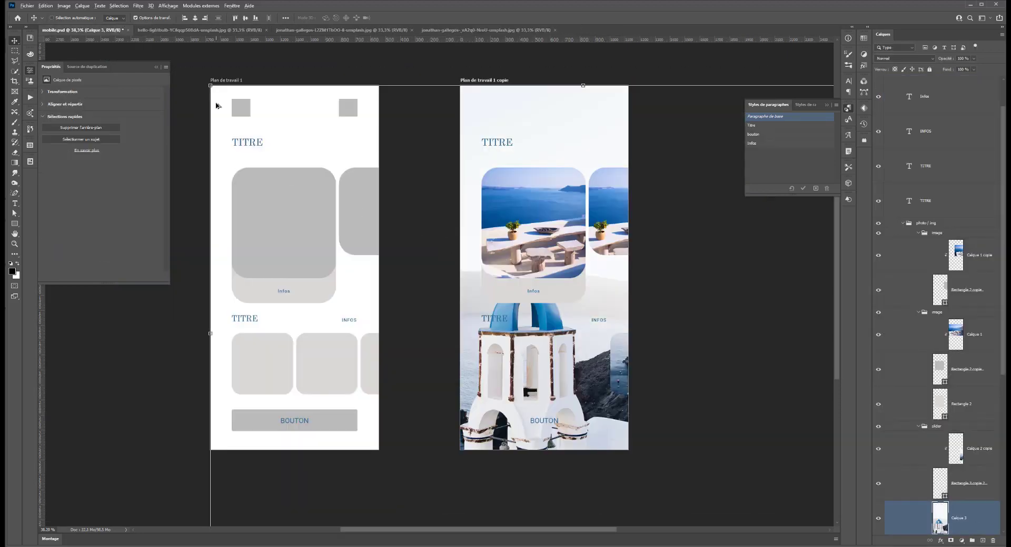
Step: Scale down the pasted church photo, place it over the middle slider square and clip it to that shape with the large dome showing
{"action": "left_click_drag", "start_coordinate": [210, 86], "coordinate": [532, 300]}
{"action": "left_click_drag", "start_coordinate": [598, 362], "coordinate": [566, 384]}
{"action": "key", "text": "Return"}
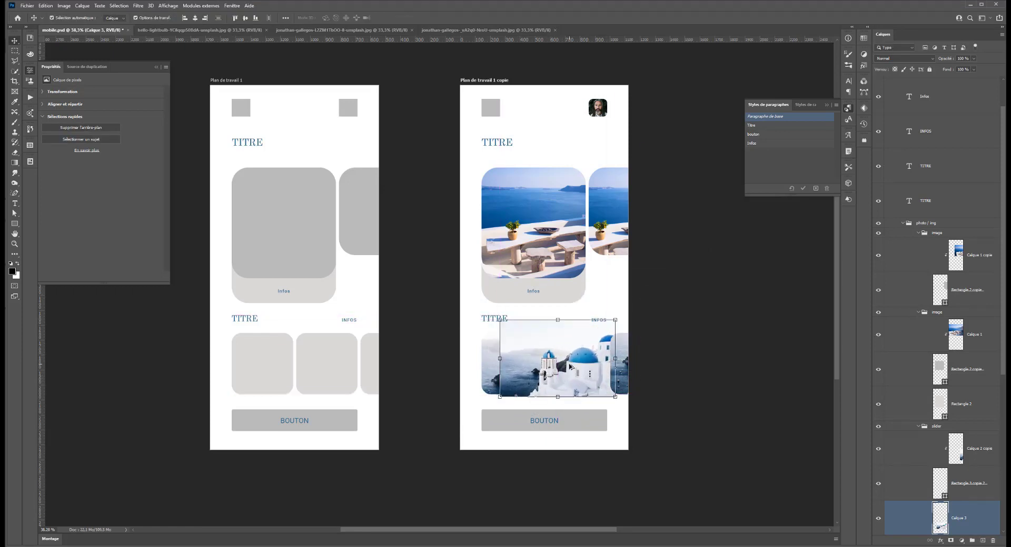
{"action": "key", "text": "ctrl+alt+g"}
{"action": "left_click_drag", "start_coordinate": [596, 378], "coordinate": [596, 380]}
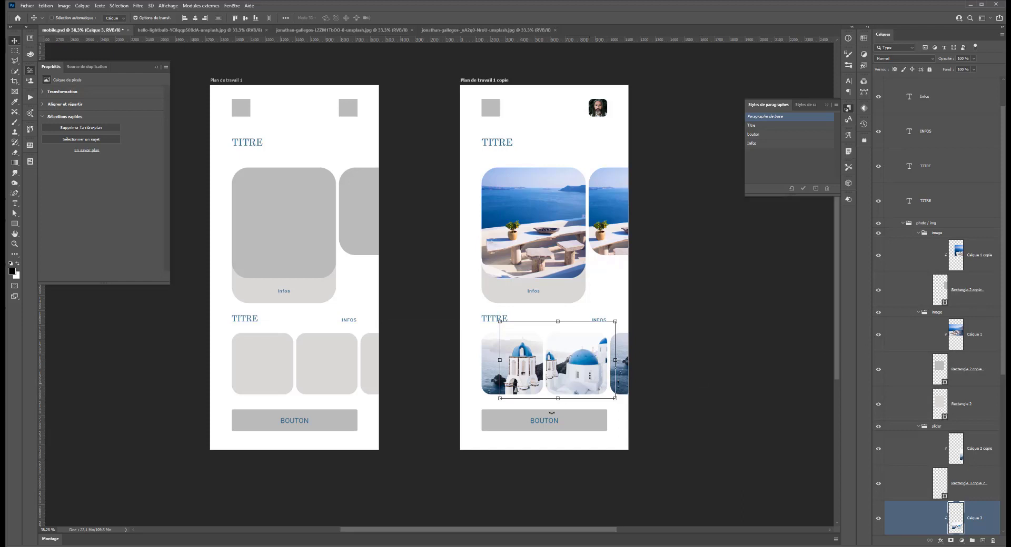
Step: Round the corners of the grey BOUTON rectangle on the copied artboard to about 52 px
{"action": "left_click", "coordinate": [587, 421], "text": "ctrl"}
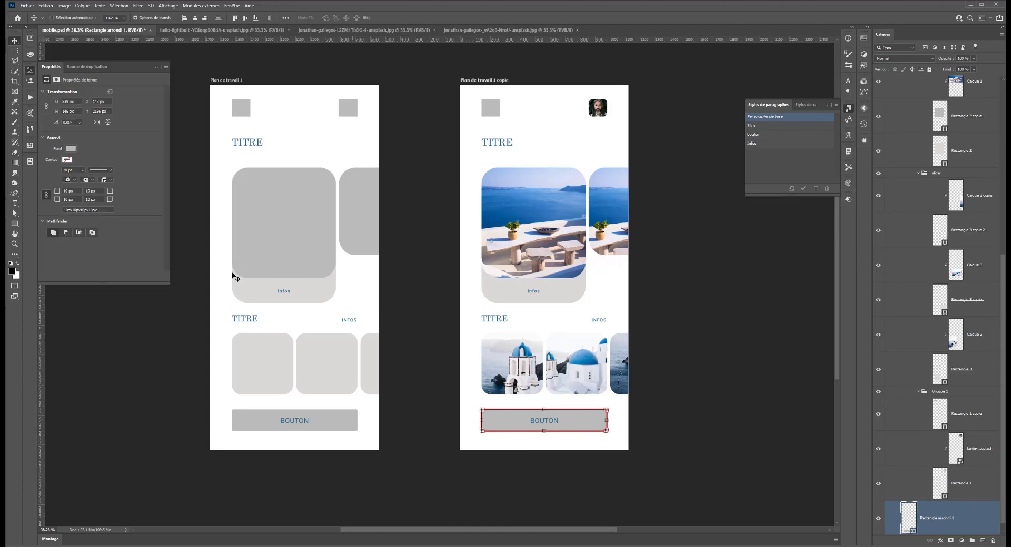
{"action": "scroll", "coordinate": [432, 408], "scroll_direction": "up", "scroll_amount": 4}
{"action": "scroll", "coordinate": [441, 414], "scroll_direction": "up", "scroll_amount": 5}
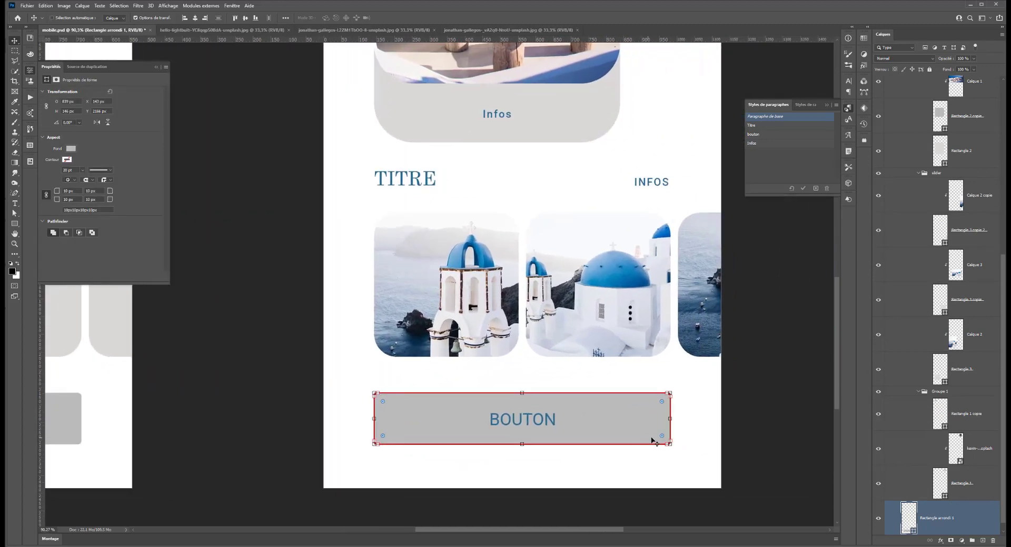
{"action": "left_click_drag", "start_coordinate": [661, 436], "coordinate": [655, 428]}
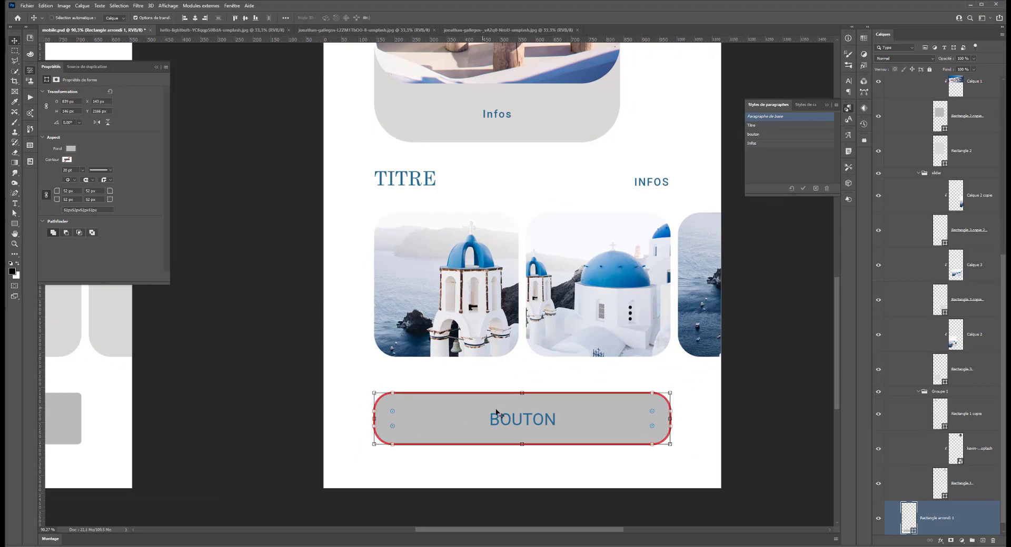
Step: Fill the button rectangle with a dark blue sampled from the bell tower's dome
{"action": "left_click", "coordinate": [70, 150]}
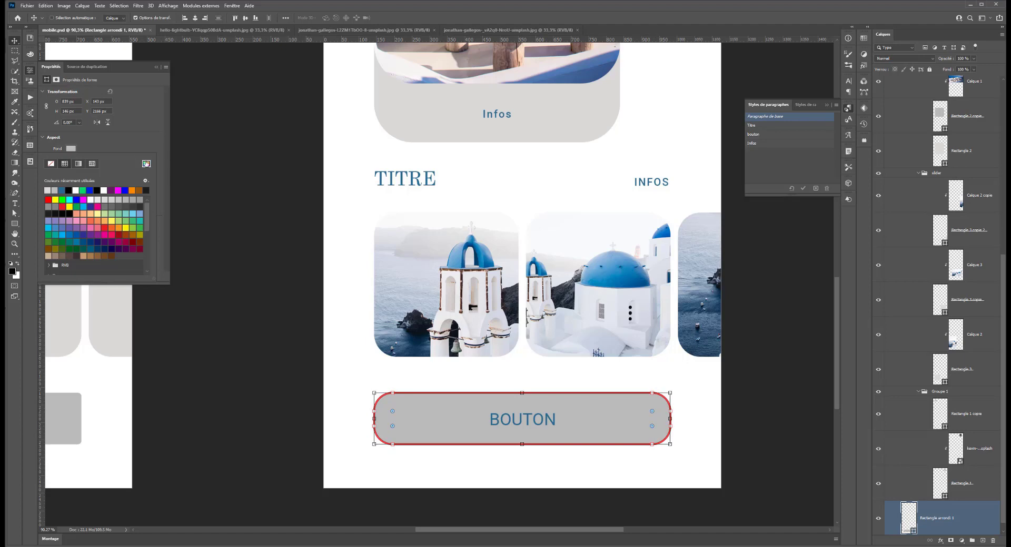
{"action": "left_click", "coordinate": [147, 165]}
{"action": "left_click", "coordinate": [459, 246]}
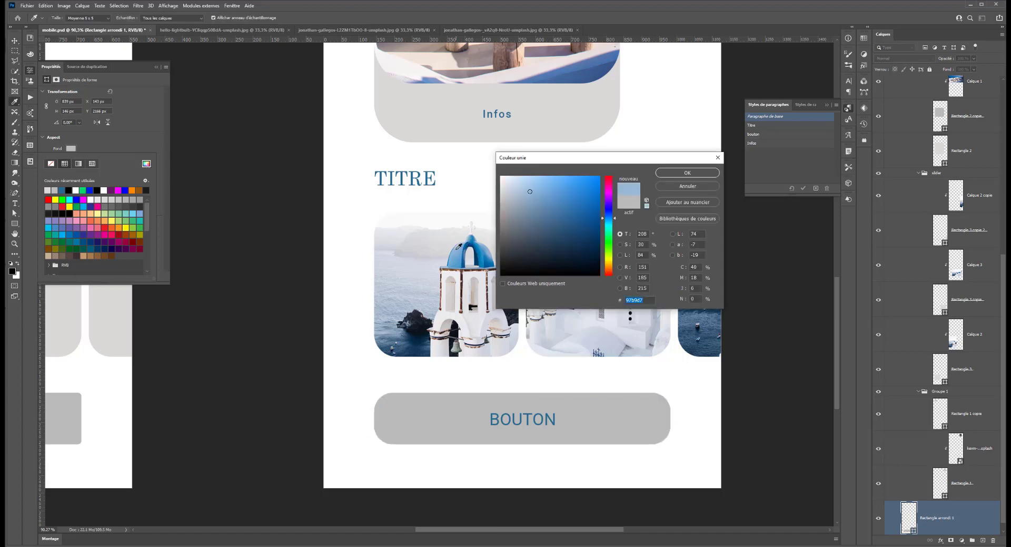
{"action": "left_click", "coordinate": [466, 256]}
{"action": "left_click", "coordinate": [463, 256]}
{"action": "left_click", "coordinate": [703, 172]}
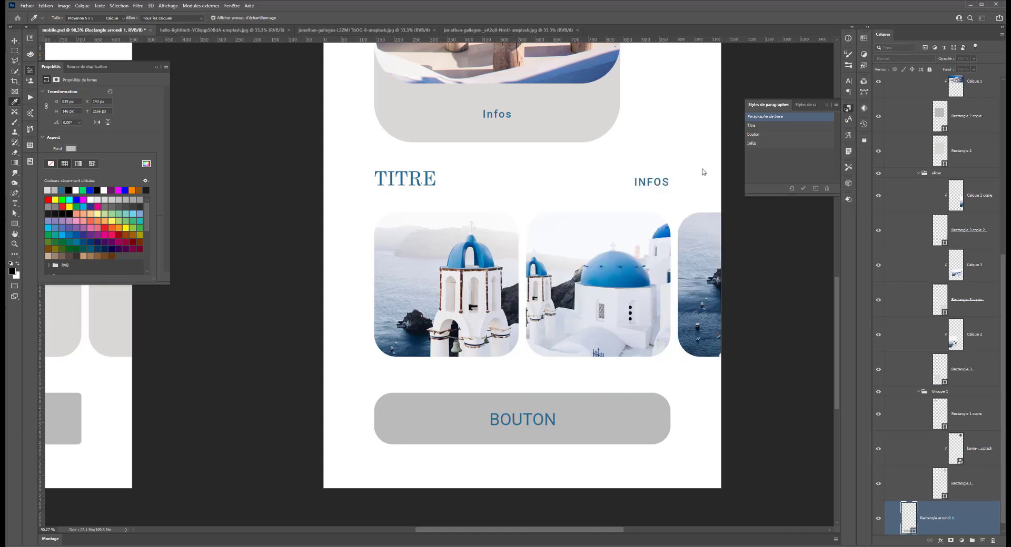
Step: Set the BOUTON label's text colour to white (ffffff)
{"action": "left_click", "coordinate": [513, 419], "text": "ctrl"}
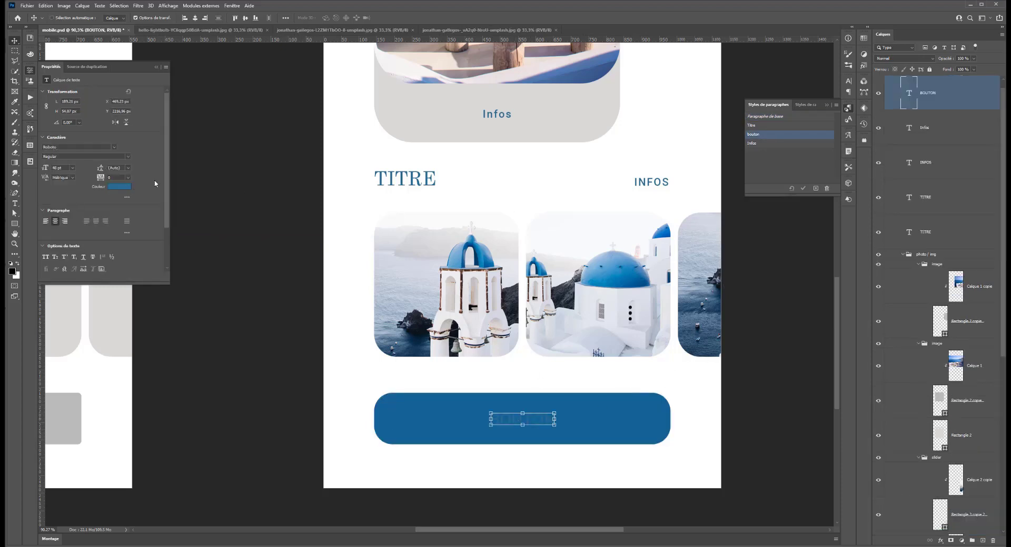
{"action": "left_click", "coordinate": [127, 186]}
{"action": "left_click", "coordinate": [501, 176]}
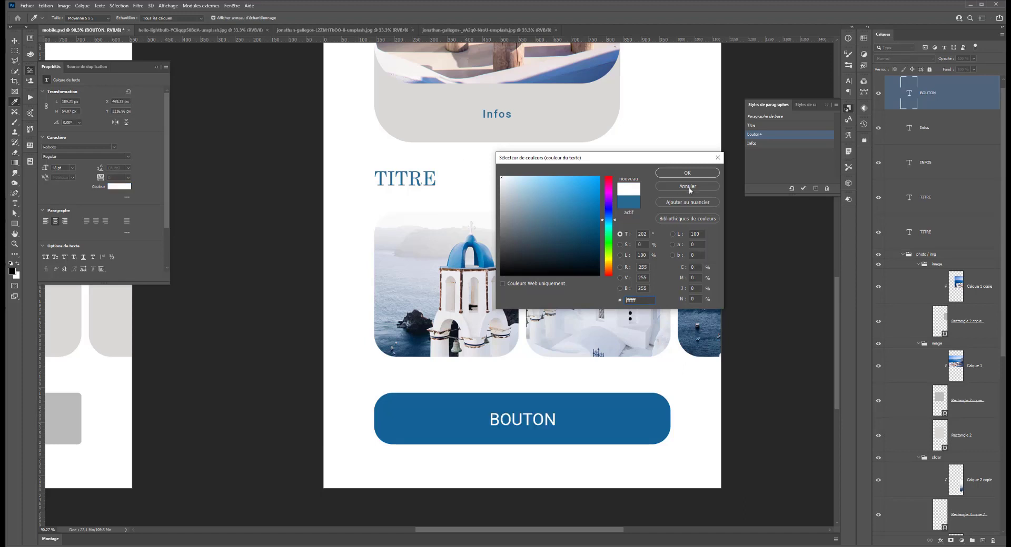
{"action": "key", "text": "Return"}
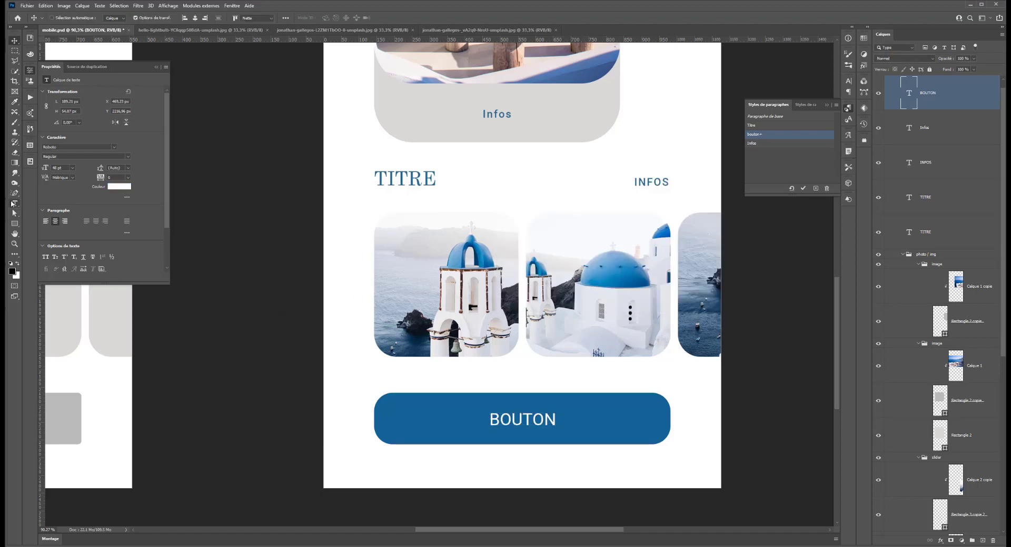
Step: Replace the button label's text with RESERVER
{"action": "left_click", "coordinate": [12, 204]}
{"action": "double_click", "coordinate": [501, 421]}
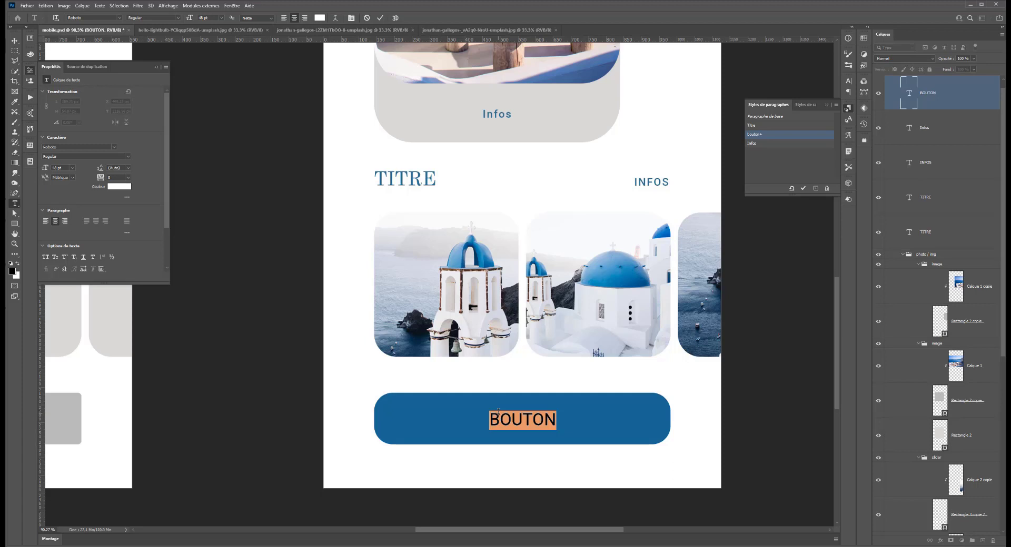
{"action": "type", "text": "RESER"}
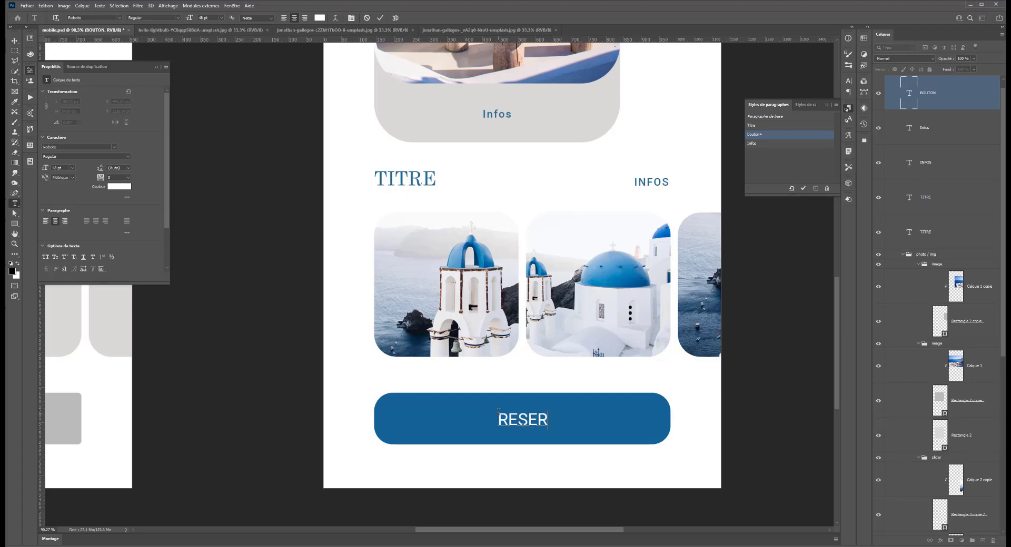
{"action": "type", "text": "VER"}
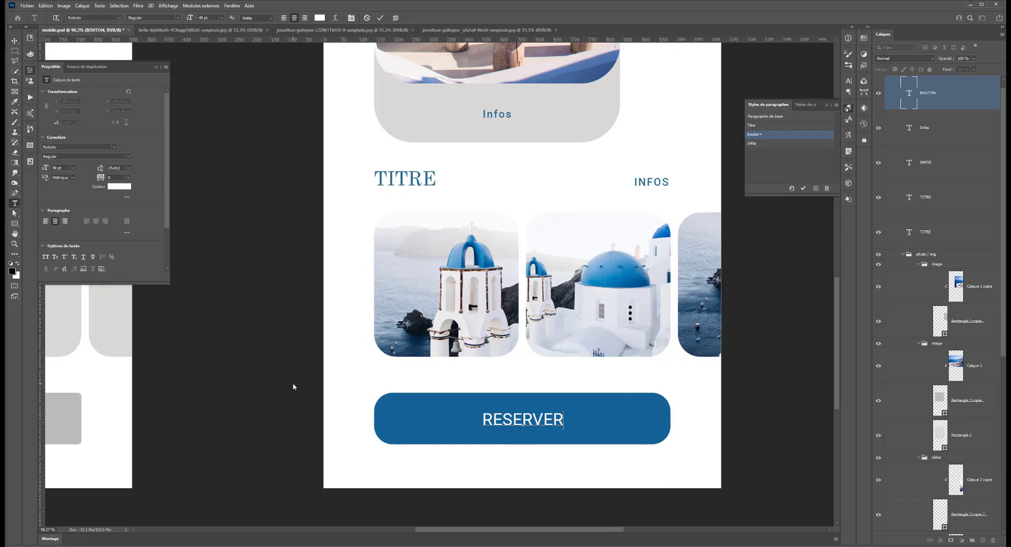
Step: Complete the blue button's label so it reads RESERVER VOTRE SEJOUR
{"action": "type", "text": " <"}
{"action": "key", "text": "BackSpace"}
{"action": "type", "text": "VOTRE SA"}
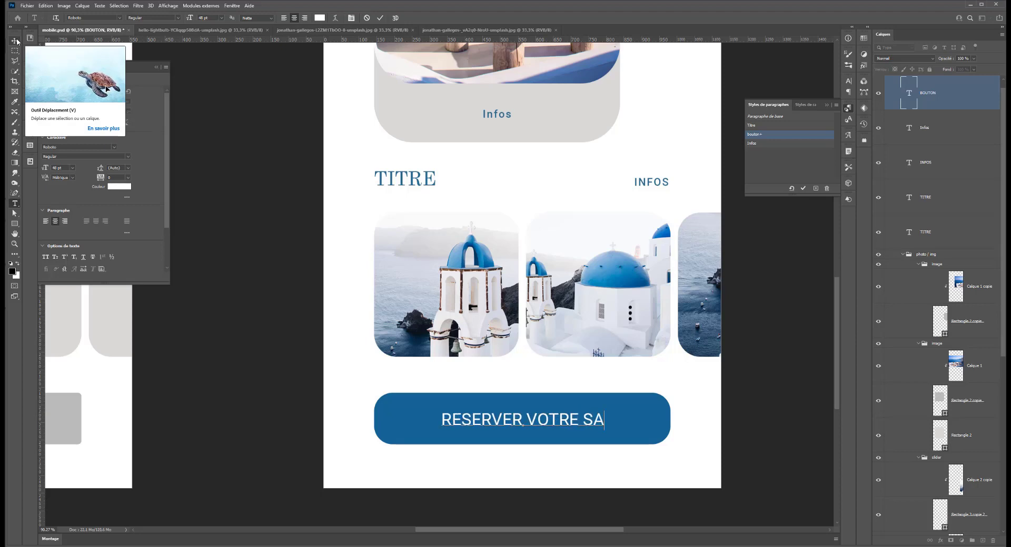
{"action": "key", "text": "BackSpace"}
{"action": "type", "text": "E"}
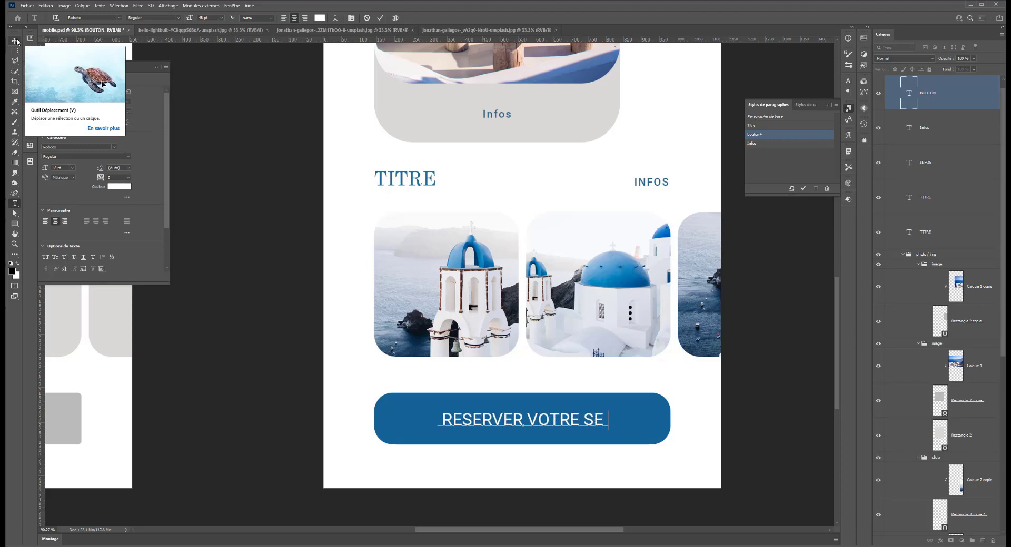
{"action": "type", "text": "JOUR"}
{"action": "key", "text": "ctrl+Return"}
{"action": "key", "text": "v"}
{"action": "scroll", "coordinate": [340, 258], "scroll_direction": "down", "scroll_amount": 2}
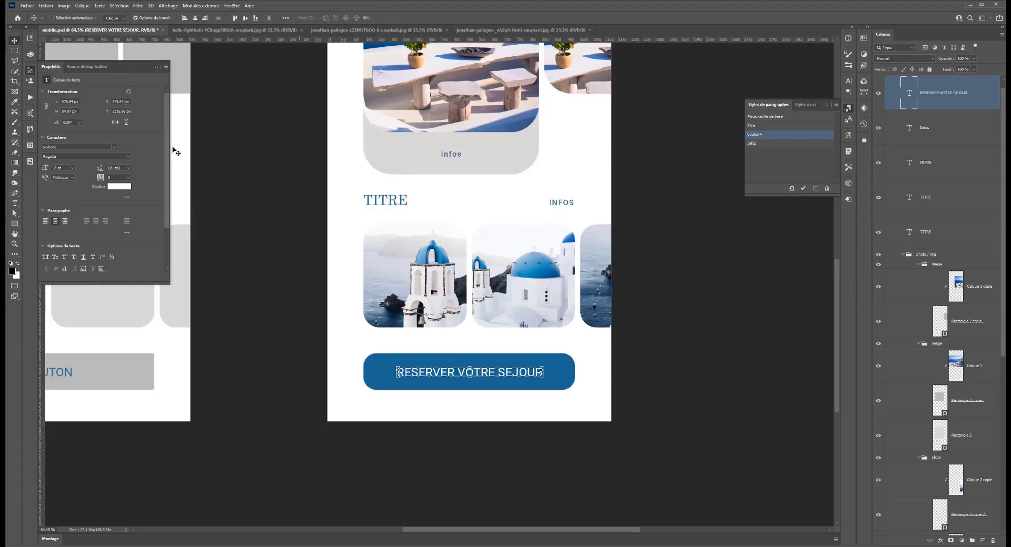
{"action": "left_click", "coordinate": [15, 50]}
{"action": "scroll", "coordinate": [284, 277], "scroll_direction": "down", "scroll_amount": 1}
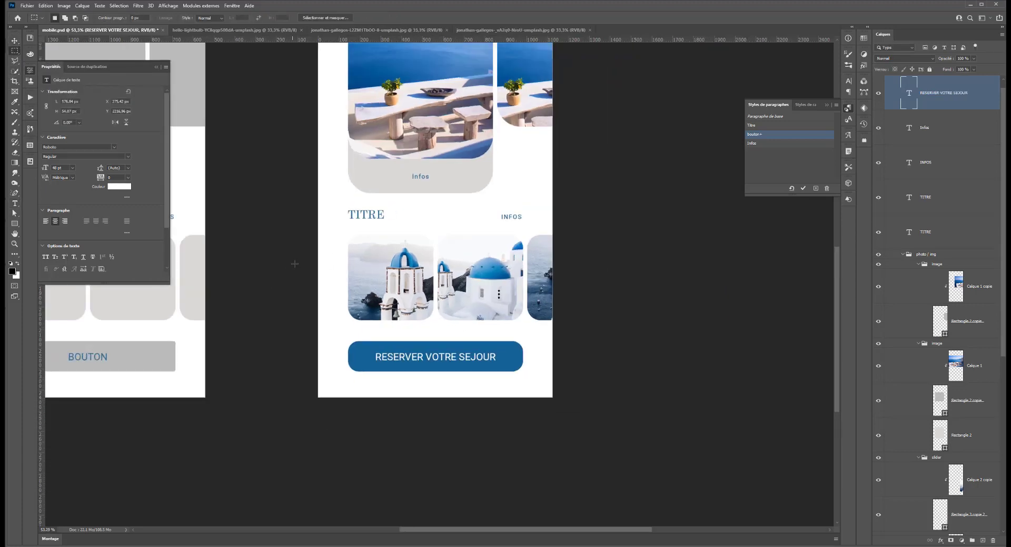
Step: Replace the TITRE heading above the row of small photos with PHOTO
{"action": "scroll", "coordinate": [355, 280], "scroll_direction": "up", "scroll_amount": 1}
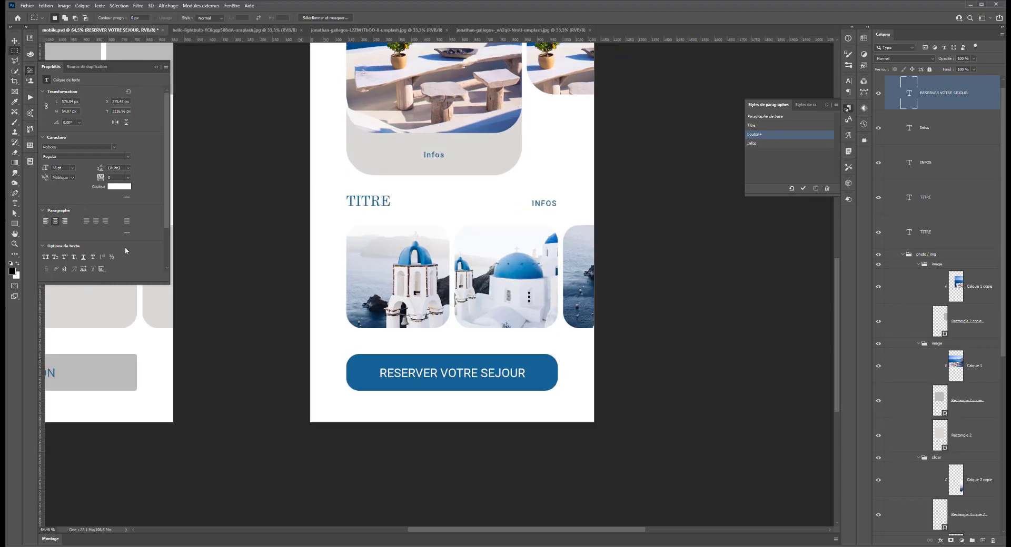
{"action": "left_click", "coordinate": [15, 204]}
{"action": "left_click", "coordinate": [362, 201]}
{"action": "double_click", "coordinate": [362, 201]}
{"action": "type", "text": "PHOTO"}
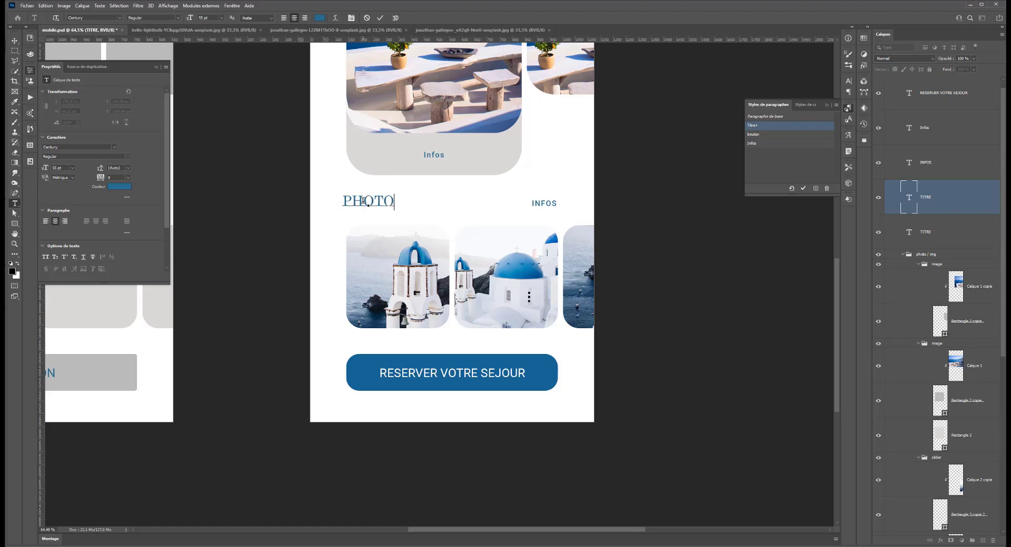
{"action": "left_click", "coordinate": [14, 42]}
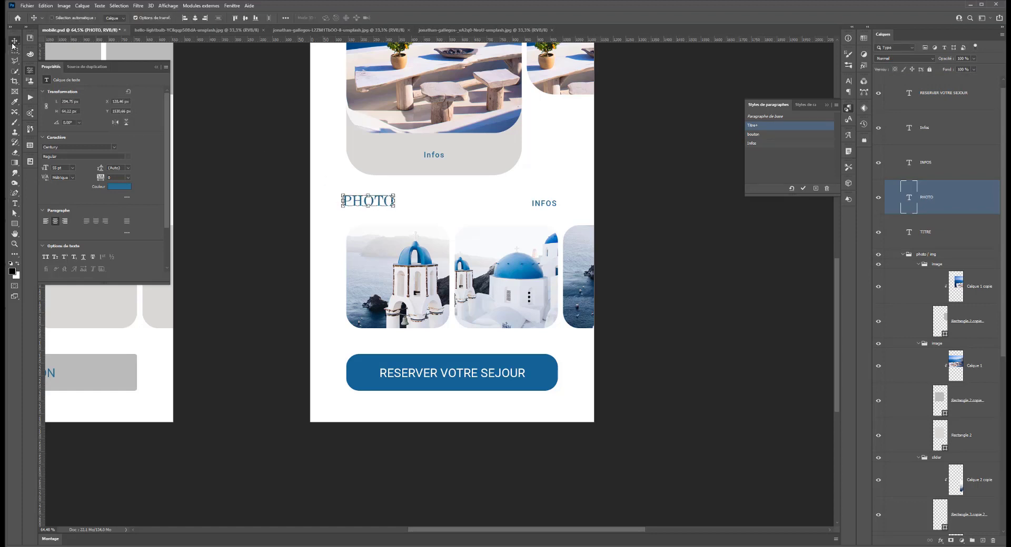
Step: Align the PHOTO heading's left edge with the left edge of the blue button
{"action": "key", "text": "ctrl"}
{"action": "left_click", "coordinate": [368, 257], "text": "ctrl"}
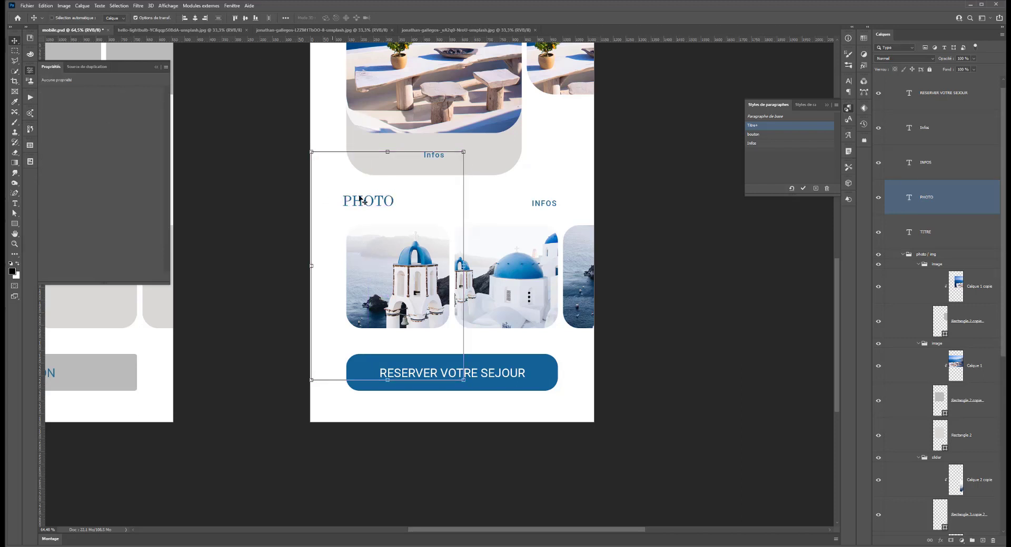
{"action": "left_click", "coordinate": [537, 378]}
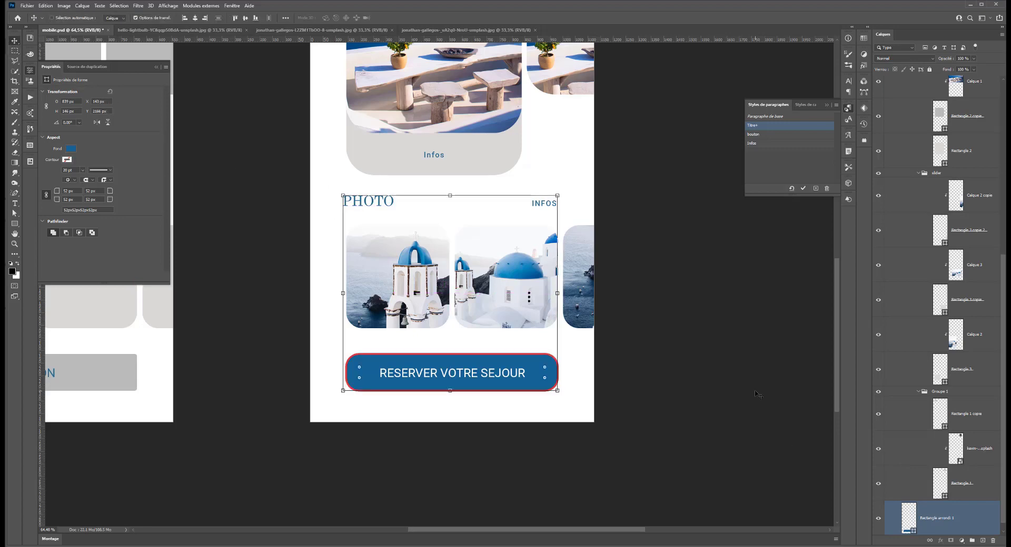
{"action": "scroll", "coordinate": [914, 262], "scroll_direction": "up", "scroll_amount": 6}
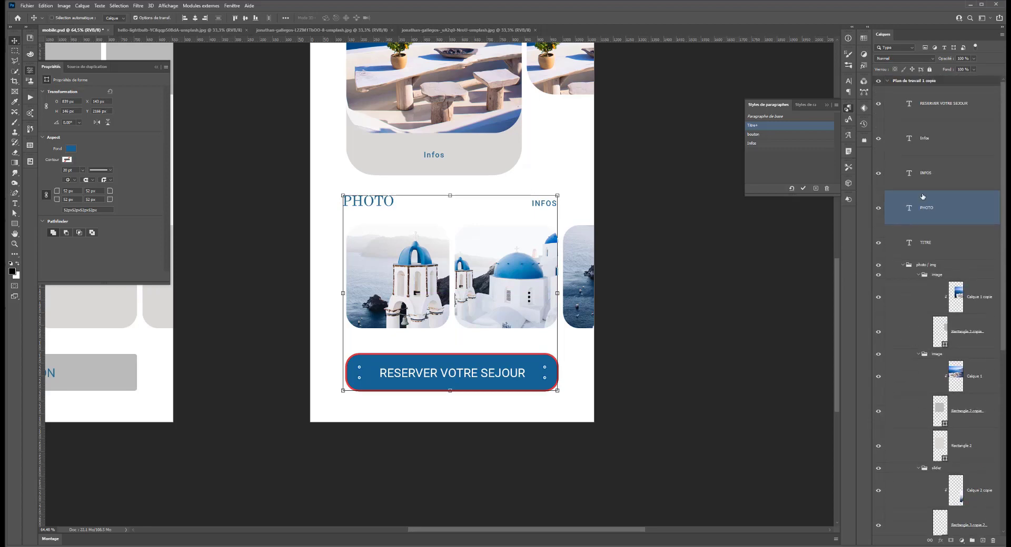
{"action": "left_click", "coordinate": [958, 214]}
{"action": "key", "text": "shift+Right"}
{"action": "key", "text": "shift+Right"}
{"action": "key", "text": "shift+Right"}
{"action": "key", "text": "shift+Right"}
{"action": "key", "text": "shift+Right"}
{"action": "key", "text": "shift+Right"}
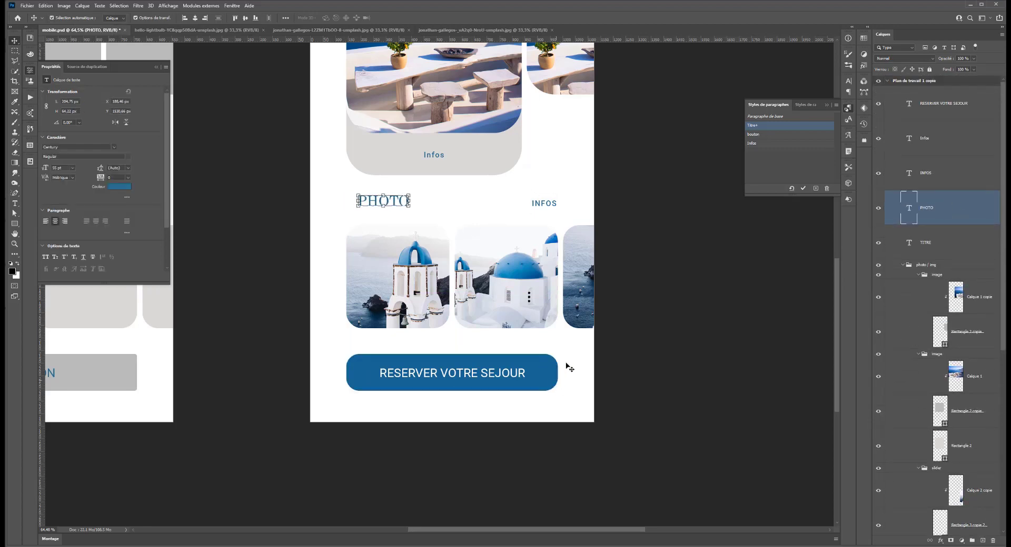
{"action": "left_click", "coordinate": [538, 358]}
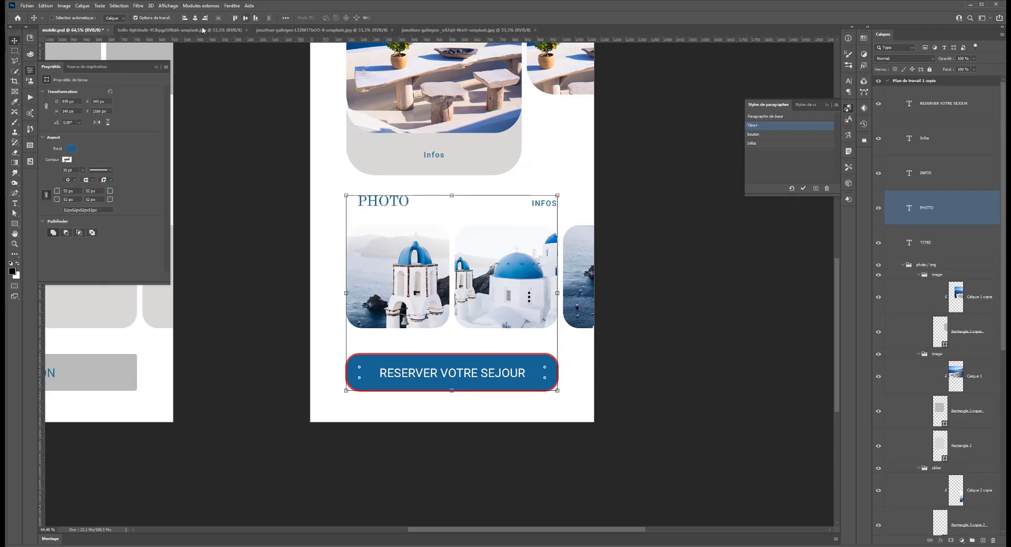
{"action": "left_click", "coordinate": [185, 17]}
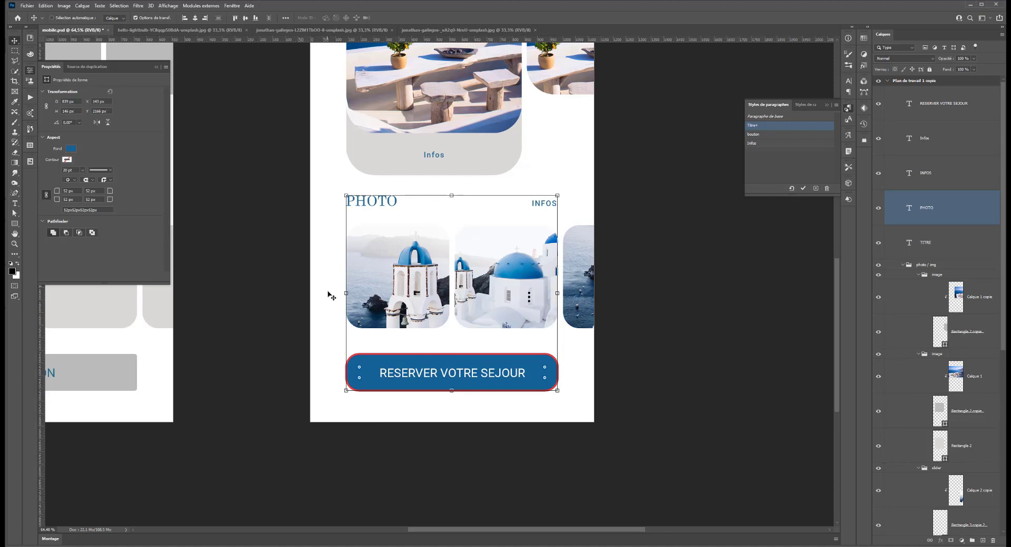
Step: Replace the INFOS label on the PHOTO heading's row with Santorin
{"action": "left_click", "coordinate": [14, 203]}
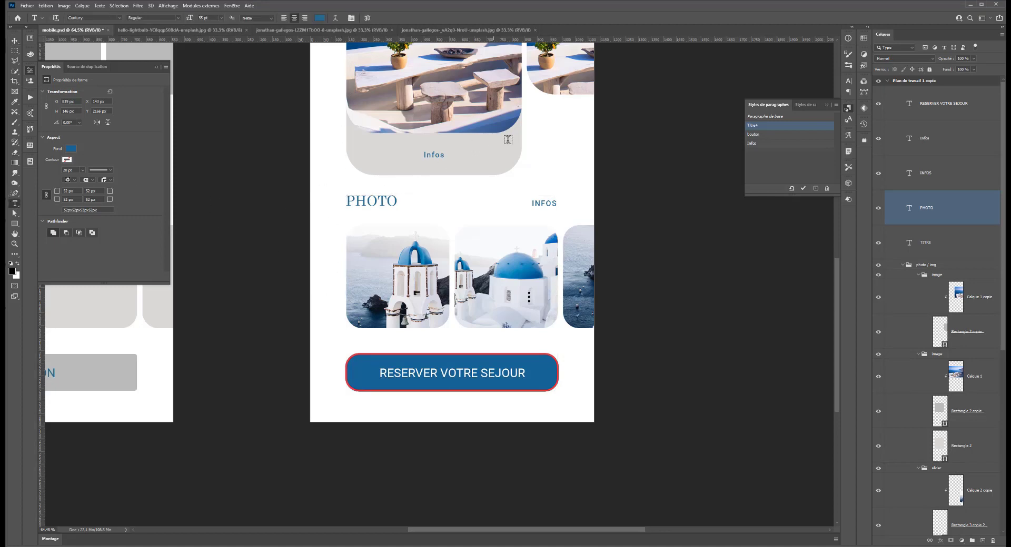
{"action": "double_click", "coordinate": [544, 203]}
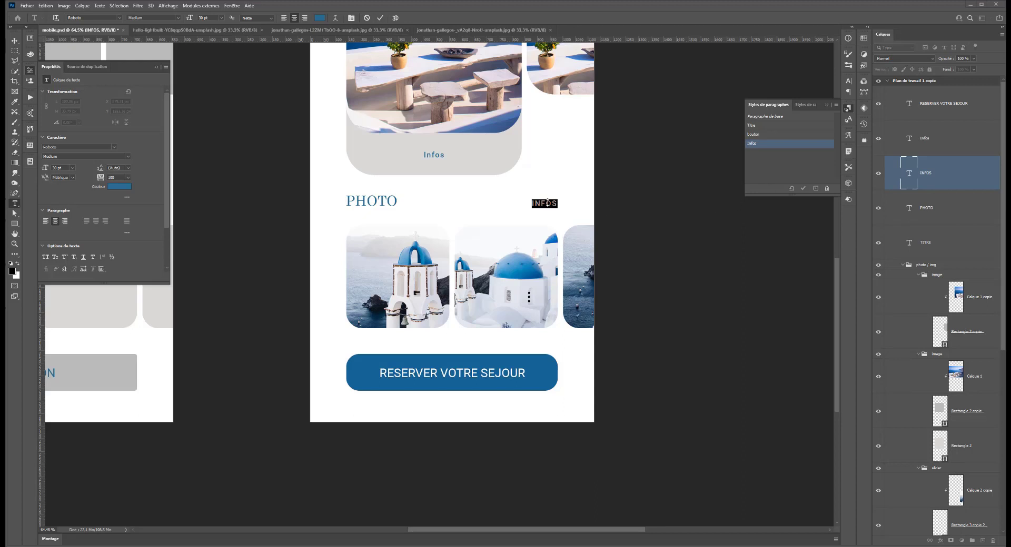
{"action": "type", "text": "Santorin"}
Step: Align the Santorin label's right edge with the right edge of the blue button
{"action": "left_click", "coordinate": [14, 41]}
{"action": "left_click_drag", "start_coordinate": [535, 205], "coordinate": [511, 205]}
{"action": "left_click", "coordinate": [551, 380], "text": "shift"}
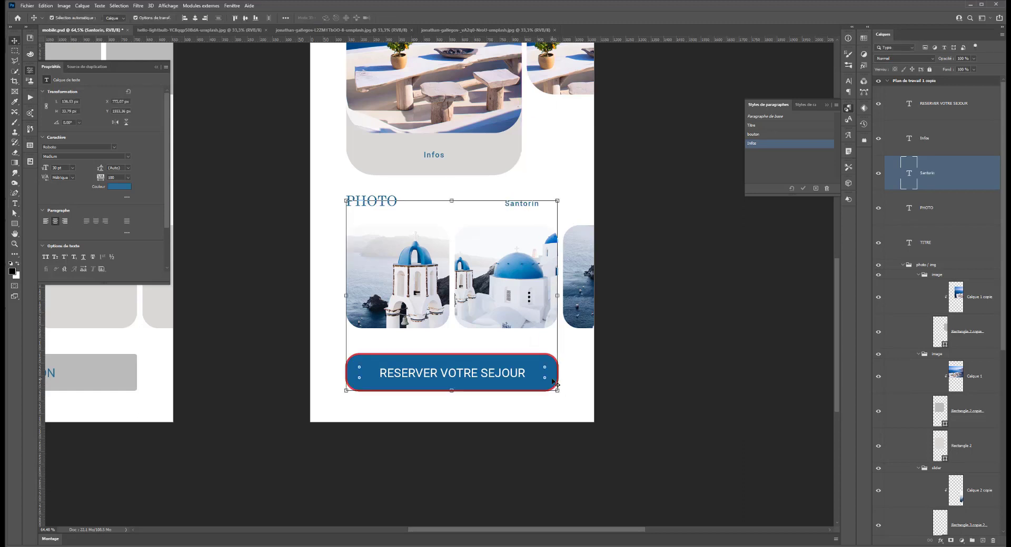
{"action": "left_click", "coordinate": [204, 20]}
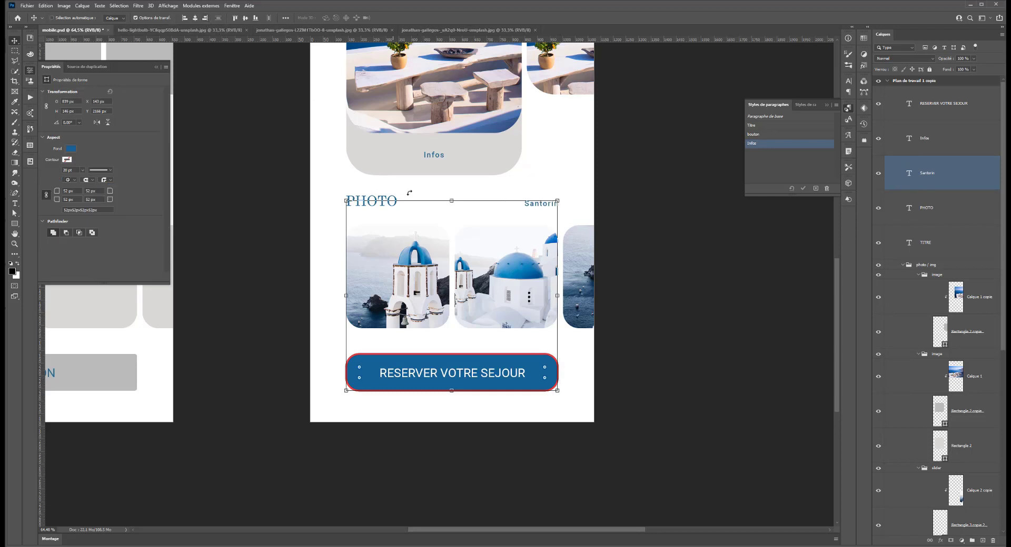
{"action": "key", "text": "ctrl"}
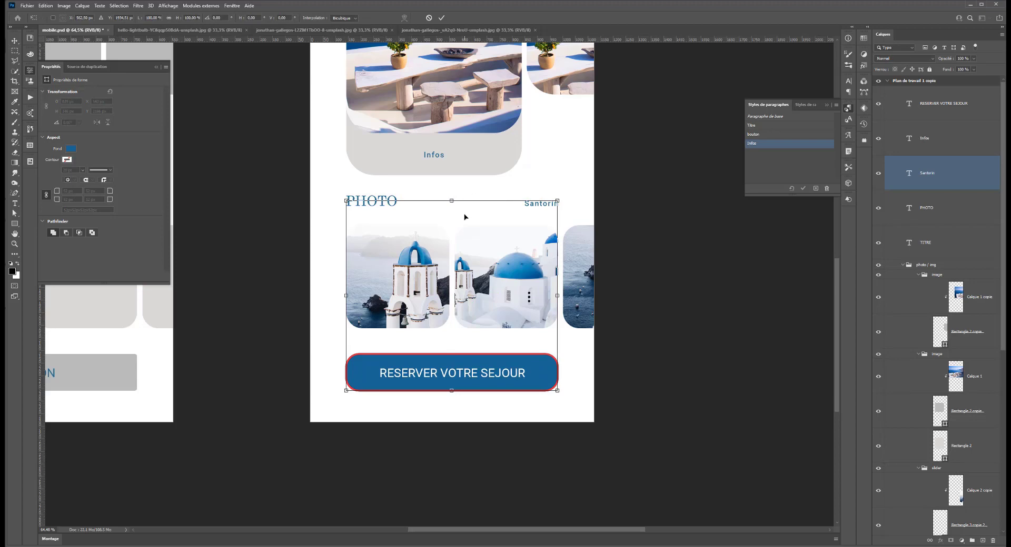
{"action": "left_click", "coordinate": [932, 209]}
{"action": "left_click", "coordinate": [932, 174], "text": "shift"}
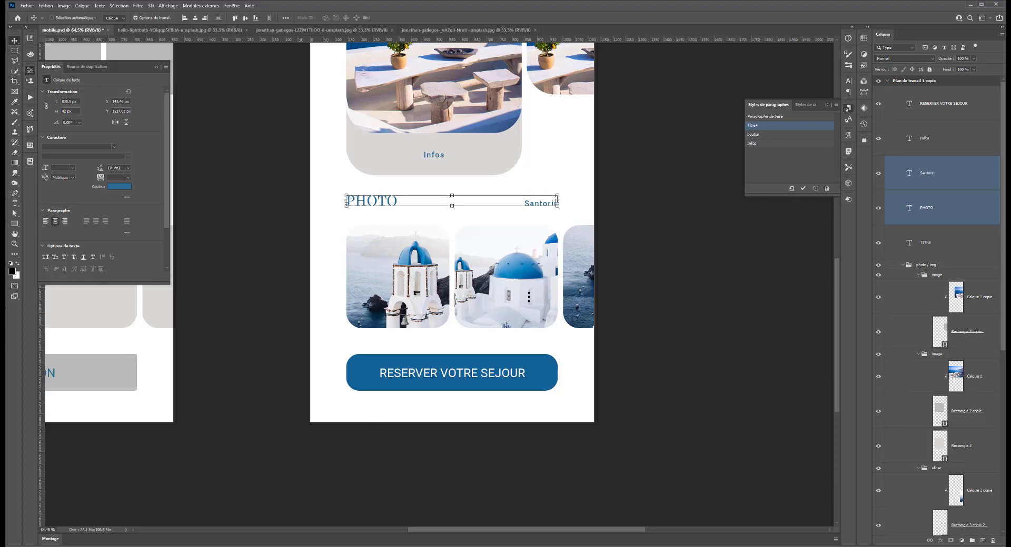
{"action": "scroll", "coordinate": [423, 254], "scroll_direction": "up", "scroll_amount": 3}
{"action": "scroll", "coordinate": [427, 252], "scroll_direction": "down", "scroll_amount": 5}
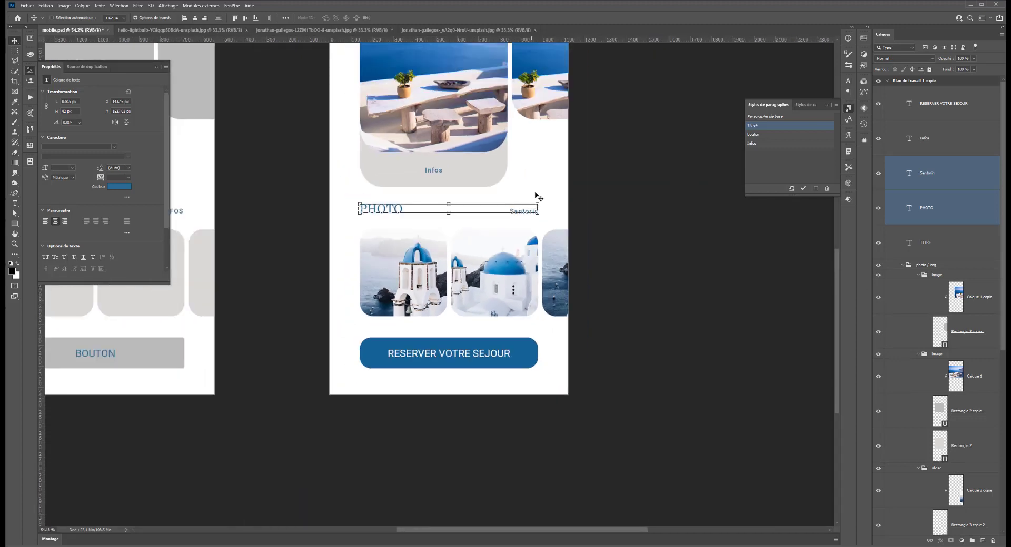
Step: Fill the grey card rectangle behind the Infos label with a very pale blue
{"action": "left_click", "coordinate": [487, 172]}
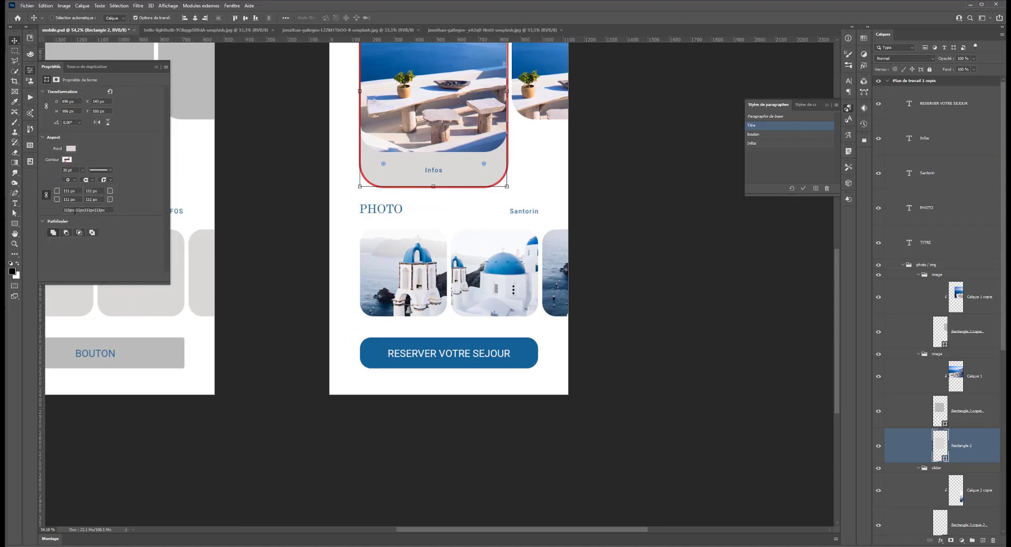
{"action": "left_click", "coordinate": [70, 148]}
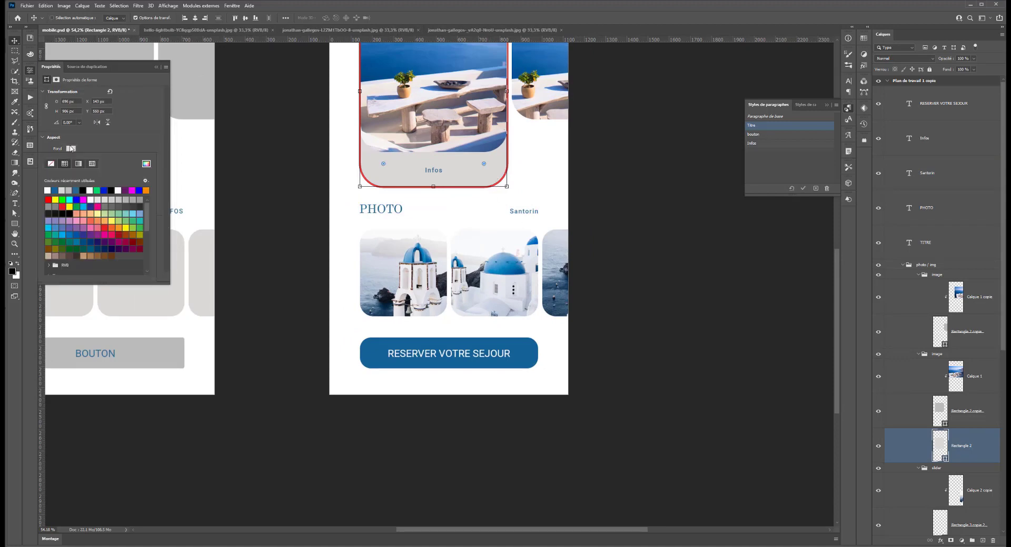
{"action": "left_click", "coordinate": [55, 190]}
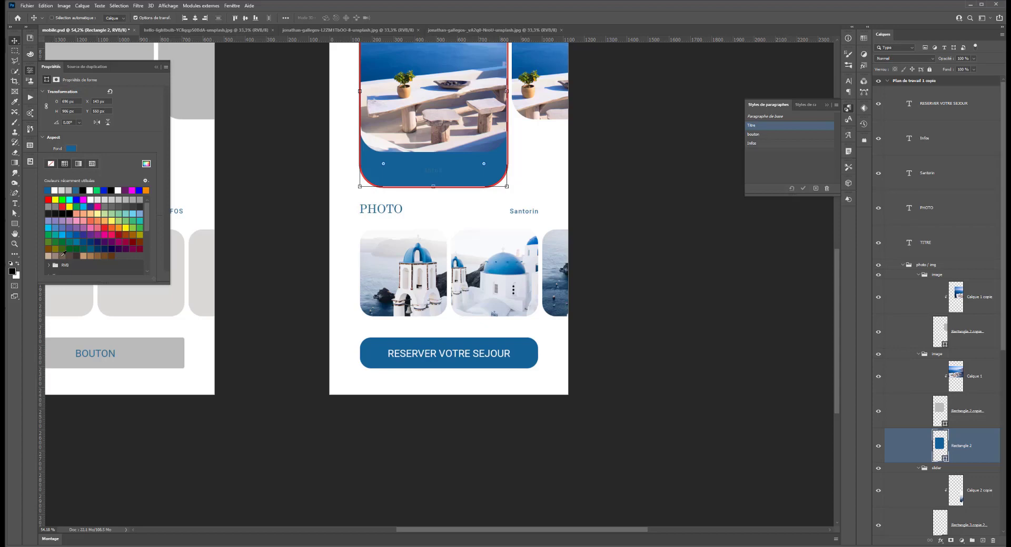
{"action": "left_click", "coordinate": [146, 164]}
{"action": "left_click", "coordinate": [525, 175]}
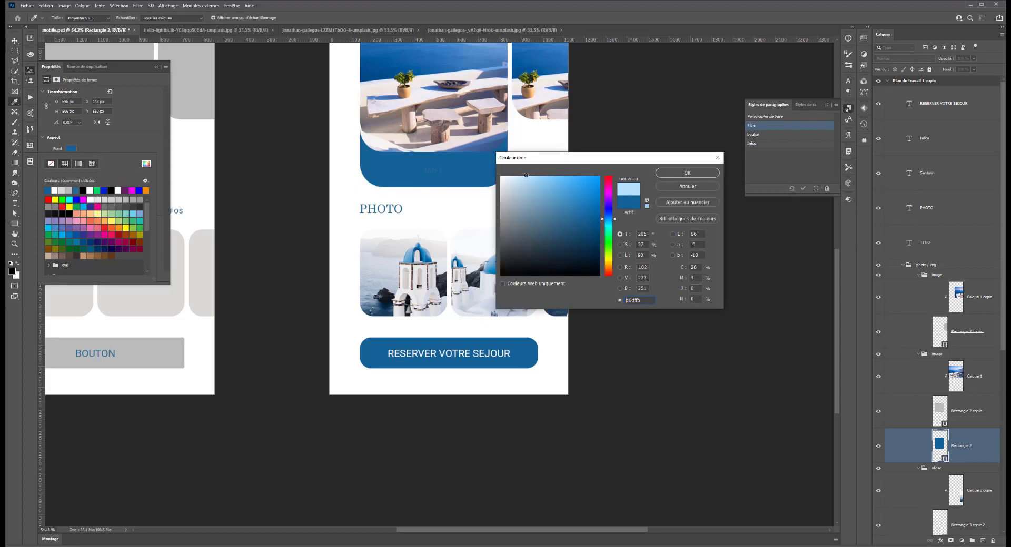
{"action": "left_click", "coordinate": [524, 181]}
{"action": "left_click", "coordinate": [665, 174]}
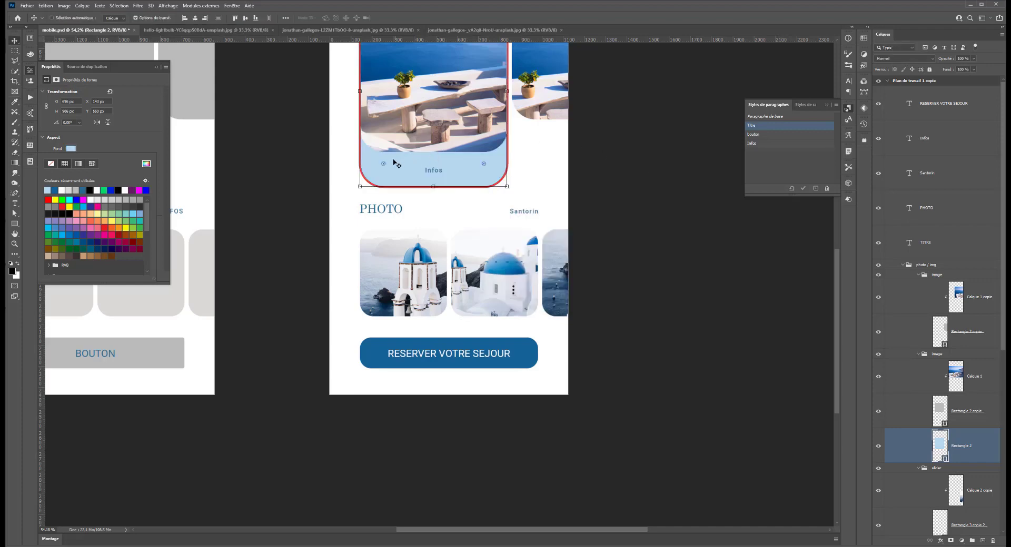
{"action": "left_click", "coordinate": [146, 165]}
{"action": "left_click", "coordinate": [515, 176]}
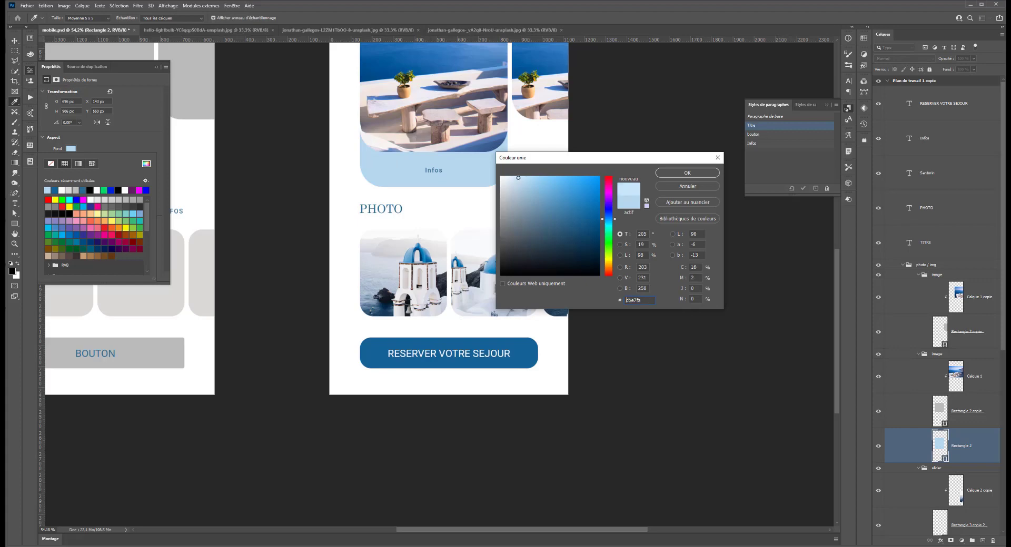
{"action": "left_click", "coordinate": [668, 173]}
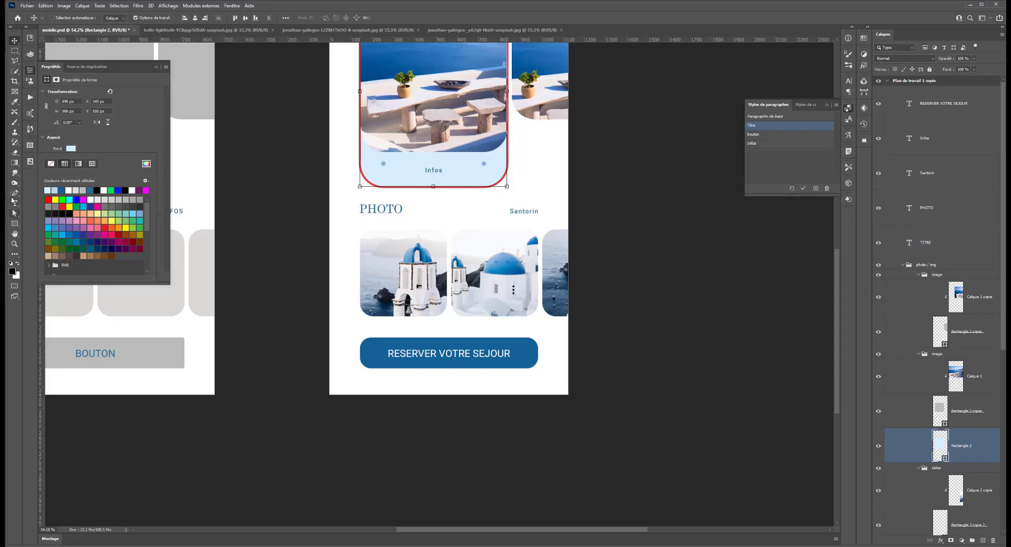
Step: Replace the Infos label on the pale blue card with 300 € (Par Nuit)
{"action": "left_click", "coordinate": [15, 204]}
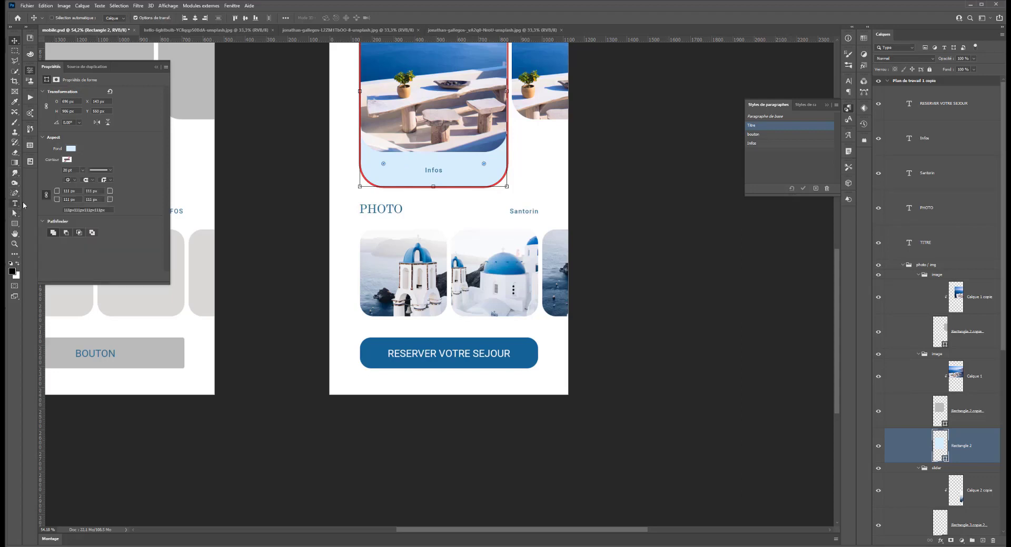
{"action": "left_click", "coordinate": [432, 168]}
{"action": "double_click", "coordinate": [424, 169]}
{"action": "type", "text": "300 €"}
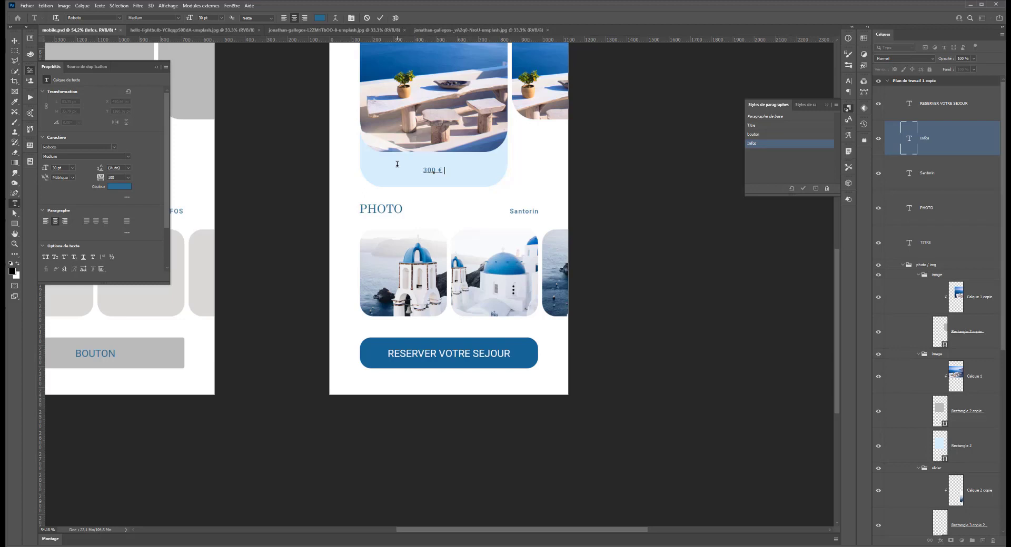
{"action": "type", "text": " (par "}
{"action": "type", "text": "nuit)"}
{"action": "type", "text": "N"}
Step: Recolour the card's price text with the dark blue sampled from the button
{"action": "triple_click", "coordinate": [447, 169]}
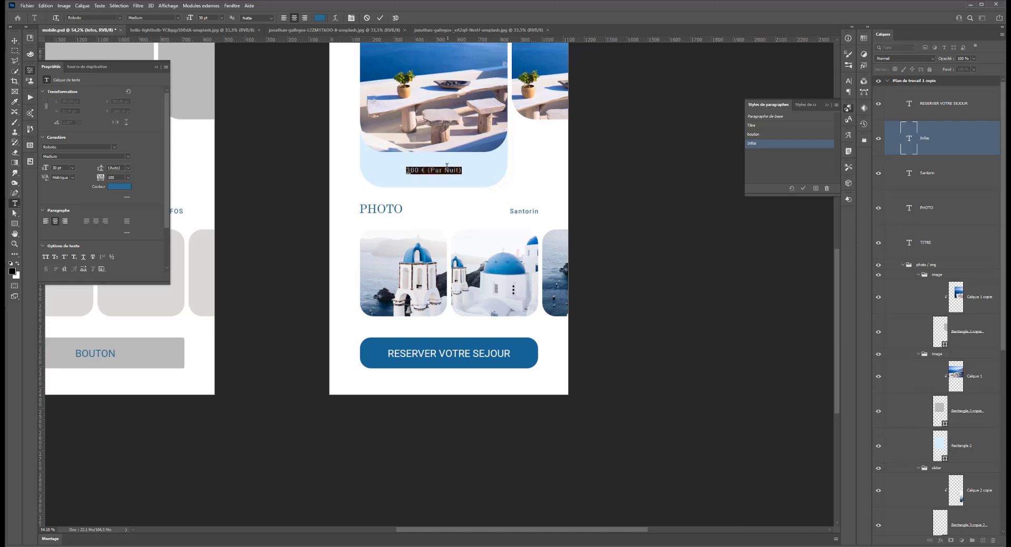
{"action": "left_click", "coordinate": [115, 190]}
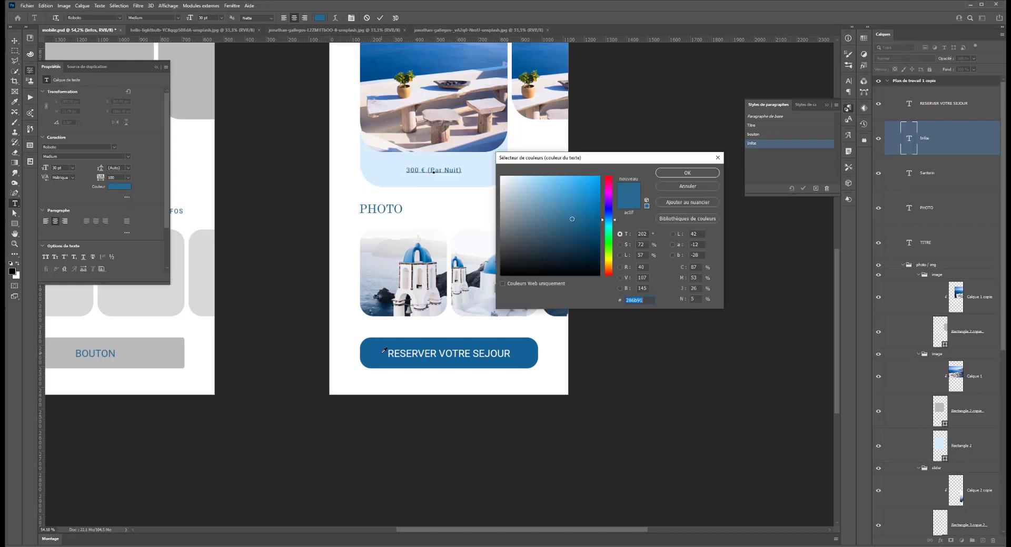
{"action": "left_click", "coordinate": [687, 172]}
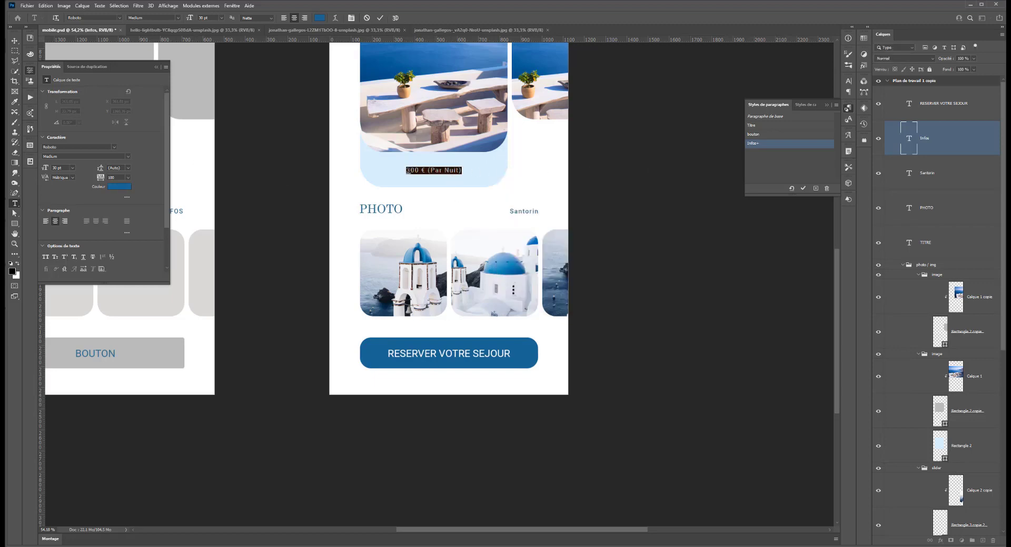
{"action": "left_click", "coordinate": [17, 51]}
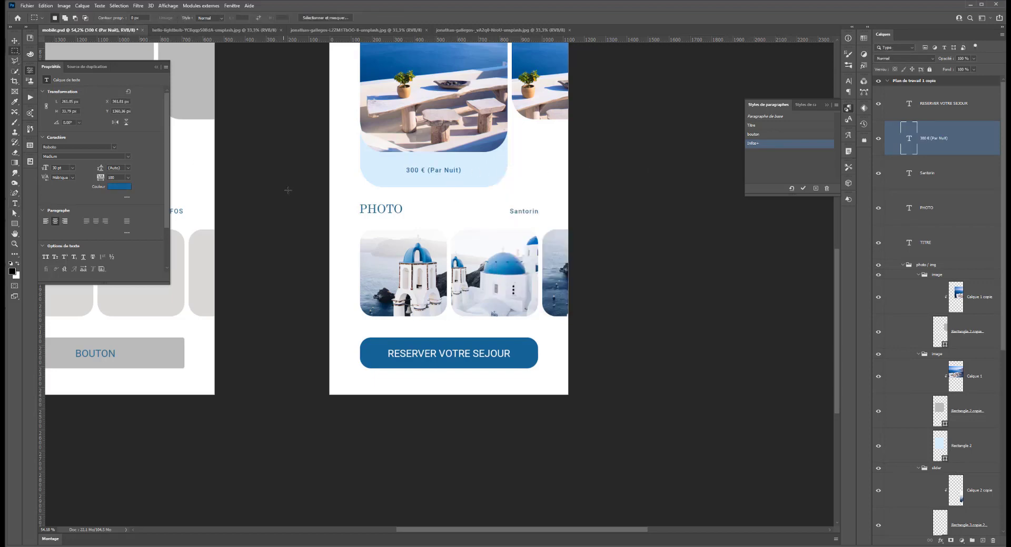
Step: Replace the TITRE heading above the large photo with Réservation gîte
{"action": "left_click_drag", "start_coordinate": [358, 122], "coordinate": [362, 292]}
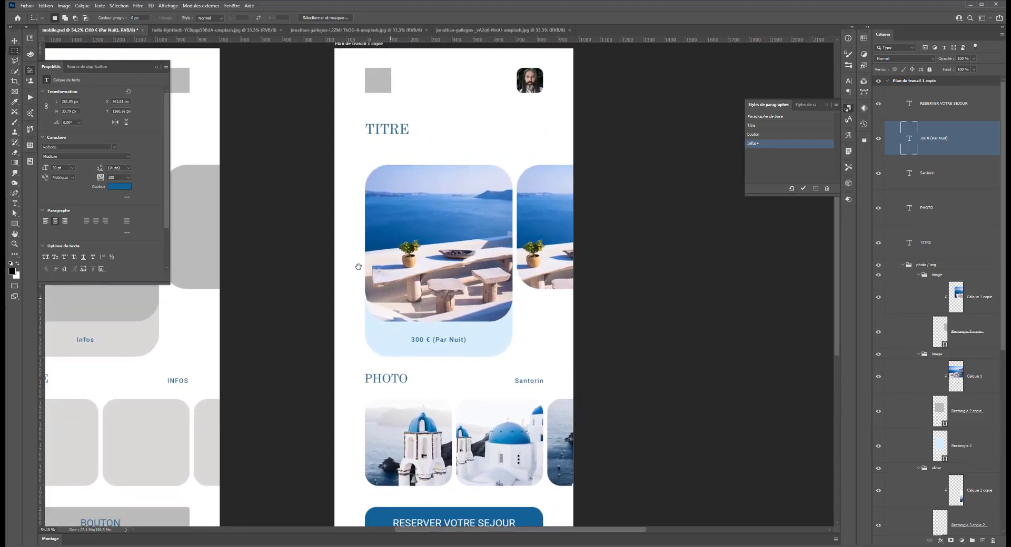
{"action": "left_click_drag", "start_coordinate": [376, 102], "coordinate": [456, 223]}
{"action": "left_click", "coordinate": [15, 203]}
{"action": "double_click", "coordinate": [469, 246]}
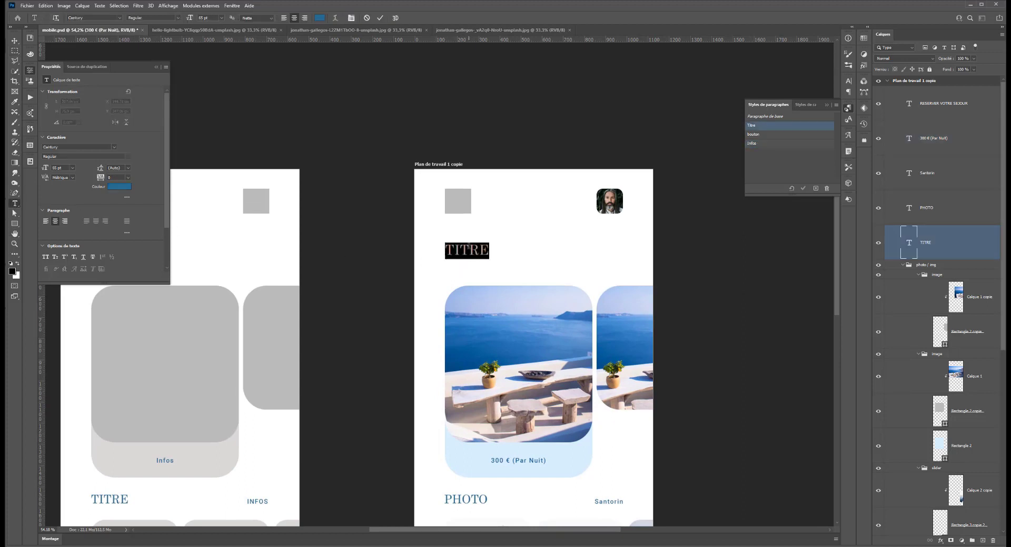
{"action": "type", "text": "RE"}
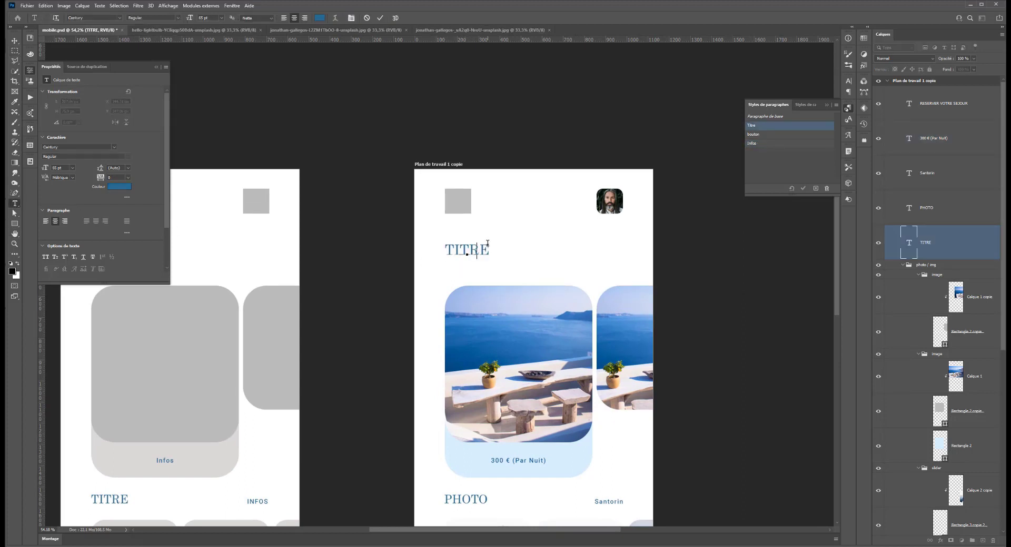
{"action": "key", "text": "BackSpace"}
{"action": "type", "text": "éservation de"}
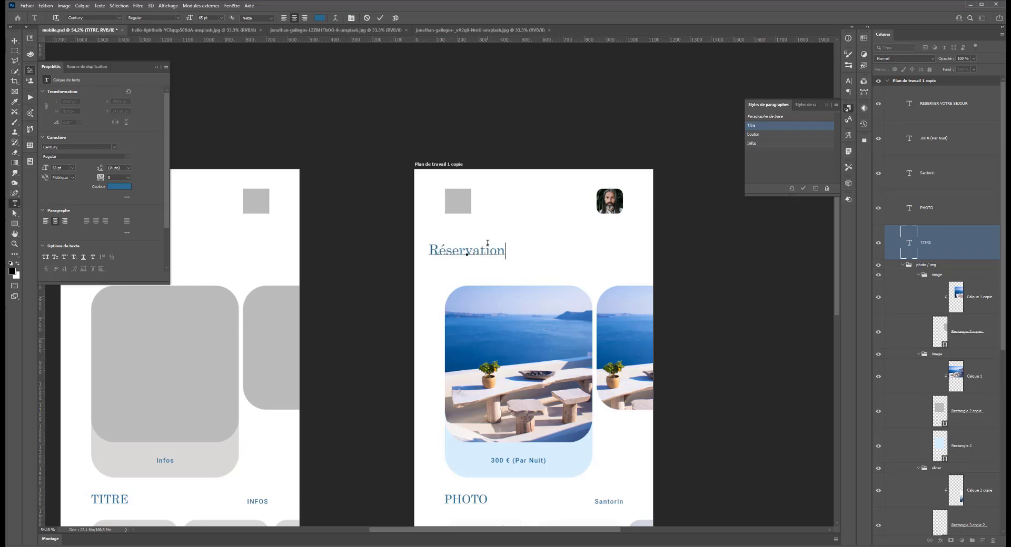
{"action": "key", "text": "BackSpace"}
{"action": "key", "text": "BackSpace"}
{"action": "key", "text": "BackSpace"}
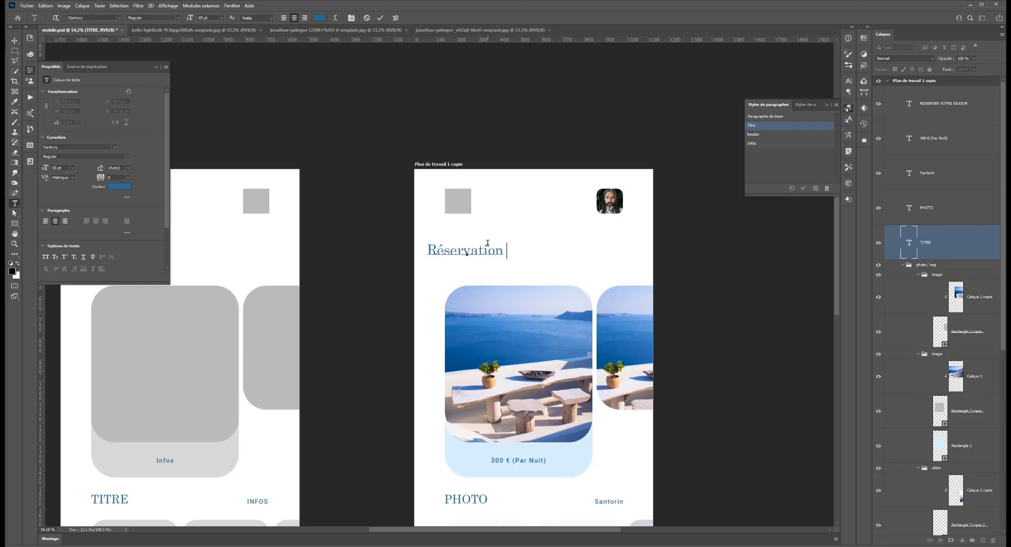
{"action": "type", "text": "g^ù"}
{"action": "type", "text": "te"}
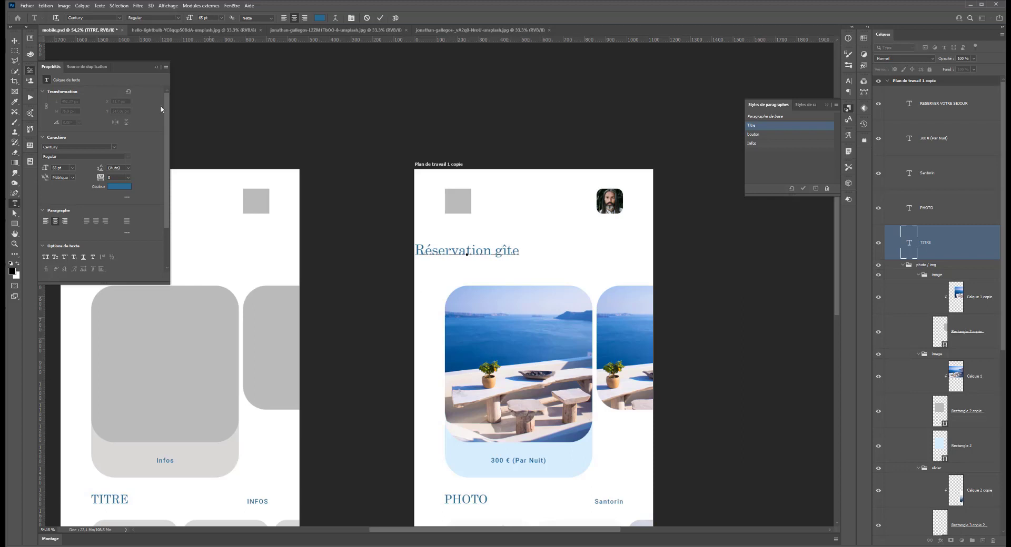
Step: Move the Réservation gîte title within the artboard and align its left edge with the blue button
{"action": "left_click", "coordinate": [15, 40]}
{"action": "left_click_drag", "start_coordinate": [461, 258], "coordinate": [520, 260]}
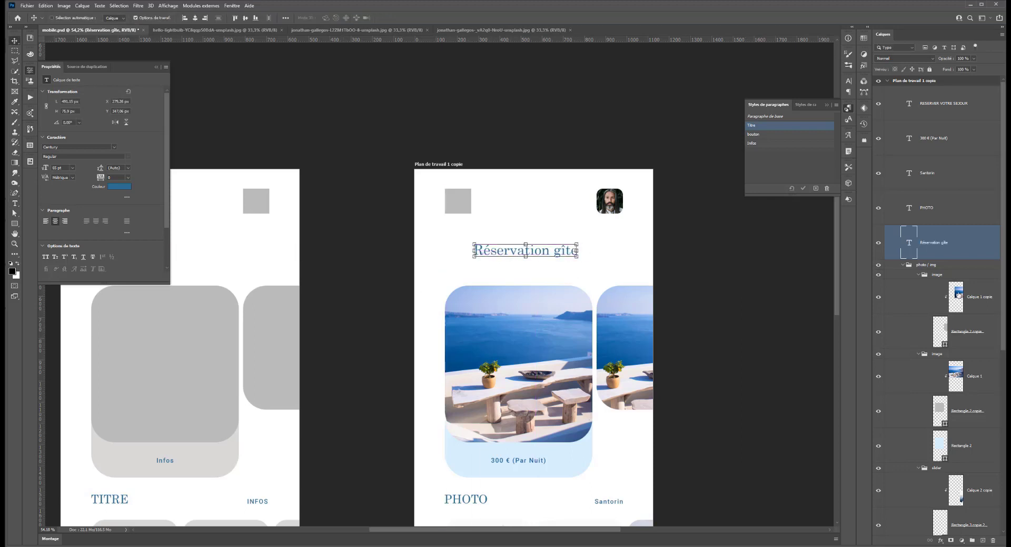
{"action": "scroll", "coordinate": [941, 298], "scroll_direction": "down", "scroll_amount": 3}
{"action": "scroll", "coordinate": [508, 300], "scroll_direction": "down", "scroll_amount": 8}
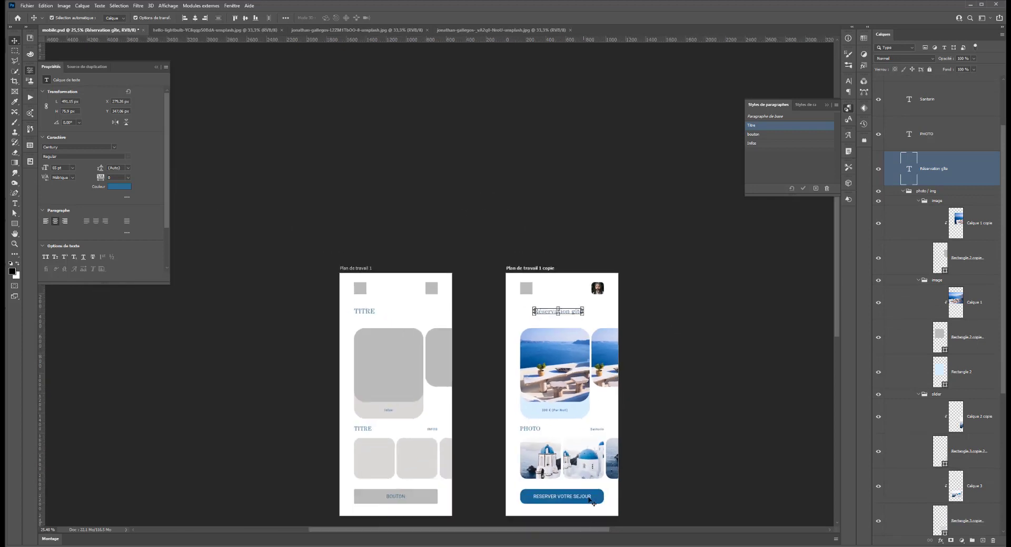
{"action": "left_click", "coordinate": [602, 504]}
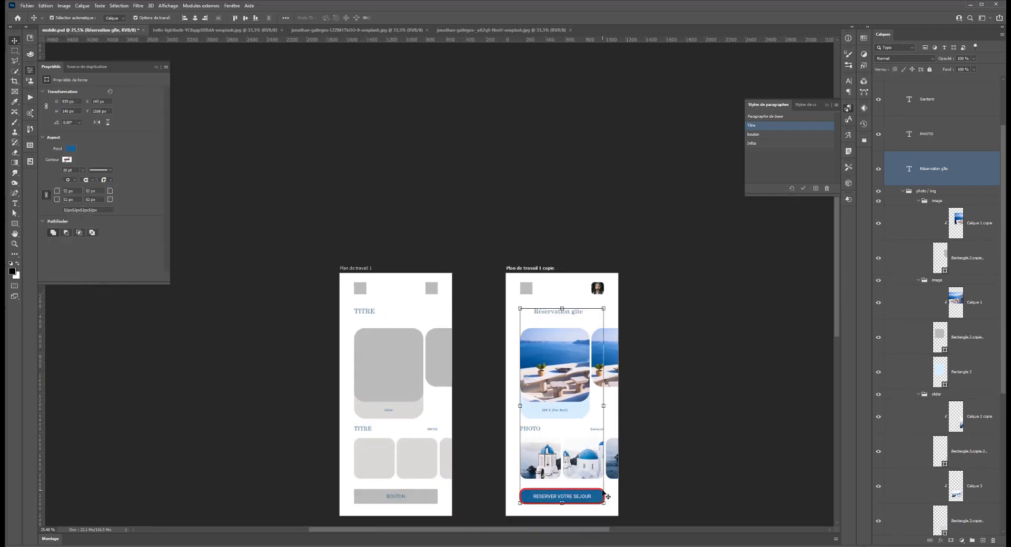
{"action": "left_click", "coordinate": [185, 18]}
Step: Browse the custom shape library for a back-arrow icon to replace the grey header square
{"action": "left_click", "coordinate": [16, 61]}
{"action": "mouse_move", "coordinate": [444, 289]}
{"action": "left_mouse_down"}
{"action": "mouse_move", "coordinate": [497, 197]}
{"action": "mouse_move", "coordinate": [474, 187]}
{"action": "left_mouse_up"}
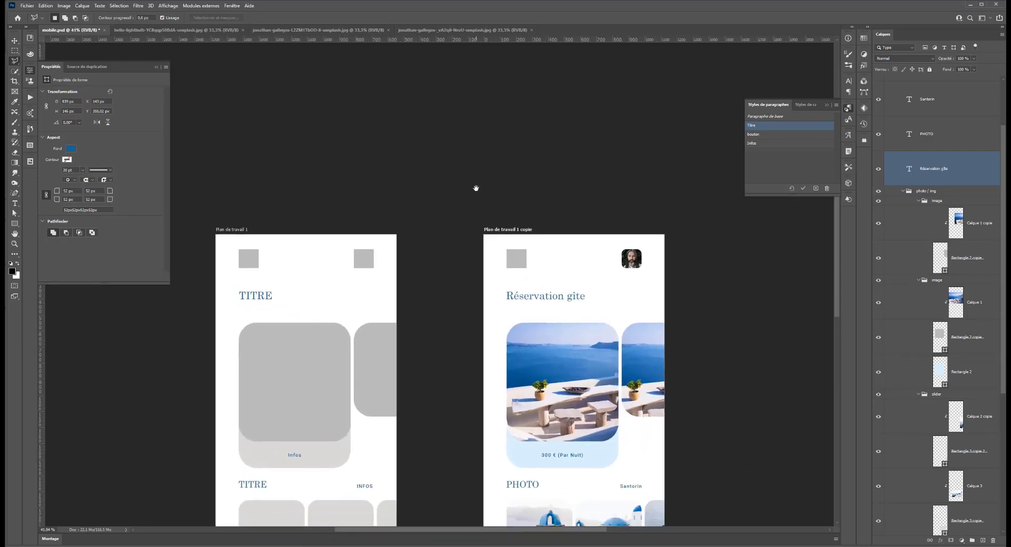
{"action": "left_click", "coordinate": [517, 262]}
{"action": "key", "text": "Escape"}
{"action": "right_click", "coordinate": [15, 225]}
{"action": "left_click", "coordinate": [51, 269]}
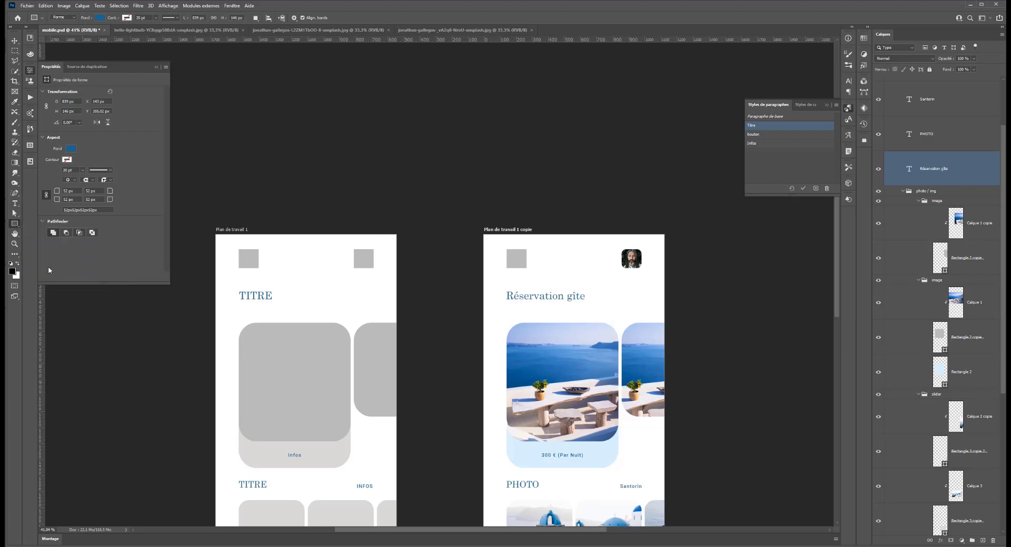
{"action": "right_click", "coordinate": [590, 258]}
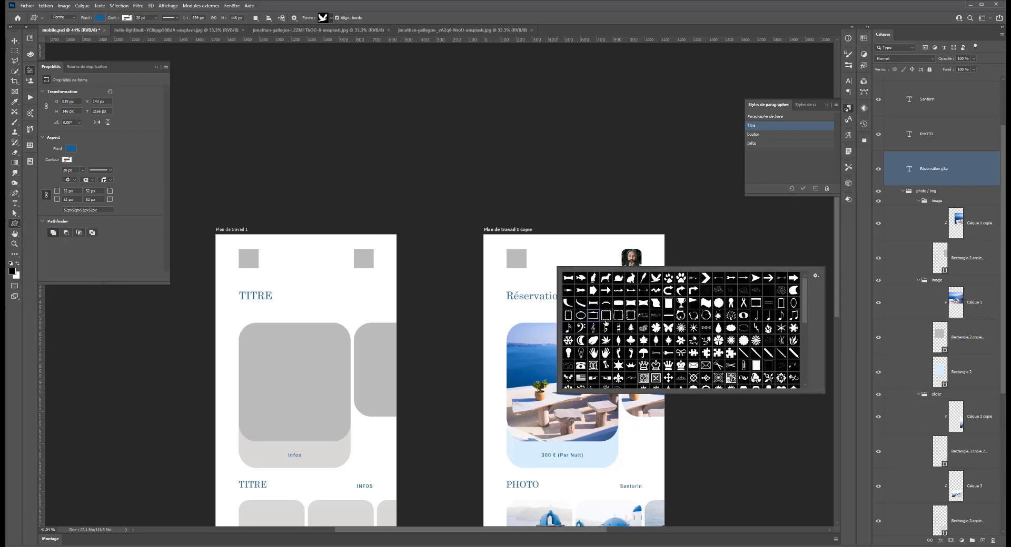
{"action": "scroll", "coordinate": [651, 335], "scroll_direction": "down", "scroll_amount": 4}
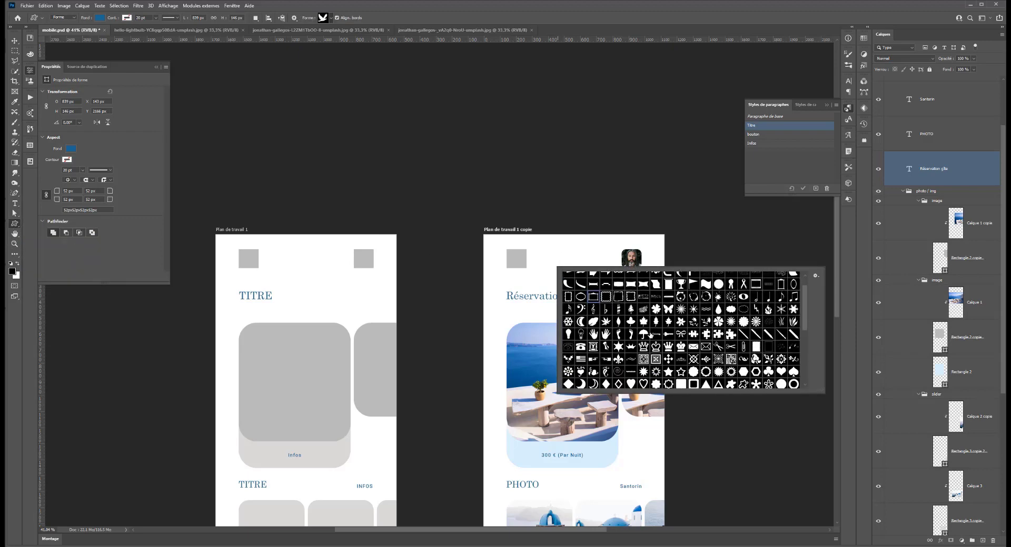
{"action": "scroll", "coordinate": [651, 335], "scroll_direction": "down", "scroll_amount": 6}
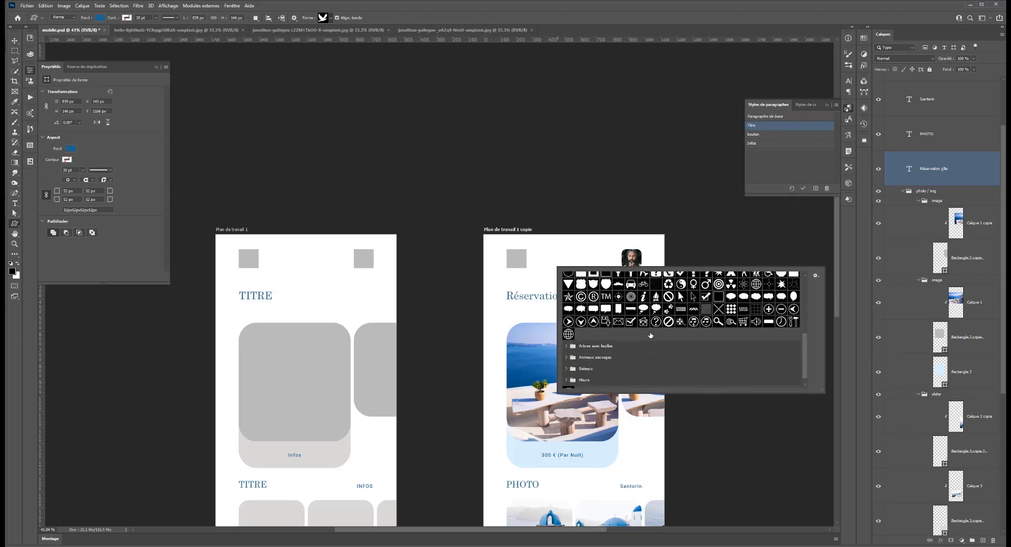
{"action": "scroll", "coordinate": [614, 340], "scroll_direction": "up", "scroll_amount": 6}
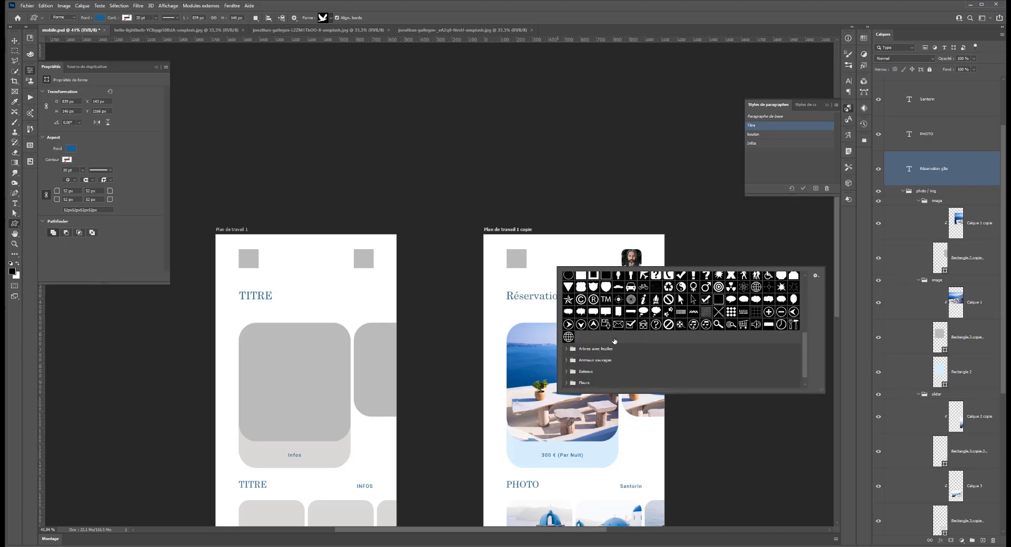
{"action": "scroll", "coordinate": [615, 340], "scroll_direction": "up", "scroll_amount": 6}
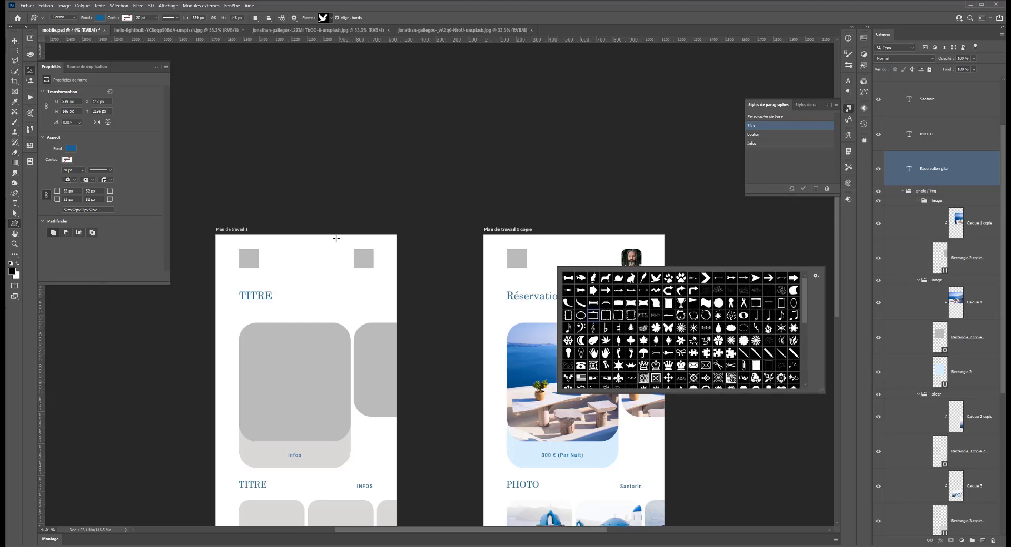
Step: Add a < character as a new text layer between the grey header square and the profile photo
{"action": "left_click", "coordinate": [16, 204]}
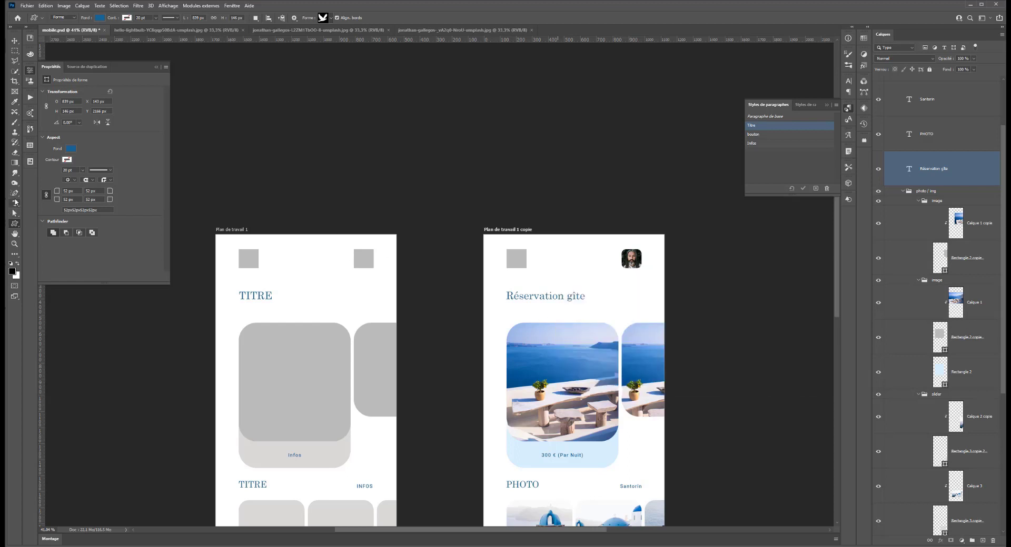
{"action": "left_click", "coordinate": [560, 273]}
{"action": "key", "text": "BackSpace"}
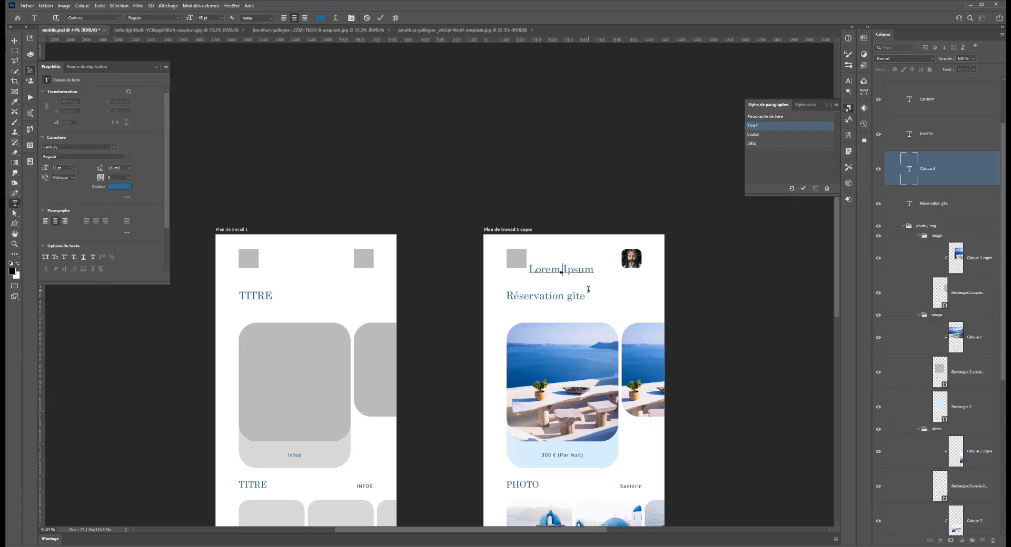
{"action": "scroll", "coordinate": [563, 275], "scroll_direction": "up", "scroll_amount": 8}
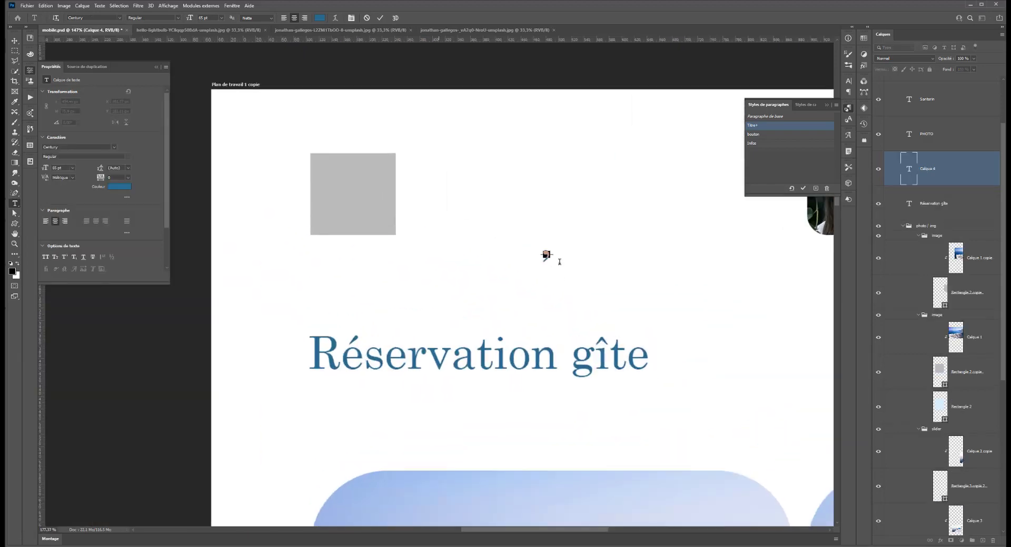
{"action": "type", "text": ",>"}
{"action": "key", "text": "BackSpace"}
{"action": "key", "text": "BackSpace"}
{"action": "type", "text": "<"}
Step: Set the < character's font to Cooper Std Black, choosing from the fonts of all classes
{"action": "left_click_drag", "start_coordinate": [562, 234], "coordinate": [507, 234]}
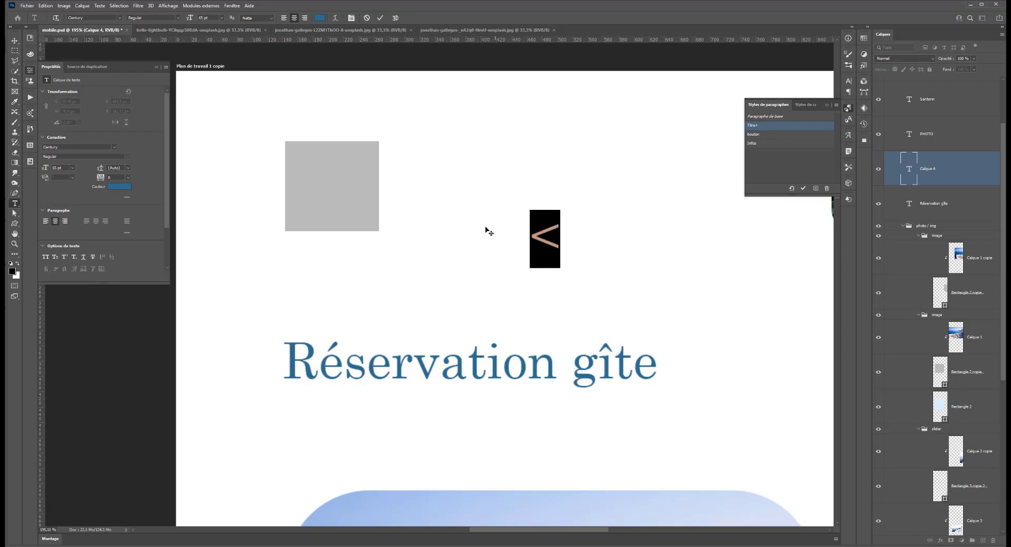
{"action": "left_click", "coordinate": [121, 18]}
{"action": "left_click", "coordinate": [113, 42]}
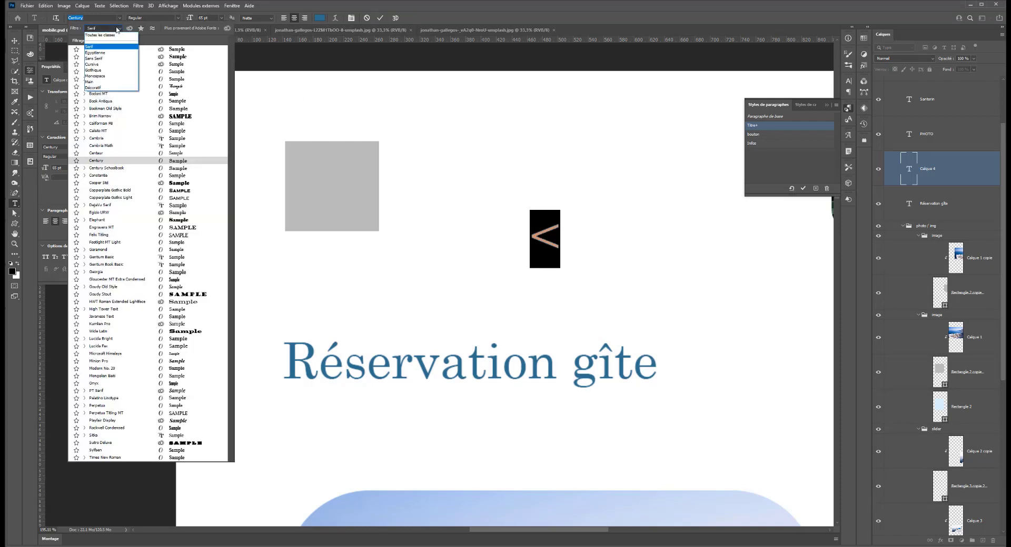
{"action": "left_click", "coordinate": [101, 64]}
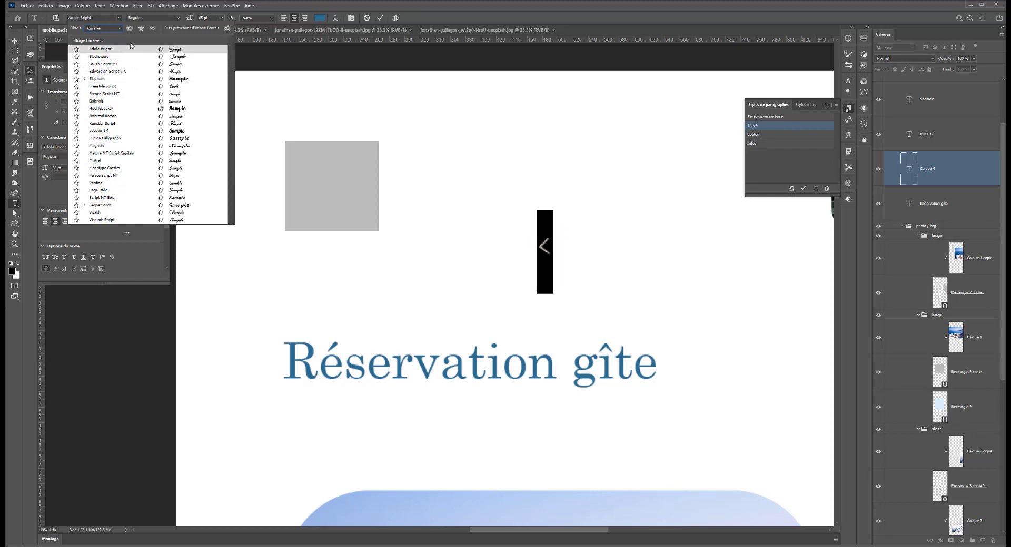
{"action": "left_click", "coordinate": [111, 28]}
{"action": "left_click", "coordinate": [117, 31]}
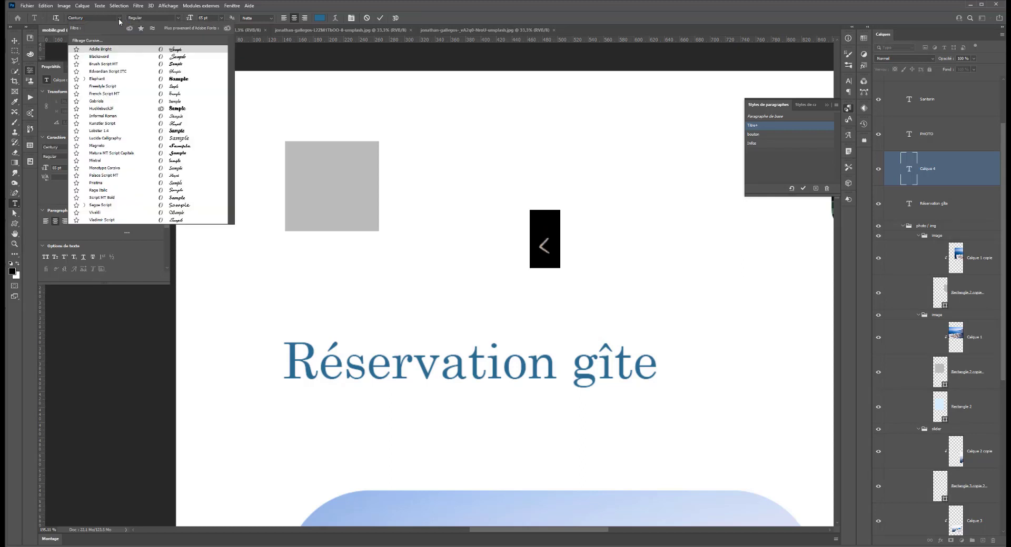
{"action": "left_click", "coordinate": [108, 29]}
{"action": "left_click", "coordinate": [100, 35]}
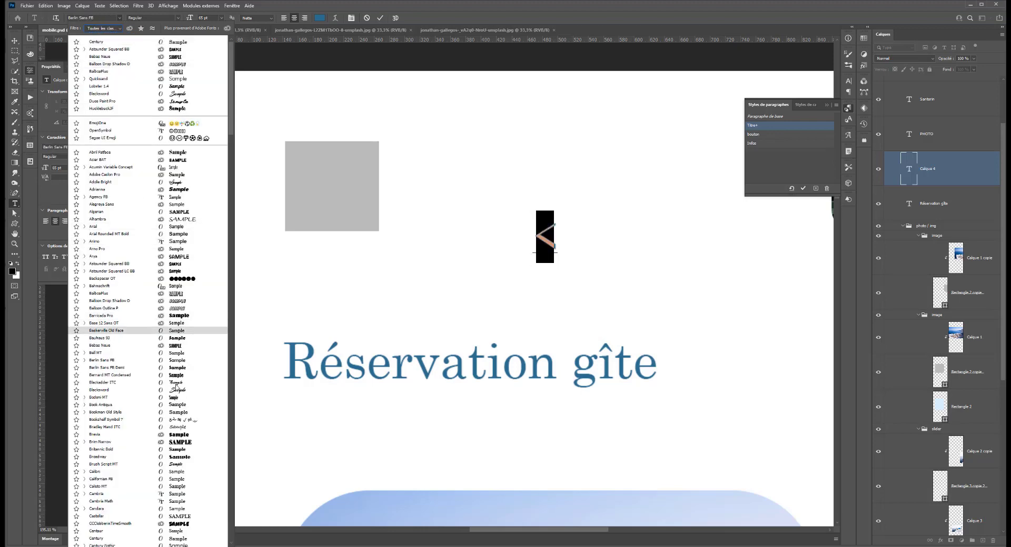
{"action": "scroll", "coordinate": [178, 424], "scroll_direction": "down", "scroll_amount": 4}
{"action": "scroll", "coordinate": [181, 441], "scroll_direction": "down", "scroll_amount": 1}
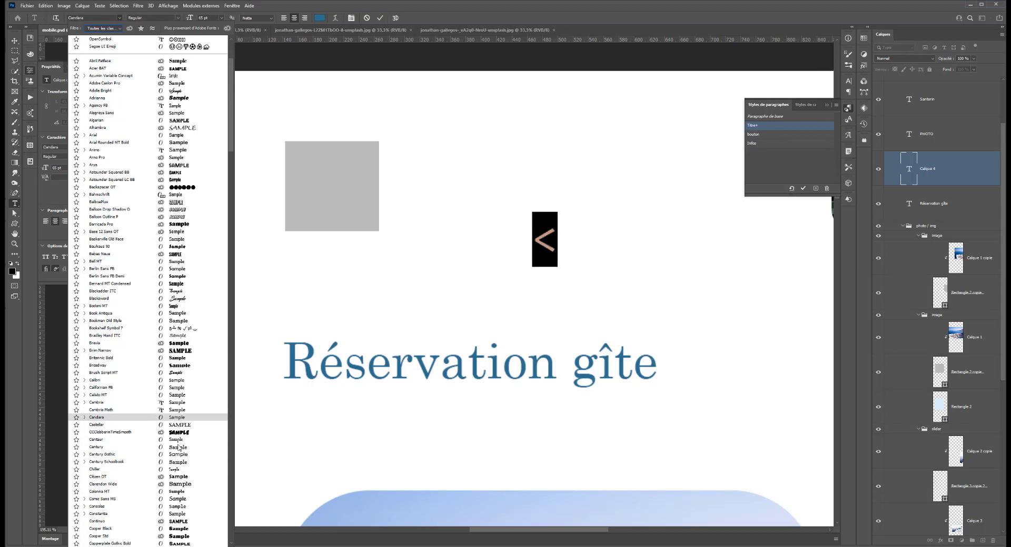
{"action": "scroll", "coordinate": [179, 448], "scroll_direction": "down", "scroll_amount": 2}
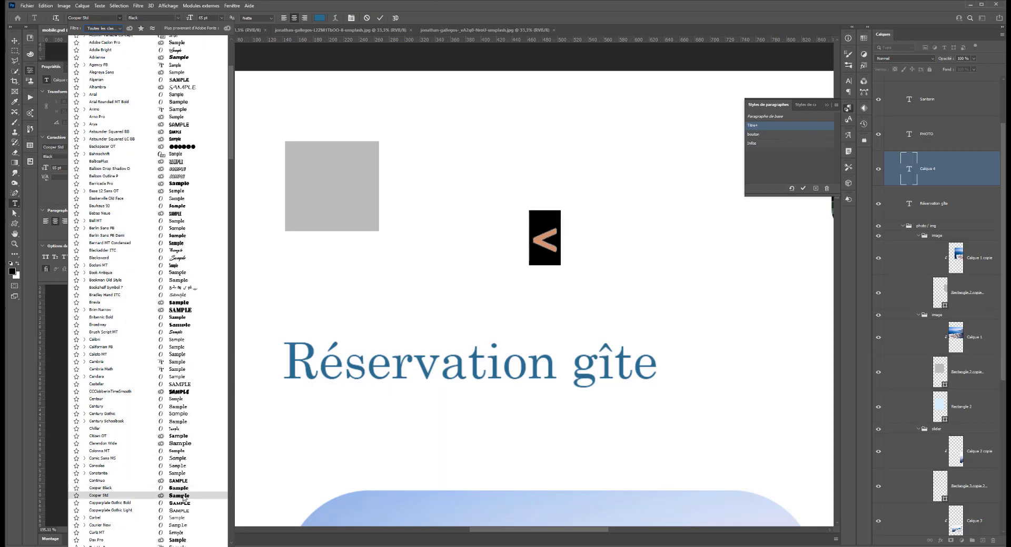
{"action": "left_click", "coordinate": [183, 496]}
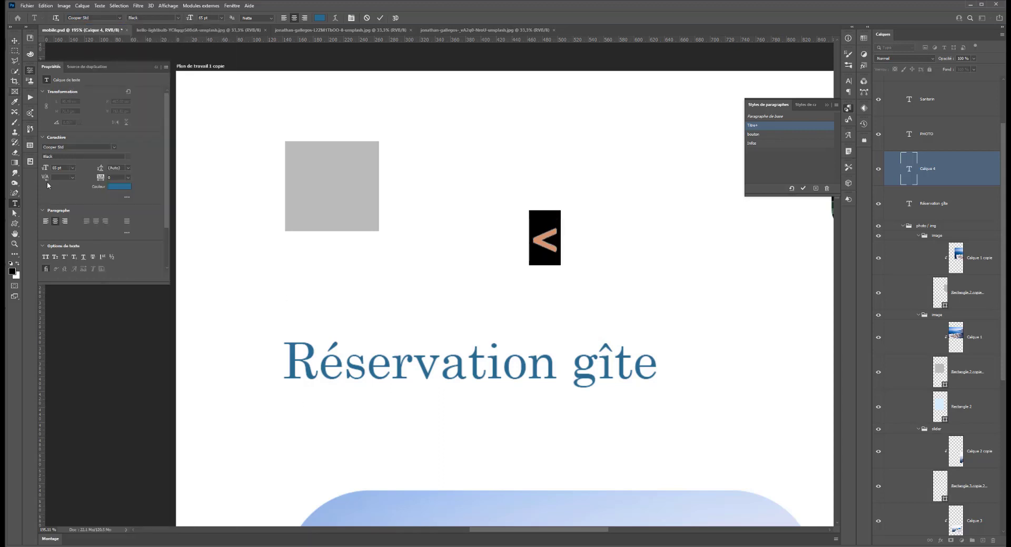
Step: Recolour the < character with the blue sampled from the Réservation gîte title
{"action": "left_click", "coordinate": [121, 188]}
{"action": "left_click", "coordinate": [311, 346]}
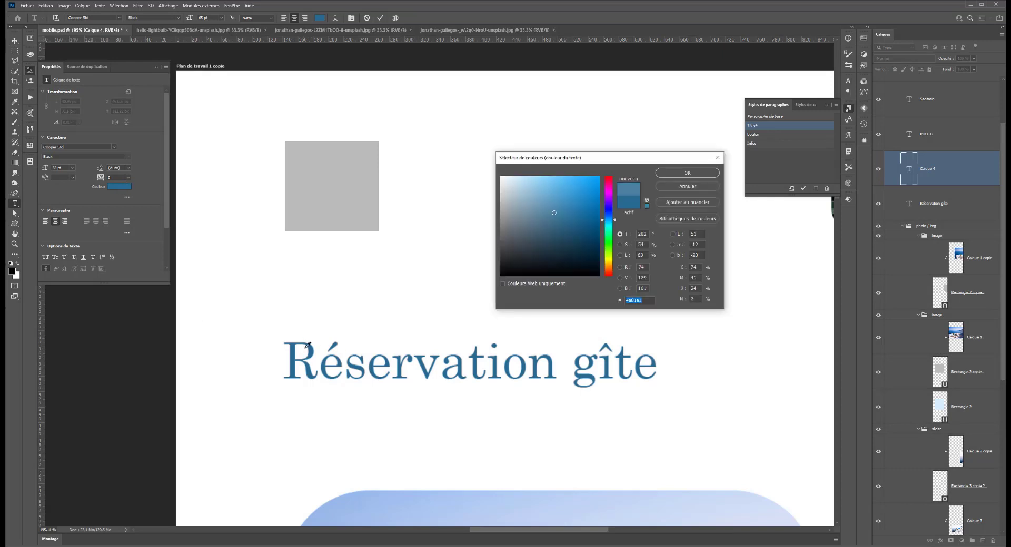
{"action": "left_click", "coordinate": [313, 352]}
{"action": "left_click", "coordinate": [687, 173]}
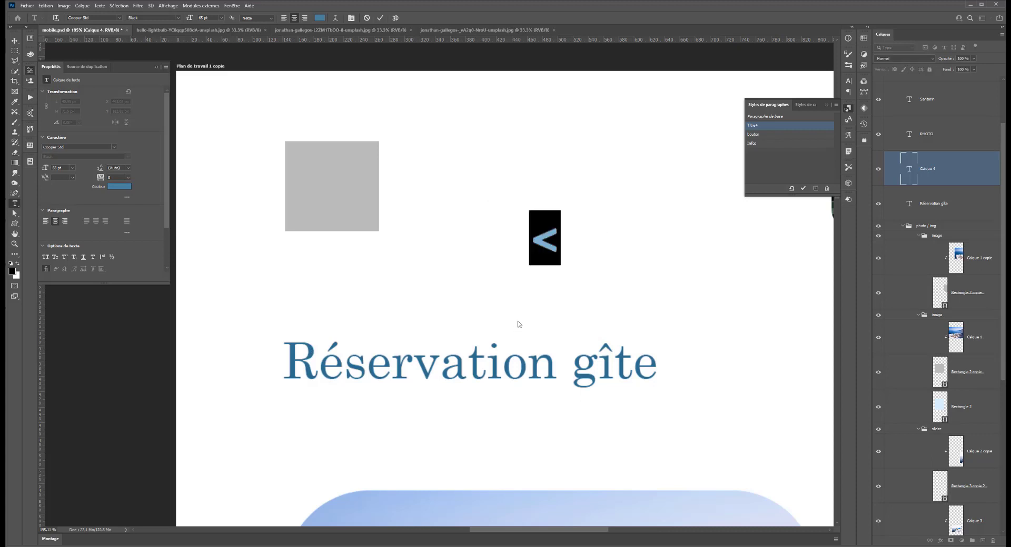
{"action": "scroll", "coordinate": [520, 331], "scroll_direction": "down", "scroll_amount": 5}
{"action": "key", "text": "BackSpace"}
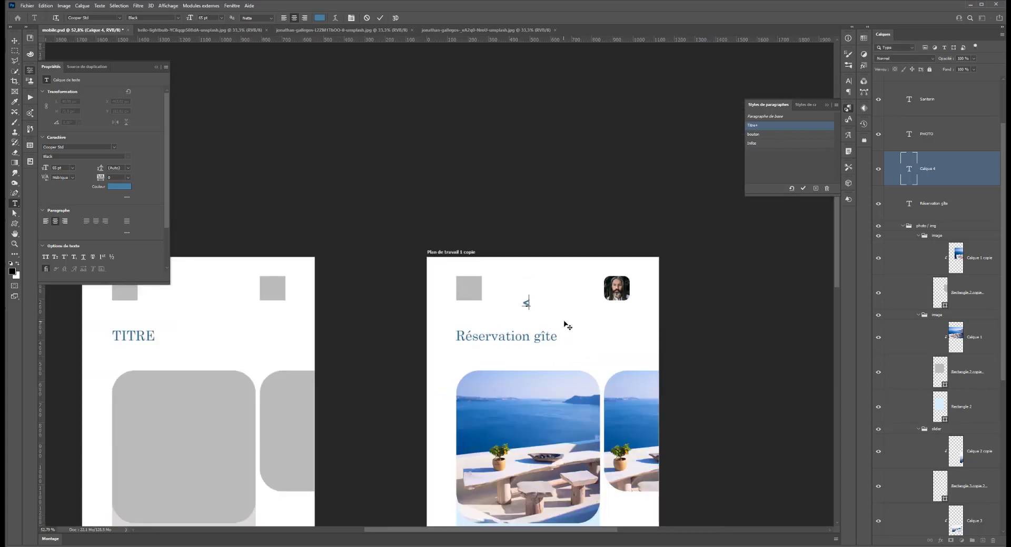
{"action": "key", "text": "ctrl+z"}
Step: Recolour the < text layer with the dark blue sampled from the RESERVER VOTRE SEJOUR button
{"action": "left_click", "coordinate": [15, 42]}
{"action": "left_click_drag", "start_coordinate": [339, 219], "coordinate": [282, 21]}
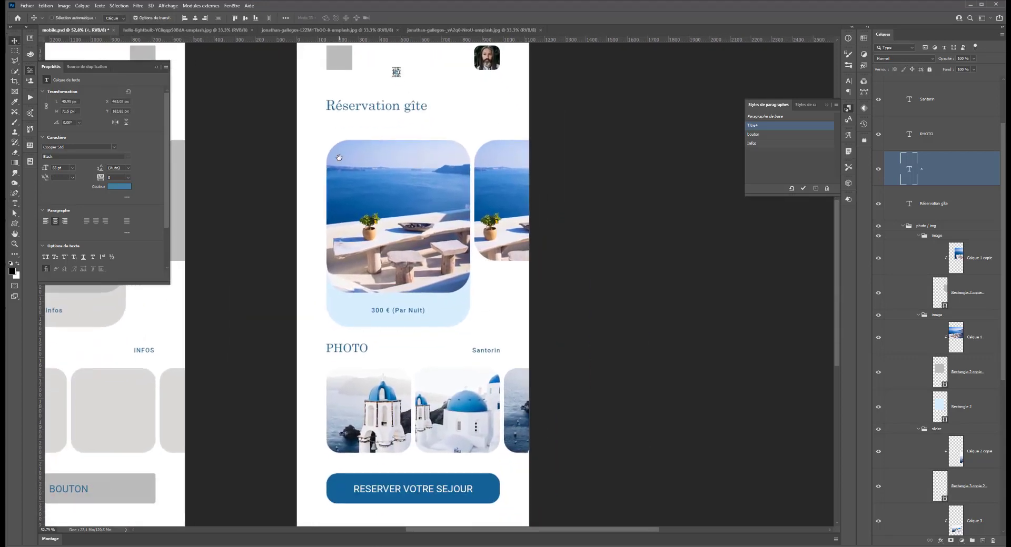
{"action": "left_click", "coordinate": [113, 187]}
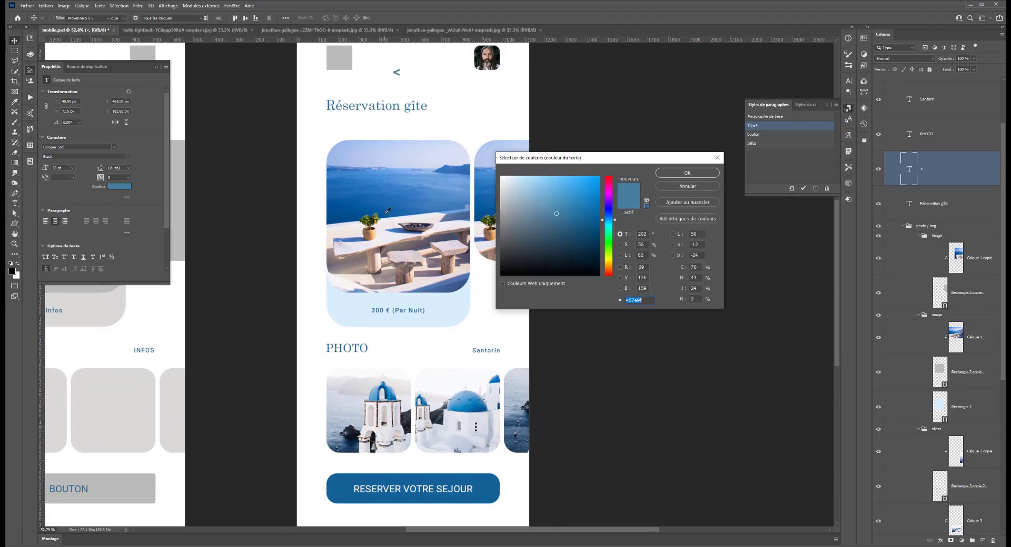
{"action": "left_click", "coordinate": [498, 489]}
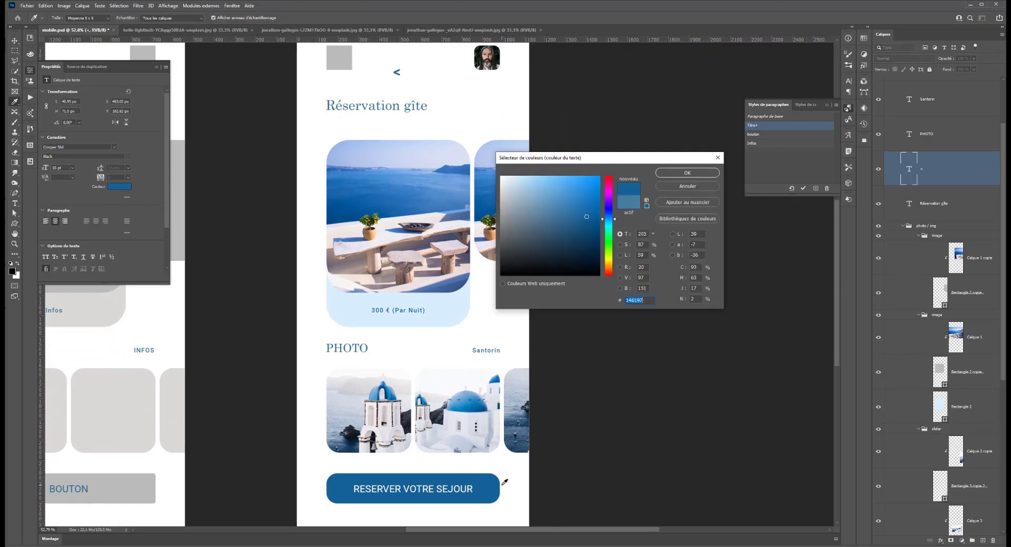
{"action": "key", "text": "Return"}
Step: Move the < character onto the grey header square, flush with the square's left edge
{"action": "left_click_drag", "start_coordinate": [317, 99], "coordinate": [345, 172]}
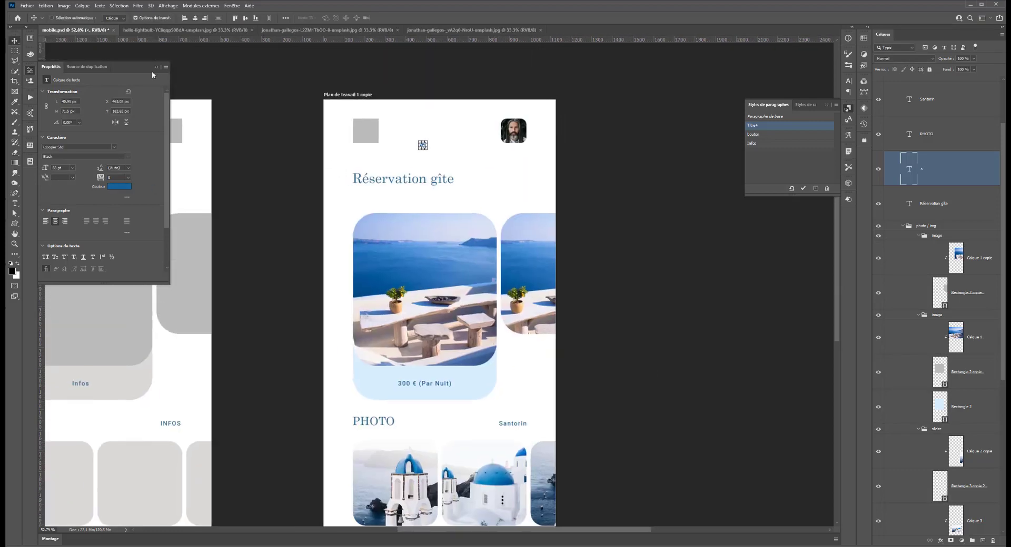
{"action": "left_click_drag", "start_coordinate": [436, 165], "coordinate": [374, 149]}
{"action": "left_click_drag", "start_coordinate": [373, 150], "coordinate": [361, 122]}
{"action": "key", "text": "ctrl+t"}
{"action": "key", "text": "Return"}
{"action": "left_click", "coordinate": [511, 129], "text": "ctrl+shift"}
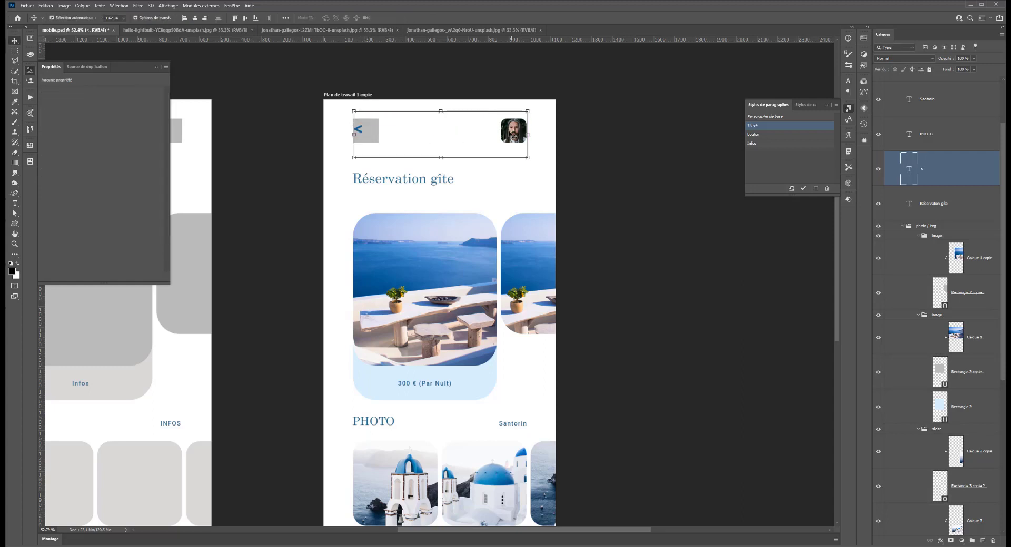
{"action": "left_click", "coordinate": [246, 18]}
{"action": "key", "text": "ctrl+z"}
Step: Vertically centre the < character on the rounded rectangle that frames the profile photo
{"action": "scroll", "coordinate": [949, 453], "scroll_direction": "down", "scroll_amount": 1}
{"action": "scroll", "coordinate": [949, 453], "scroll_direction": "down", "scroll_amount": 4}
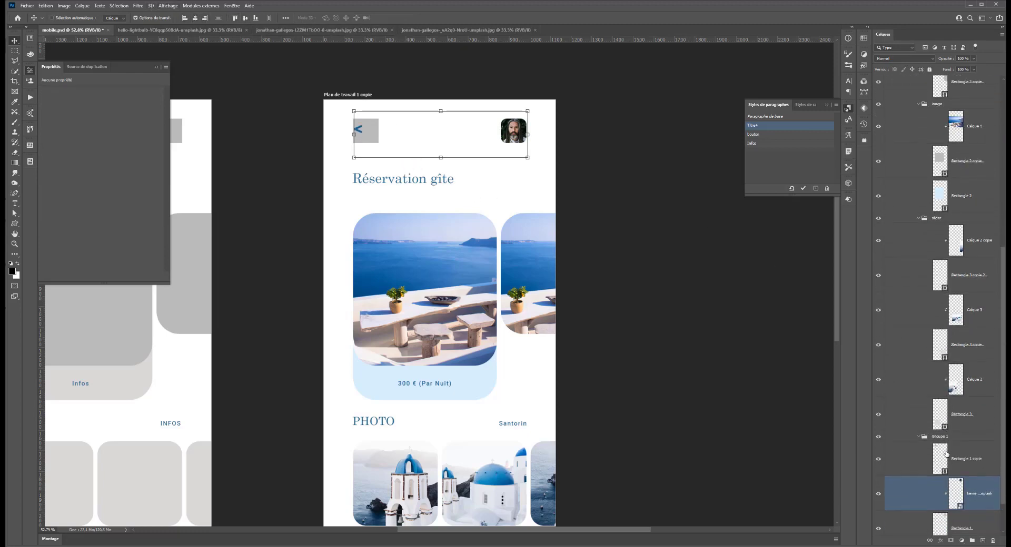
{"action": "left_click", "coordinate": [943, 474]}
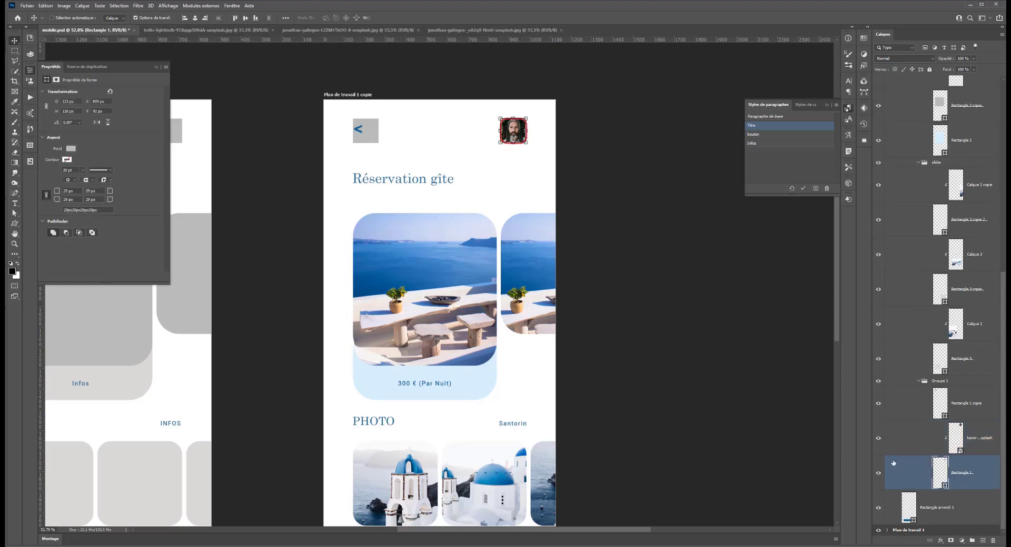
{"action": "left_click", "coordinate": [359, 130], "text": "ctrl+shift"}
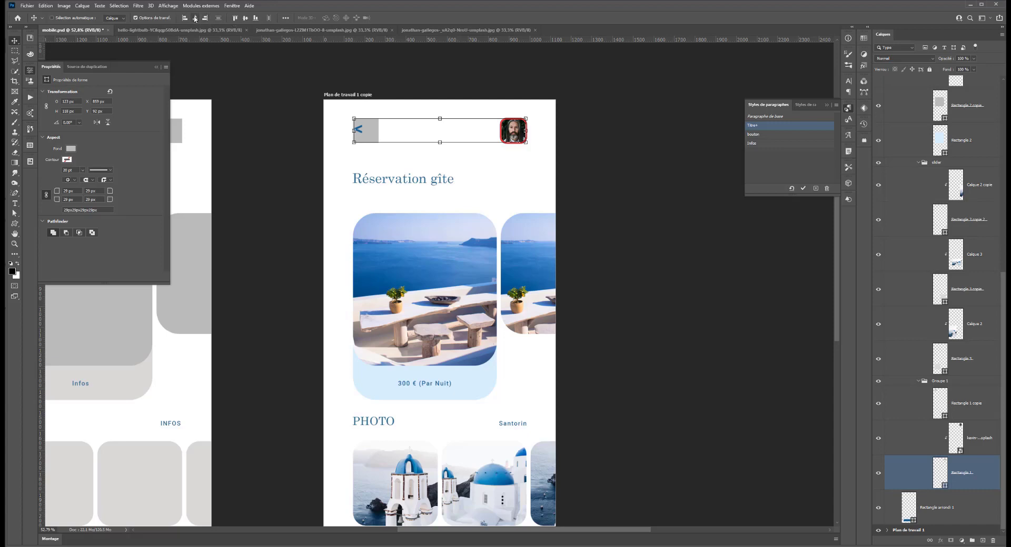
{"action": "left_click", "coordinate": [245, 18]}
Step: Delete the grey header square behind the < character, the Rectangle 1 copie layer
{"action": "left_click", "coordinate": [940, 475]}
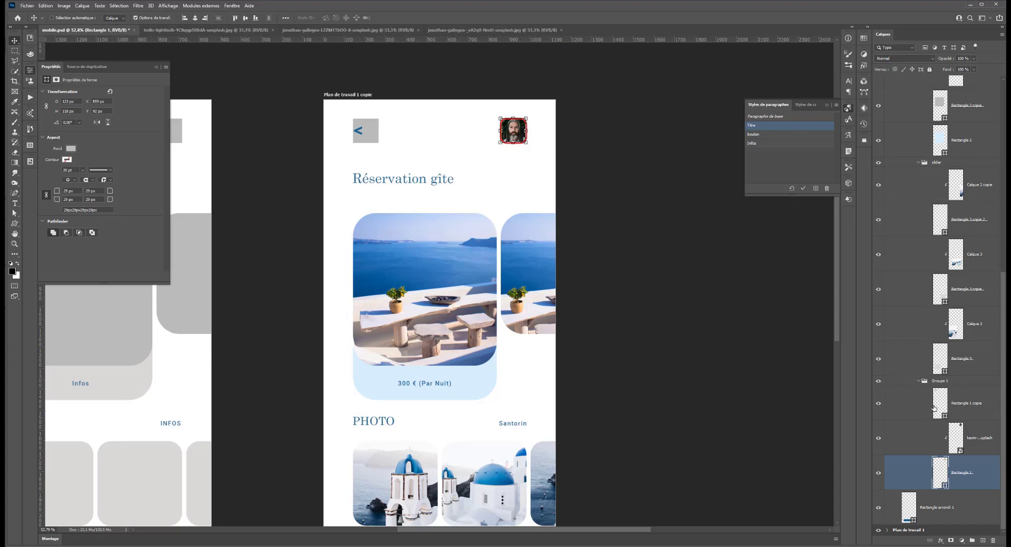
{"action": "left_click", "coordinate": [896, 396]}
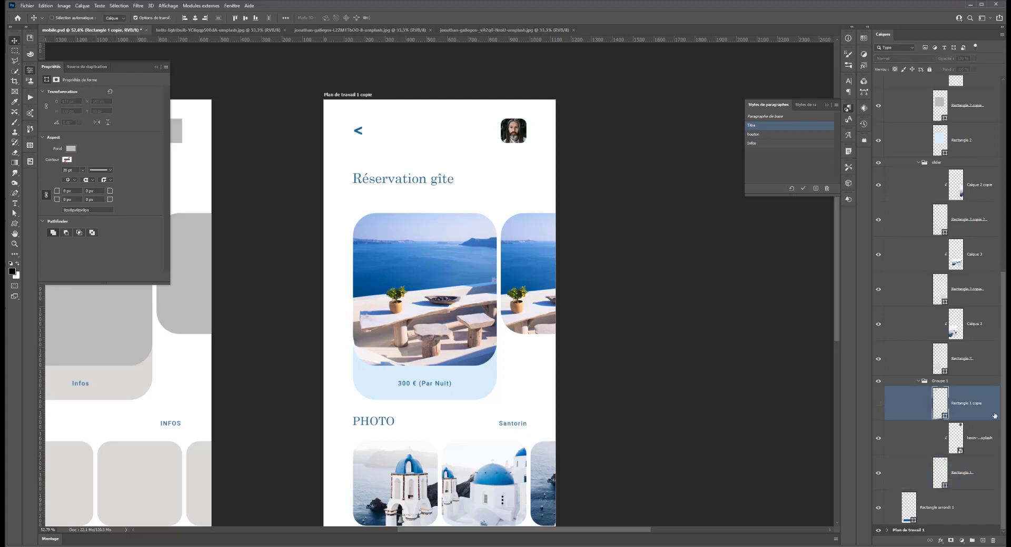
{"action": "key", "text": "Delete"}
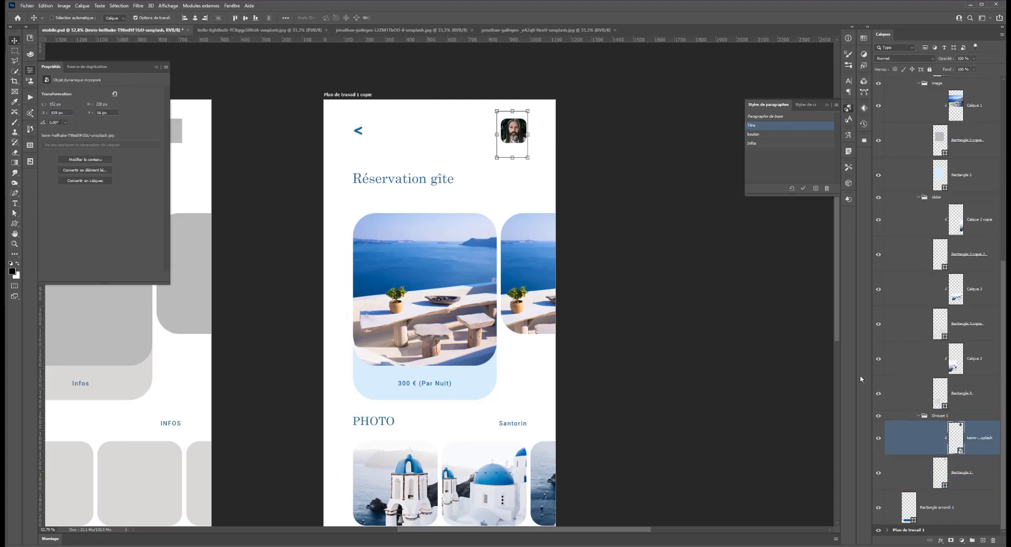
Step: Collapse the layers of the Plan de travail 1 copie artboard and rename the artboard as maquette
{"action": "scroll", "coordinate": [595, 366], "scroll_direction": "down", "scroll_amount": 2}
{"action": "scroll", "coordinate": [594, 366], "scroll_direction": "down", "scroll_amount": 1}
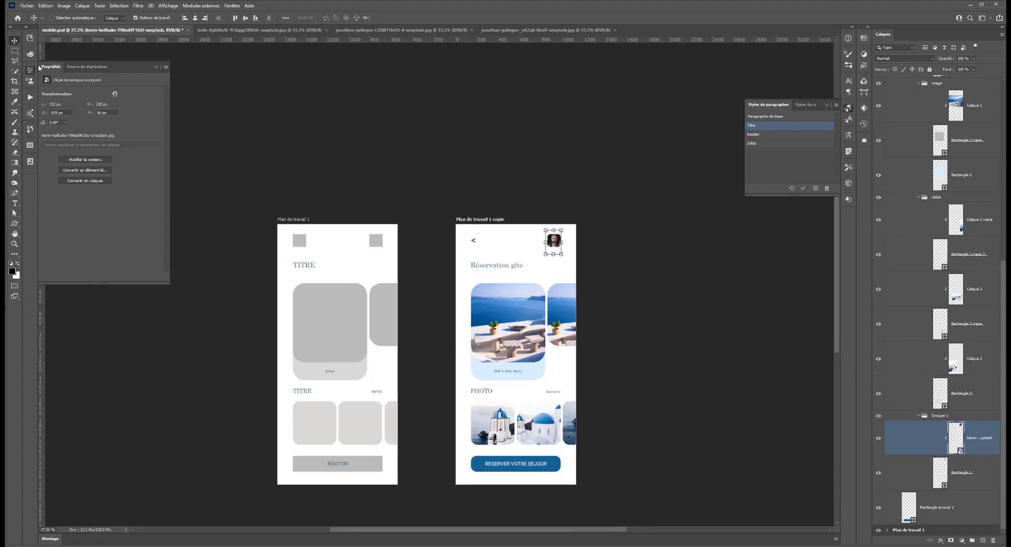
{"action": "left_click", "coordinate": [14, 50]}
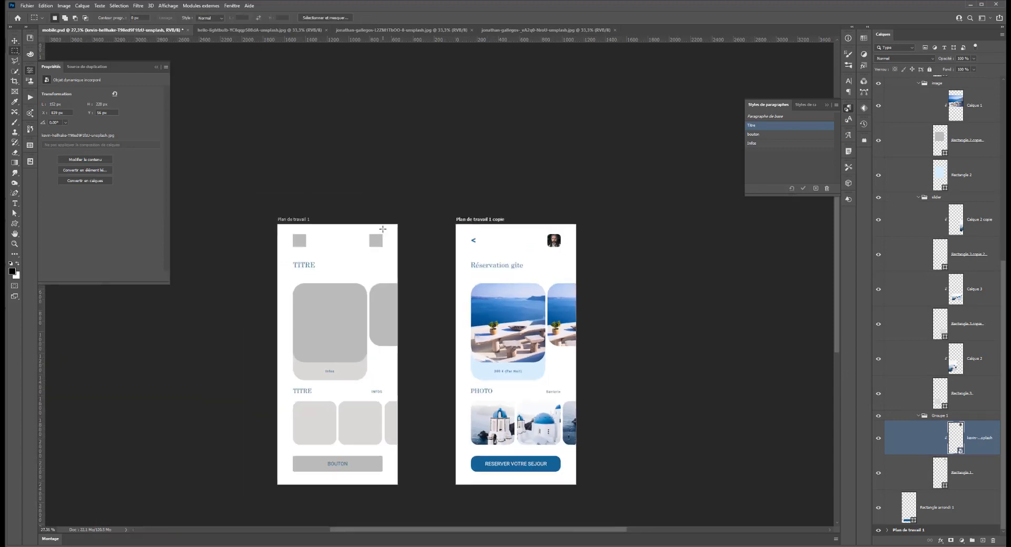
{"action": "scroll", "coordinate": [883, 212], "scroll_direction": "up", "scroll_amount": 10}
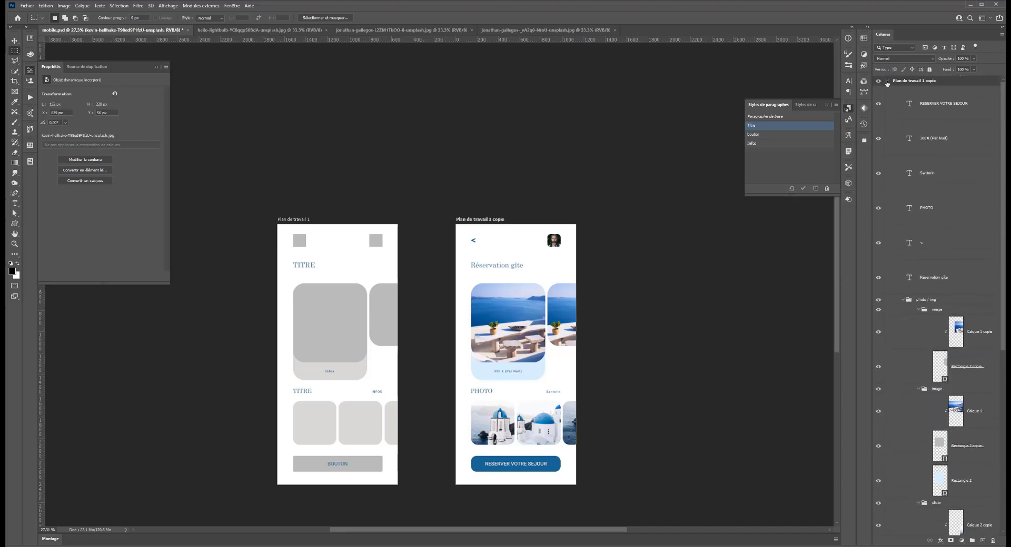
{"action": "left_click", "coordinate": [887, 82]}
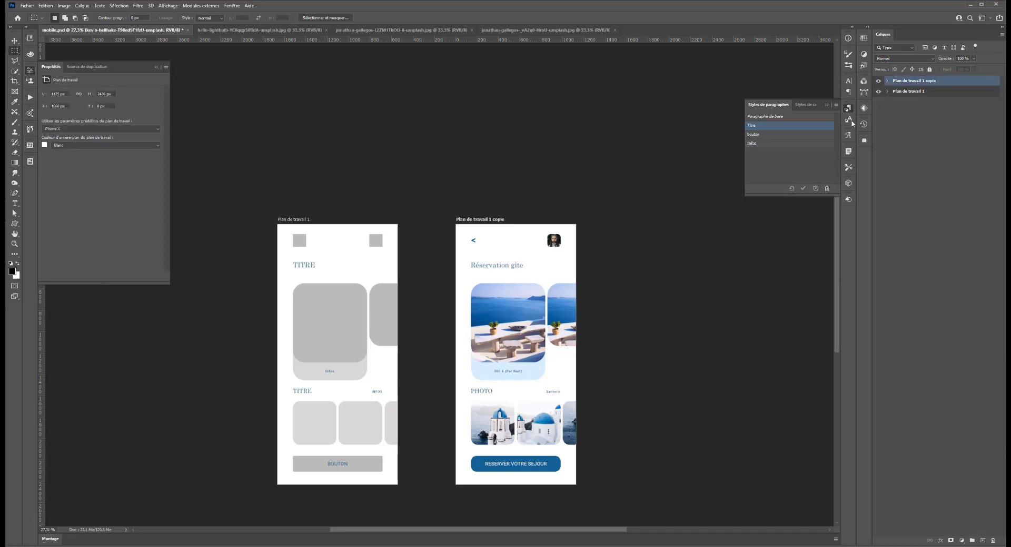
{"action": "double_click", "coordinate": [911, 81]}
{"action": "type", "text": "maquette"}
{"action": "key", "text": "Return"}
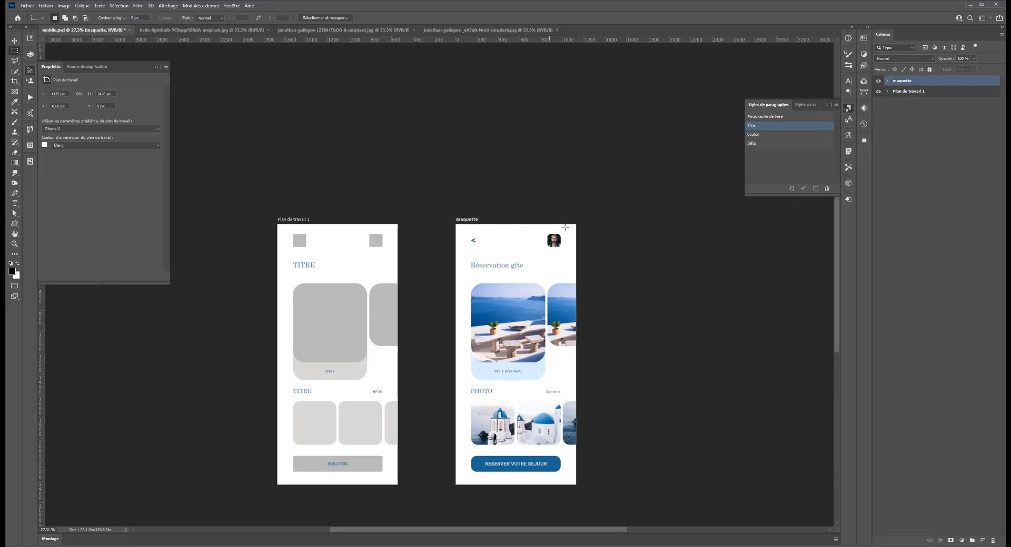
Step: Draw a rectangle shape about 1086 by 2384 px covering nearly the whole maquette artboard
{"action": "left_click", "coordinate": [14, 223]}
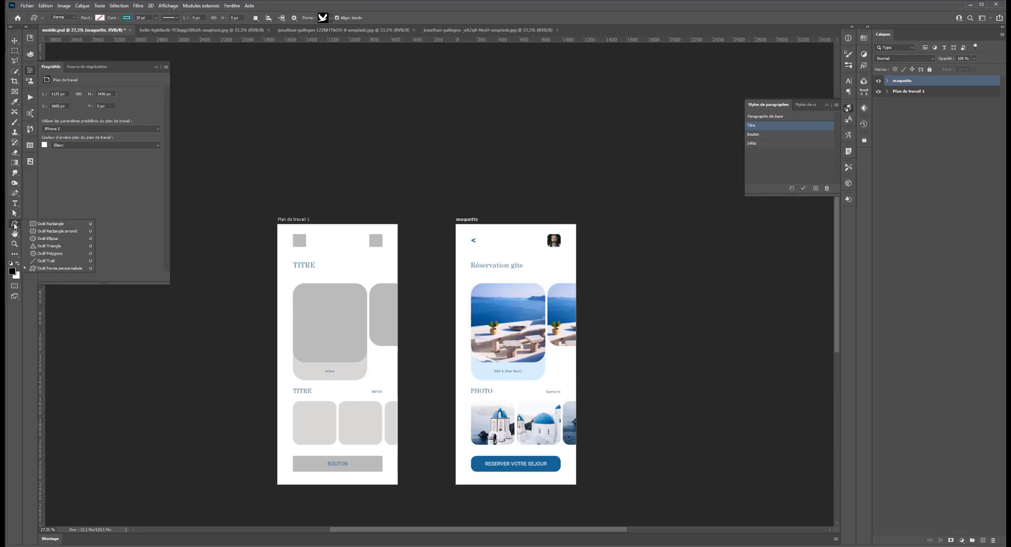
{"action": "left_click", "coordinate": [49, 224]}
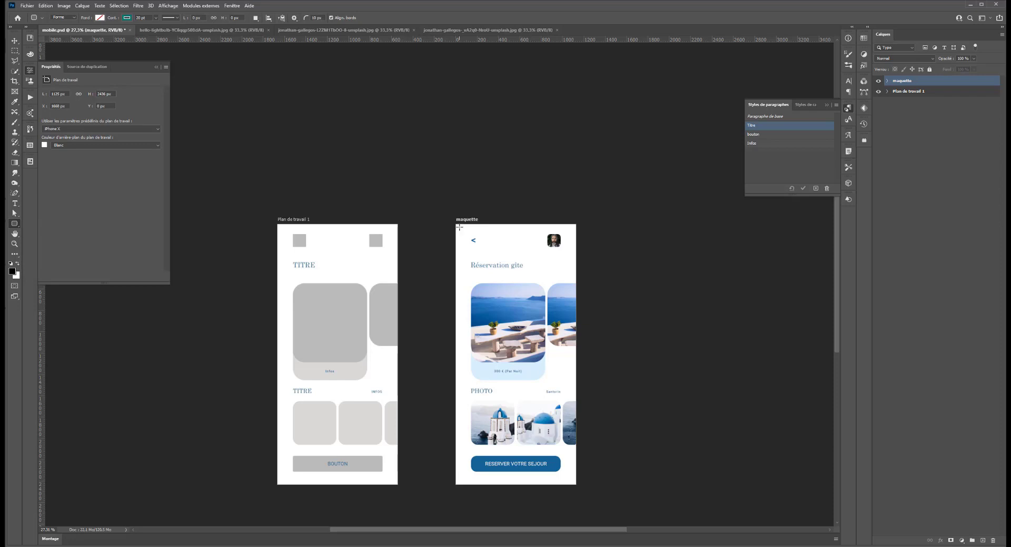
{"action": "mouse_move", "coordinate": [458, 227]}
{"action": "left_mouse_down"}
{"action": "mouse_move", "coordinate": [537, 320]}
{"action": "mouse_move", "coordinate": [574, 482]}
{"action": "left_mouse_up"}
{"action": "scroll", "coordinate": [510, 376], "scroll_direction": "up", "scroll_amount": 3}
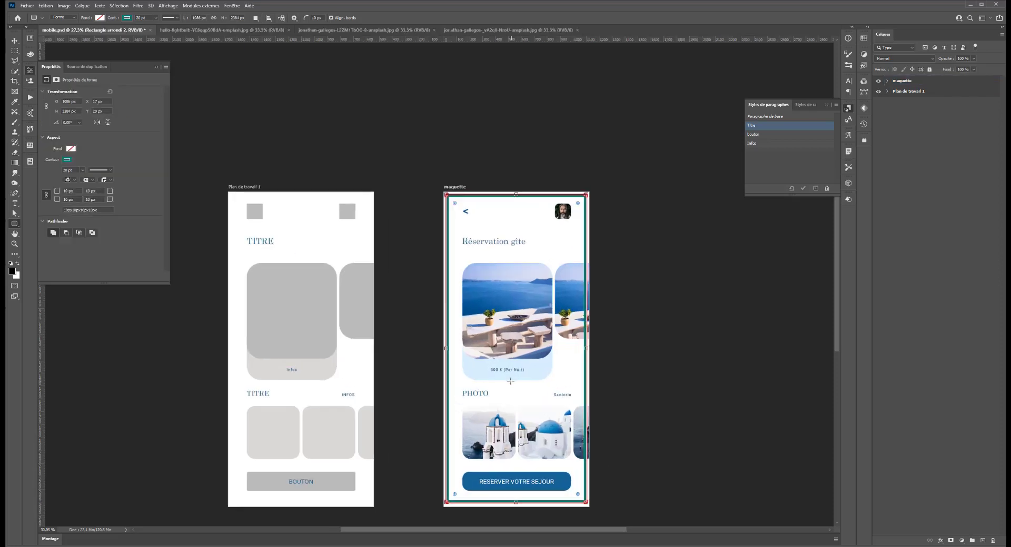
Step: Remove the new rectangle's stroke and fill it with the recently used light blue
{"action": "left_click", "coordinate": [66, 160]}
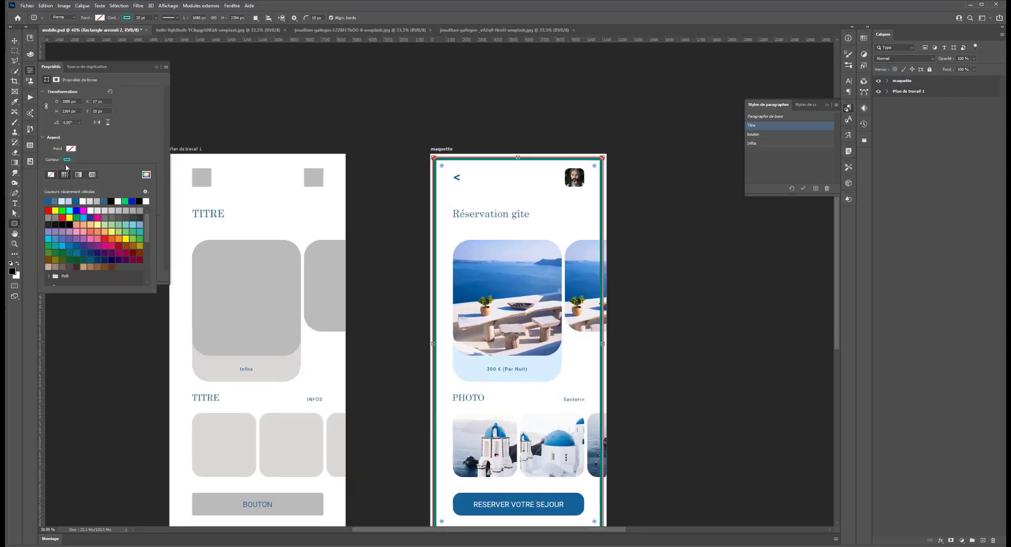
{"action": "left_click", "coordinate": [52, 175]}
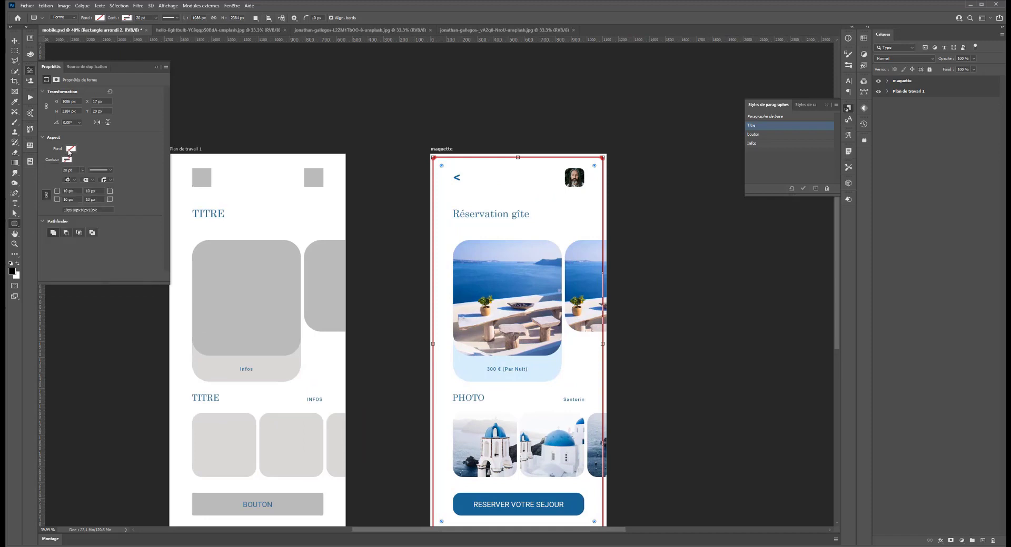
{"action": "left_click", "coordinate": [62, 190]}
Step: Centre the light blue rectangle horizontally and vertically on the maquette artboard
{"action": "left_click", "coordinate": [15, 40]}
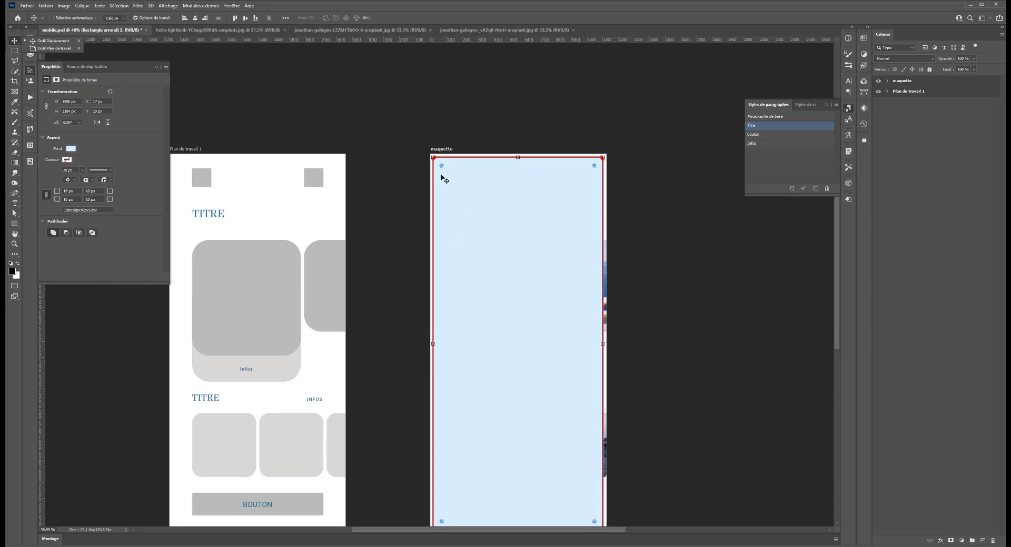
{"action": "left_click", "coordinate": [197, 19]}
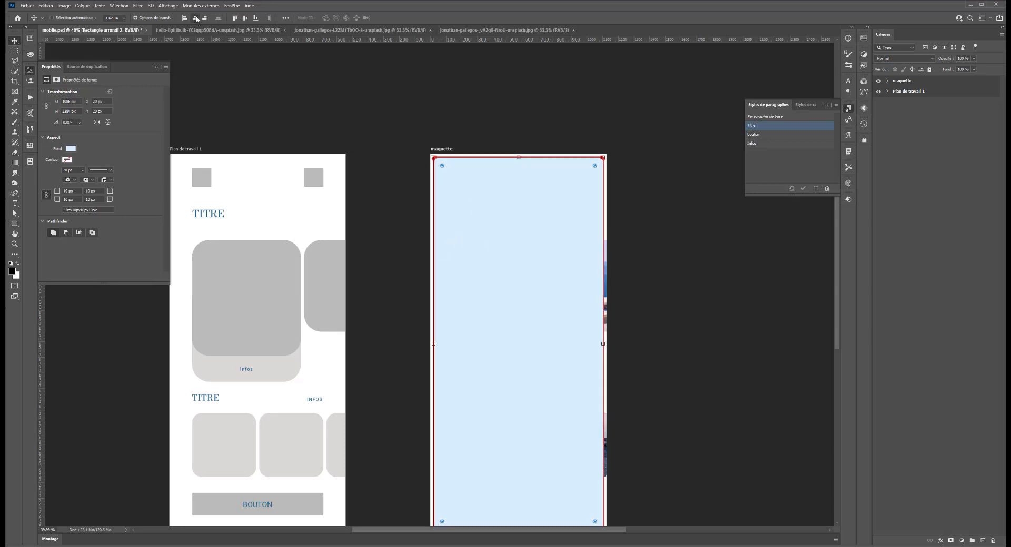
{"action": "left_click", "coordinate": [245, 18]}
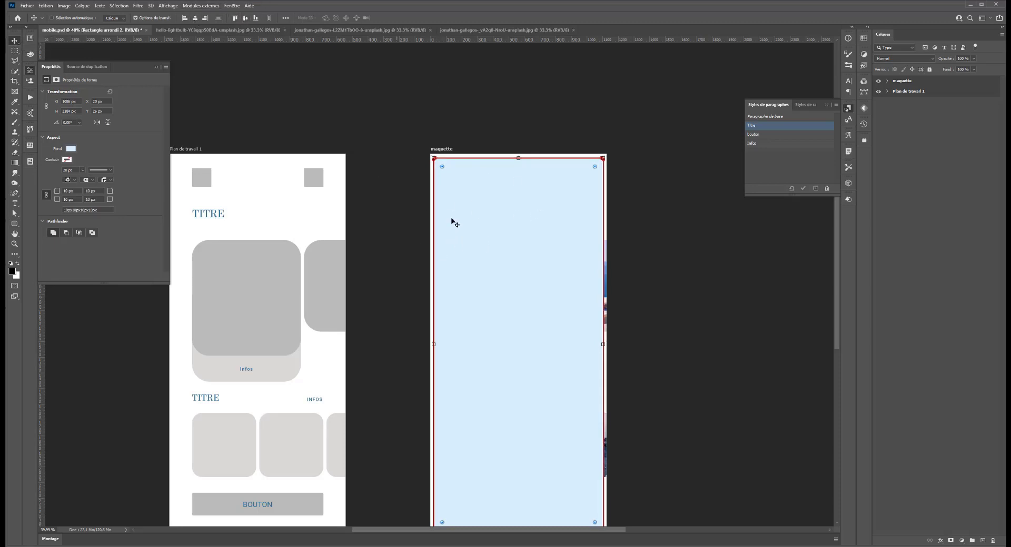
{"action": "scroll", "coordinate": [553, 231], "scroll_direction": "down", "scroll_amount": 2}
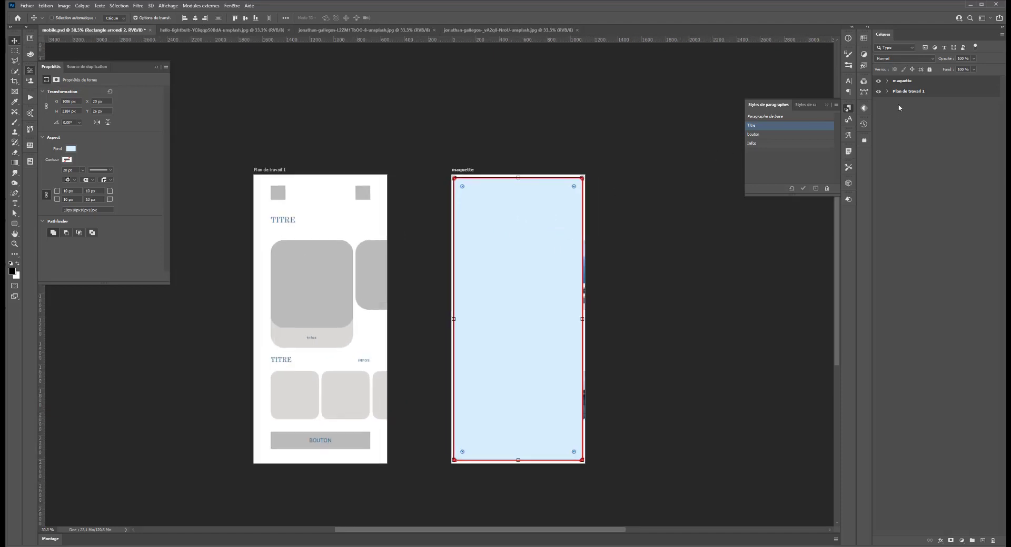
Step: Group the maquette artboard's text layers from RESERVER VOTRE SEJOUR to Réservation gîte and name the group texte
{"action": "left_click", "coordinate": [887, 80]}
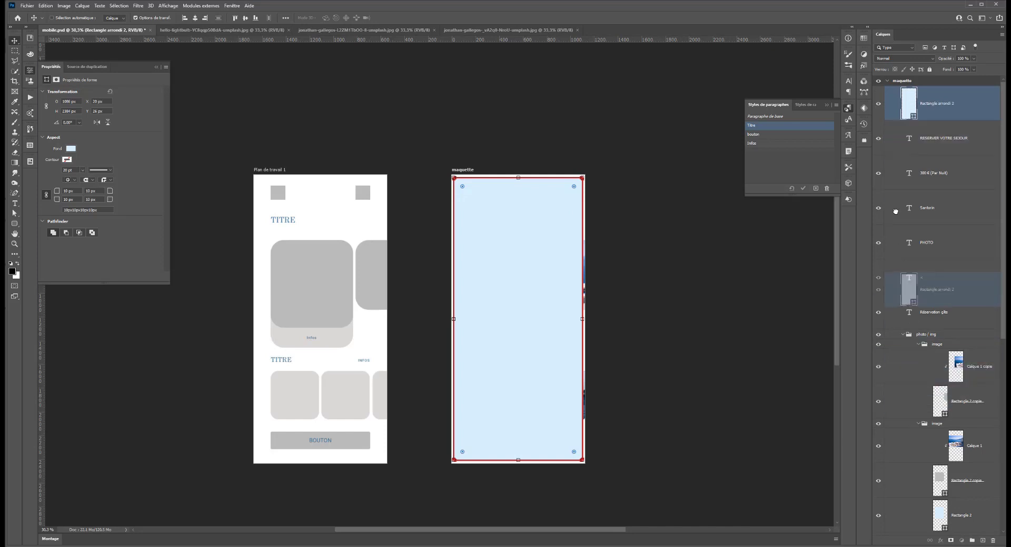
{"action": "left_click", "coordinate": [944, 138]}
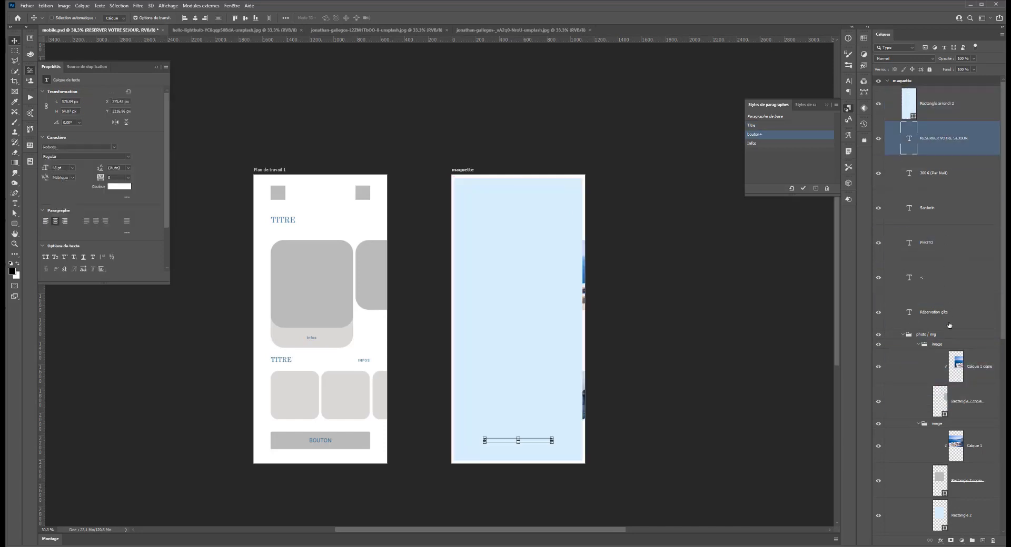
{"action": "left_click", "coordinate": [943, 319], "text": "shift"}
{"action": "key", "text": "ctrl+g"}
{"action": "double_click", "coordinate": [929, 127]}
{"action": "type", "text": "texte"}
{"action": "key", "text": "Return"}
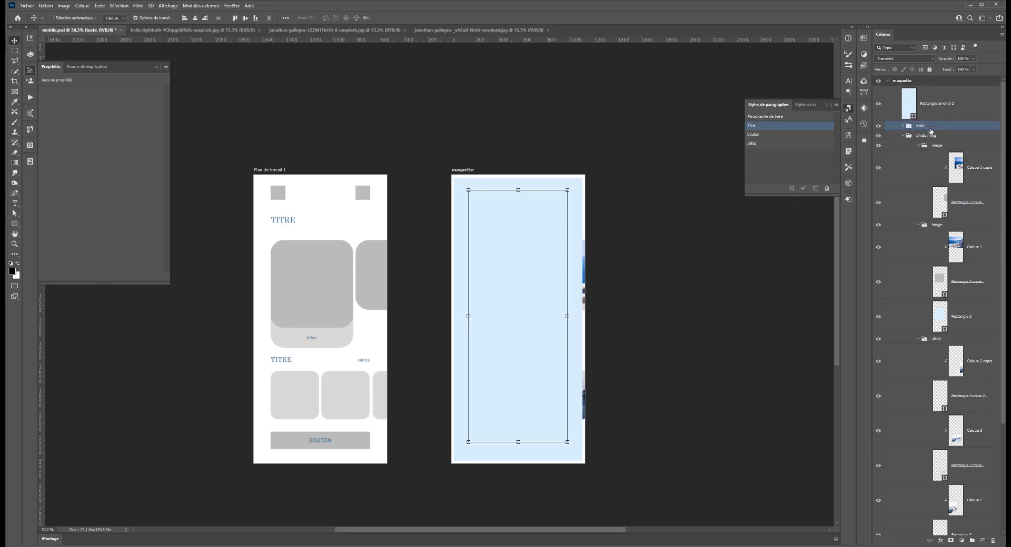
Step: Move the large light blue rectangle beneath all other maquette layers and change its fill to white
{"action": "left_click", "coordinate": [902, 136]}
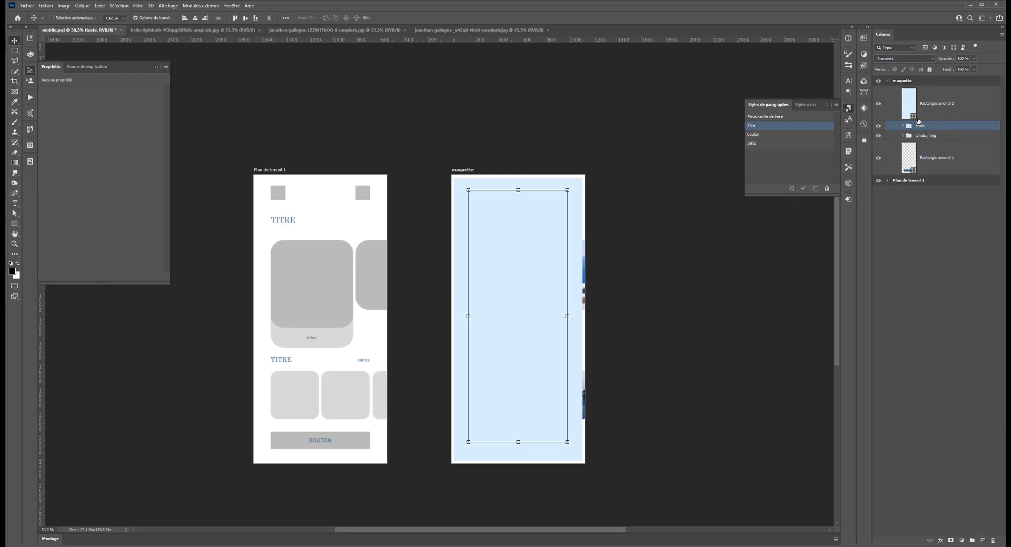
{"action": "left_click_drag", "start_coordinate": [920, 110], "coordinate": [927, 176]}
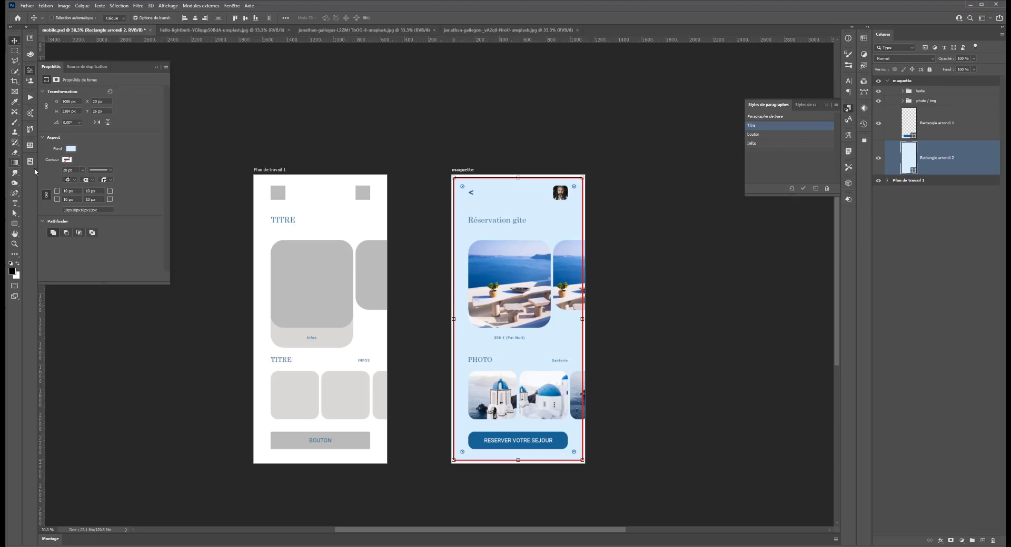
{"action": "left_click", "coordinate": [71, 149]}
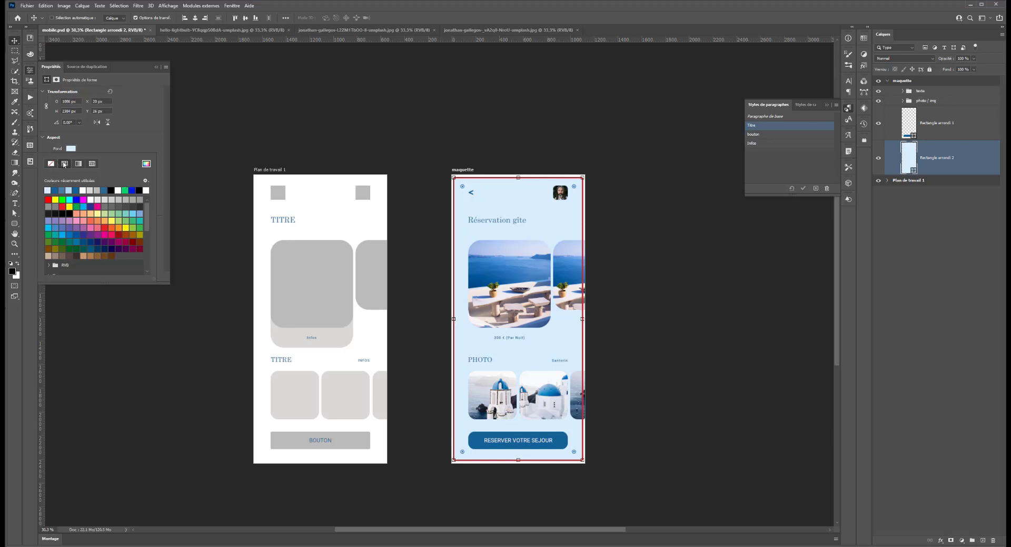
{"action": "left_click", "coordinate": [145, 191]}
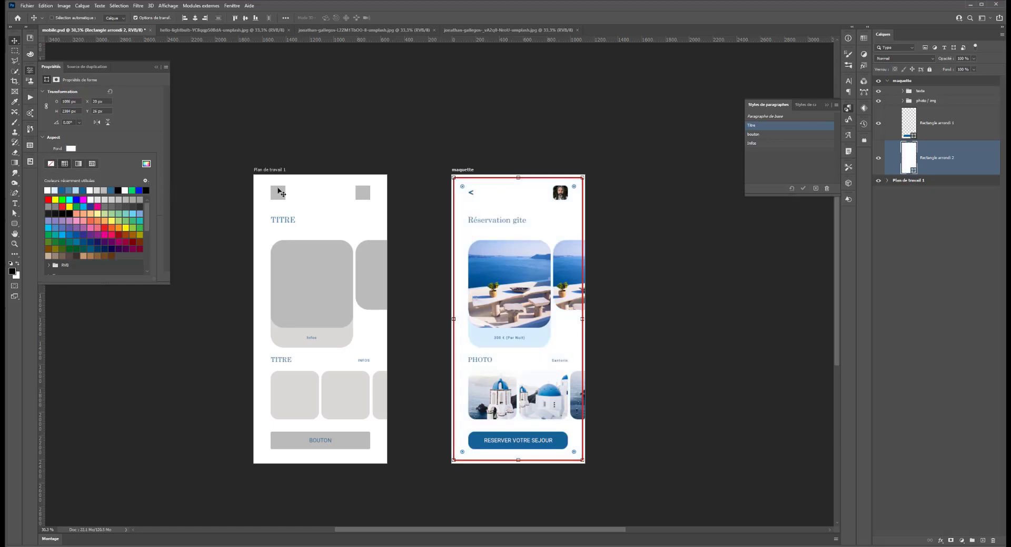
Step: Convert the texte group, photo / img group and button rectangle into one smart object, and clip it to the large white rectangle
{"action": "left_click", "coordinate": [945, 128]}
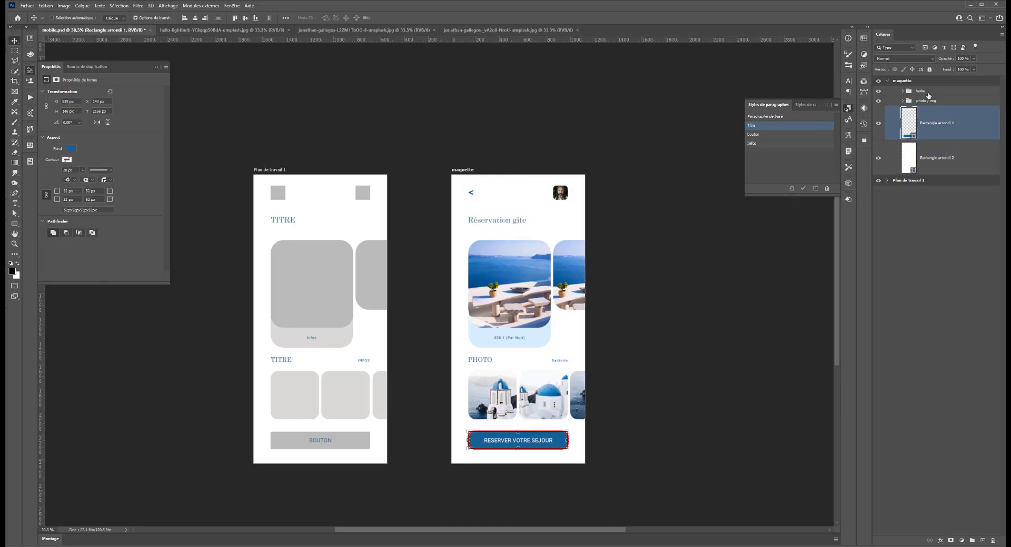
{"action": "left_click", "coordinate": [927, 94], "text": "shift"}
{"action": "right_click", "coordinate": [941, 101]}
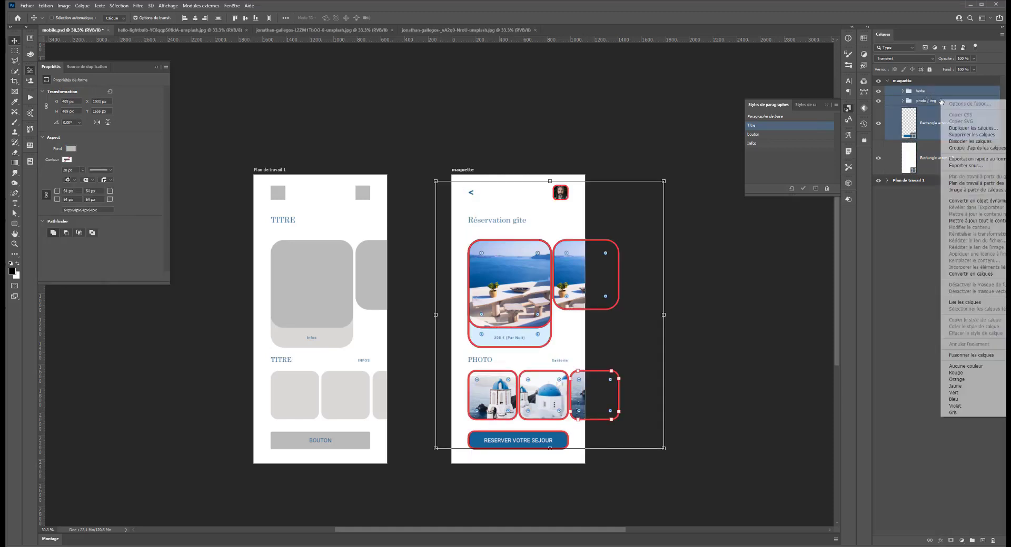
{"action": "left_click", "coordinate": [977, 204]}
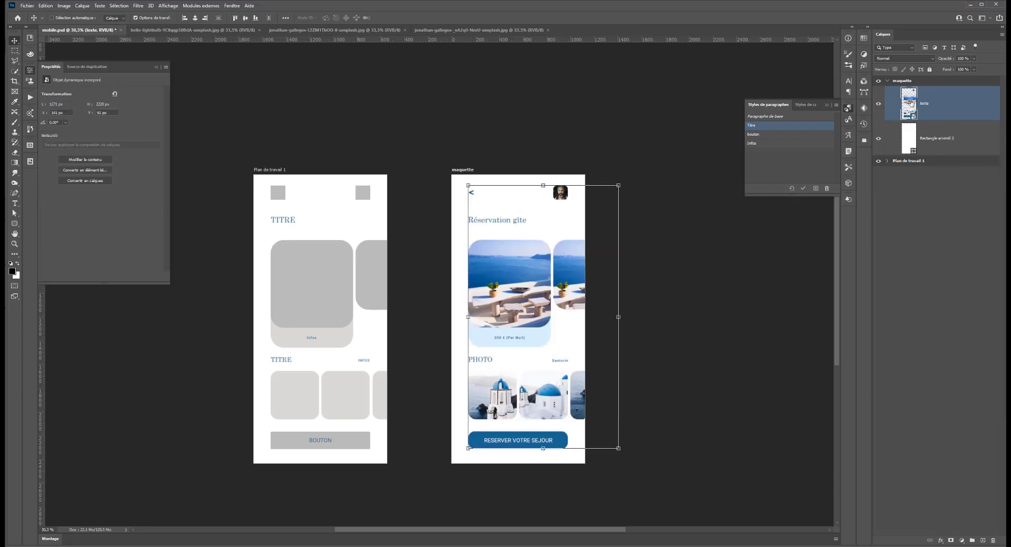
{"action": "left_click", "coordinate": [923, 124], "text": "alt"}
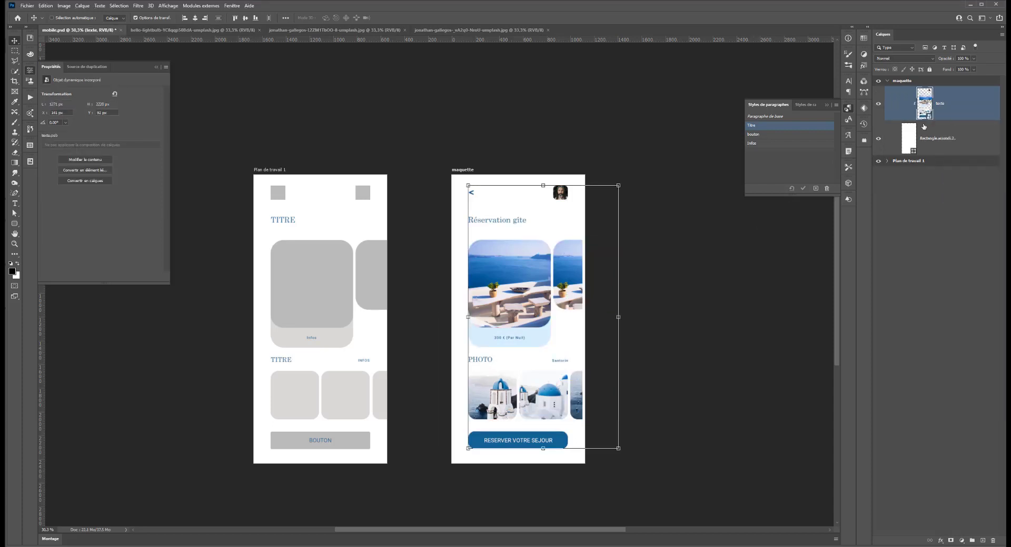
Step: Copy the maquette smart object together with its white rounded rectangle, and create a new 1920 × 1080 px document from the large web preset
{"action": "left_click", "coordinate": [916, 137]}
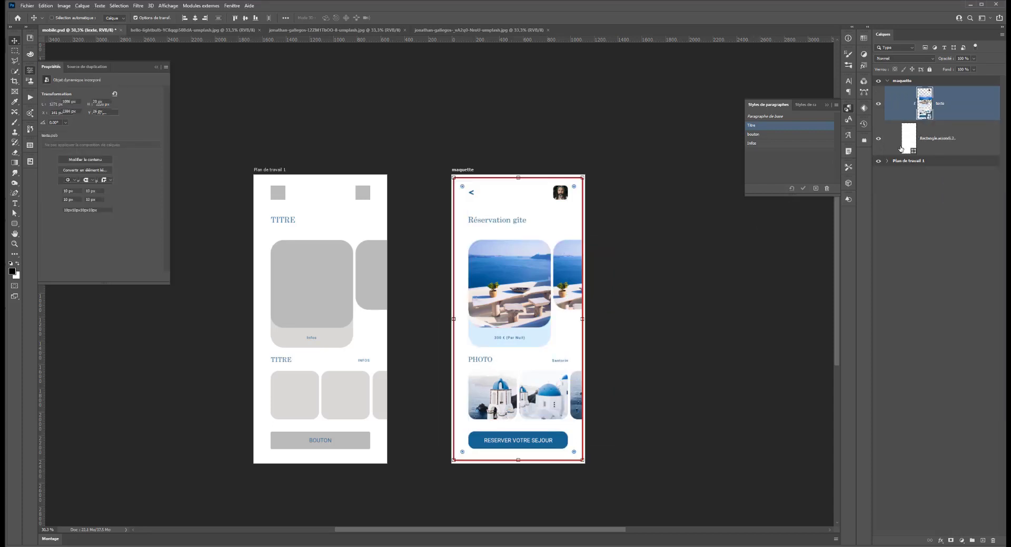
{"action": "left_click", "coordinate": [957, 112], "text": "shift"}
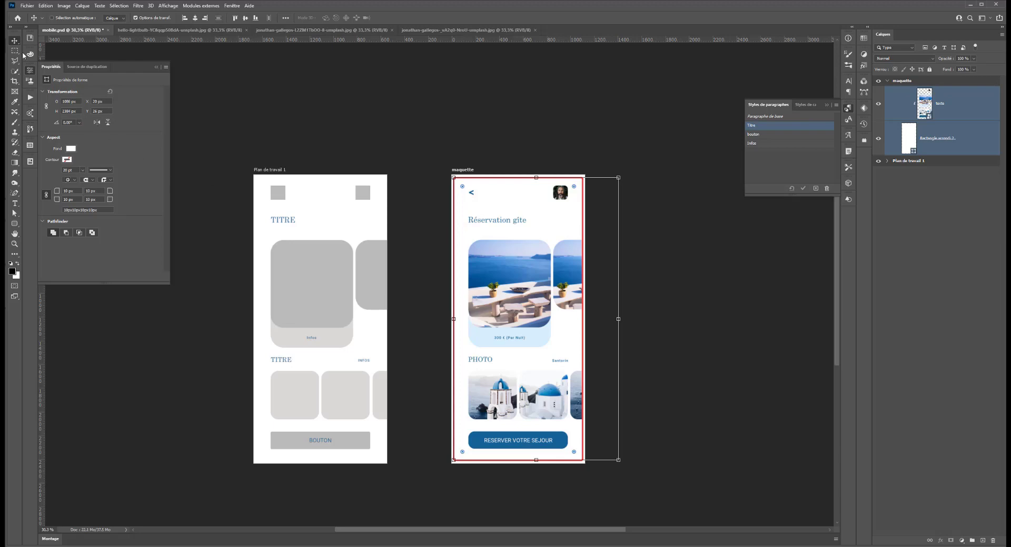
{"action": "left_click", "coordinate": [28, 6]}
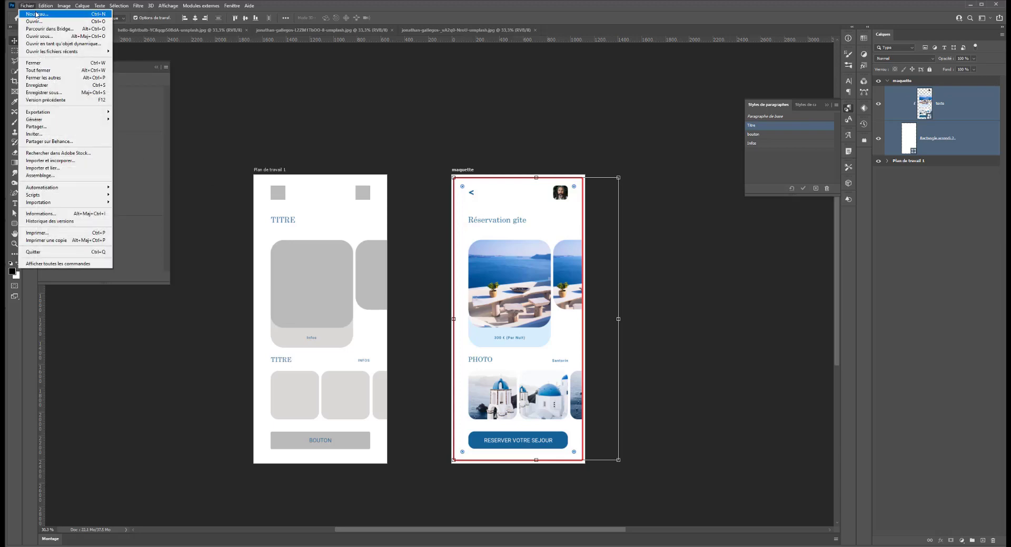
{"action": "left_click", "coordinate": [35, 15]}
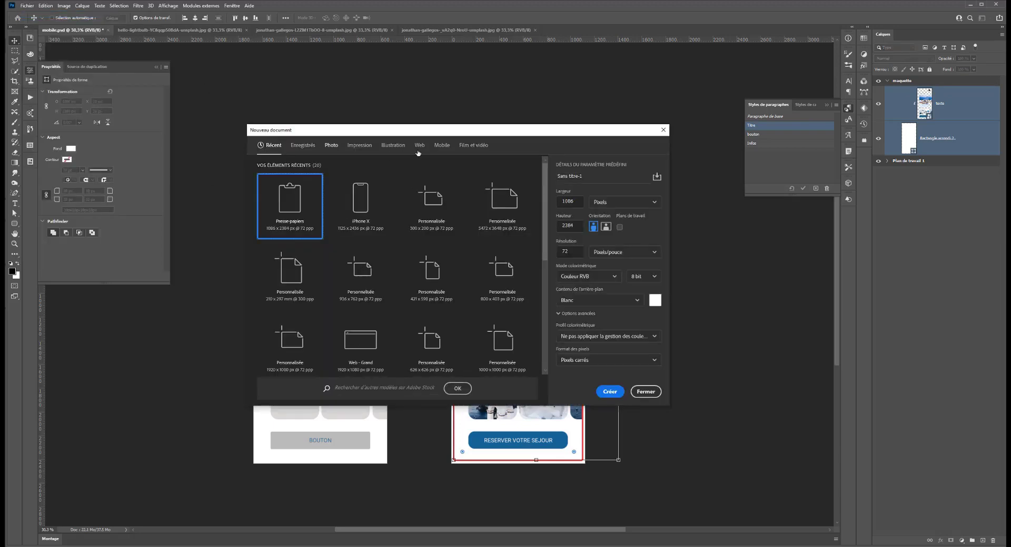
{"action": "left_click", "coordinate": [473, 145]}
{"action": "left_click", "coordinate": [393, 146]}
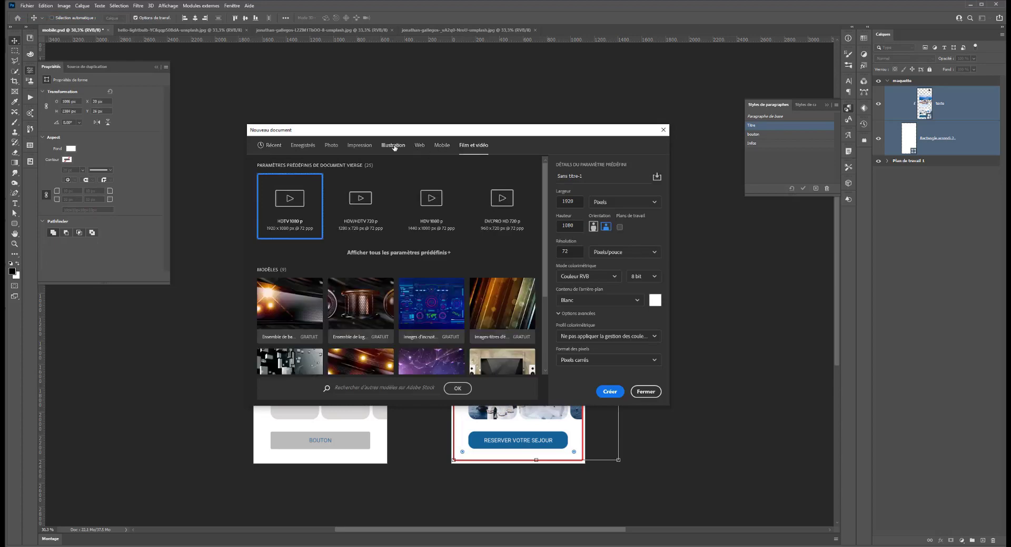
{"action": "left_click", "coordinate": [420, 146]}
{"action": "left_click", "coordinate": [361, 201]}
{"action": "double_click", "coordinate": [362, 202]}
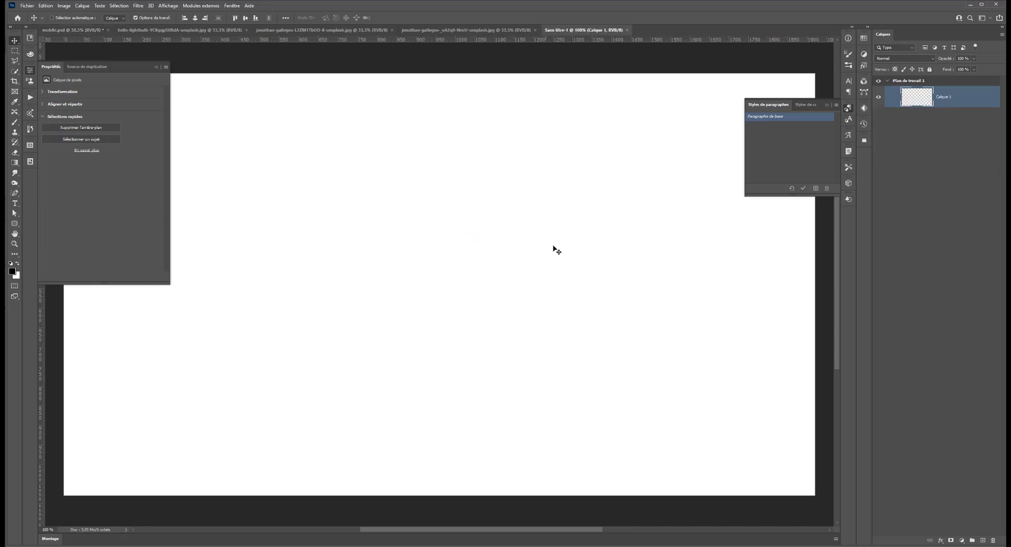
Step: Add a light blue (#49bdff) solid colour fill layer as the new document's background
{"action": "scroll", "coordinate": [627, 259], "scroll_direction": "down", "scroll_amount": 2}
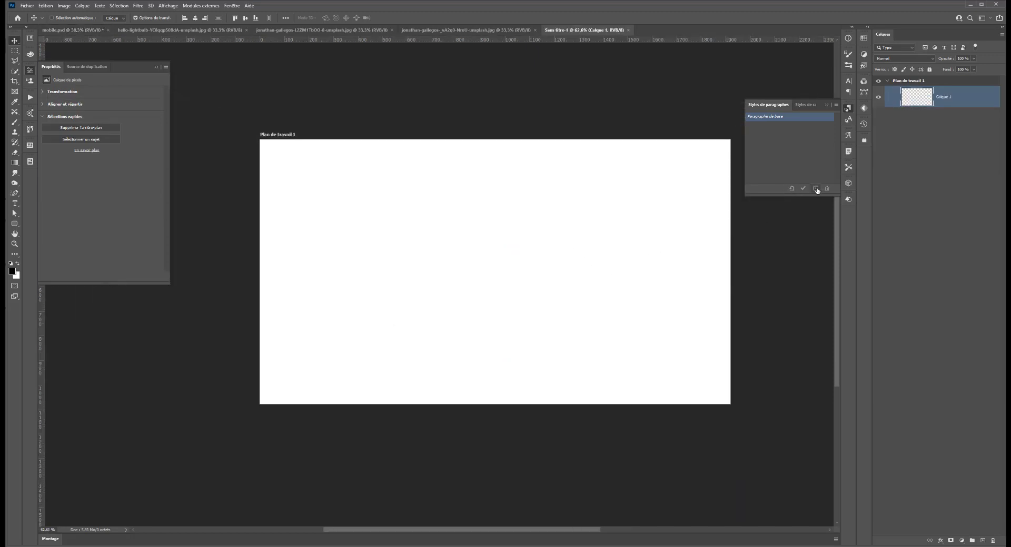
{"action": "left_click", "coordinate": [847, 107]}
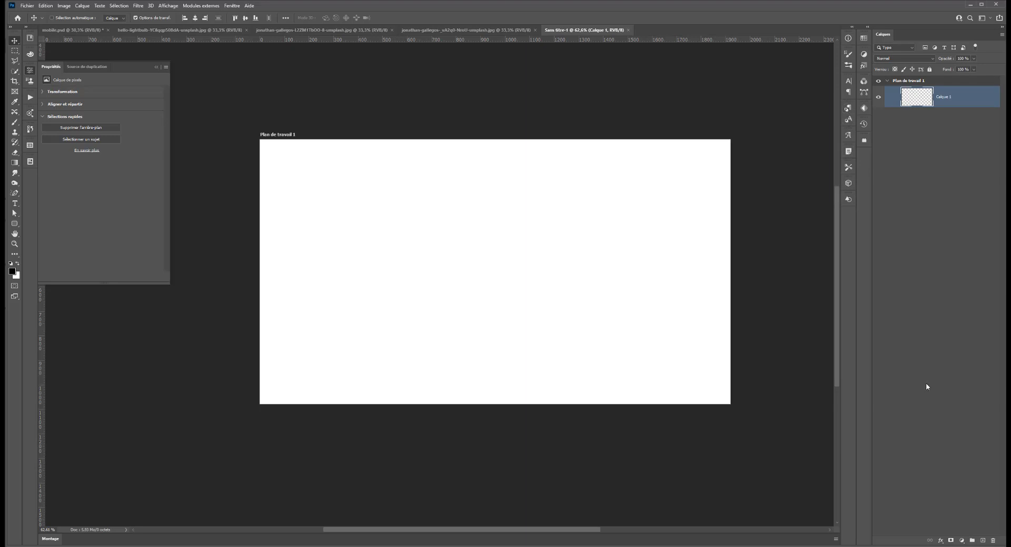
{"action": "left_click", "coordinate": [962, 542]}
{"action": "left_click", "coordinate": [973, 406]}
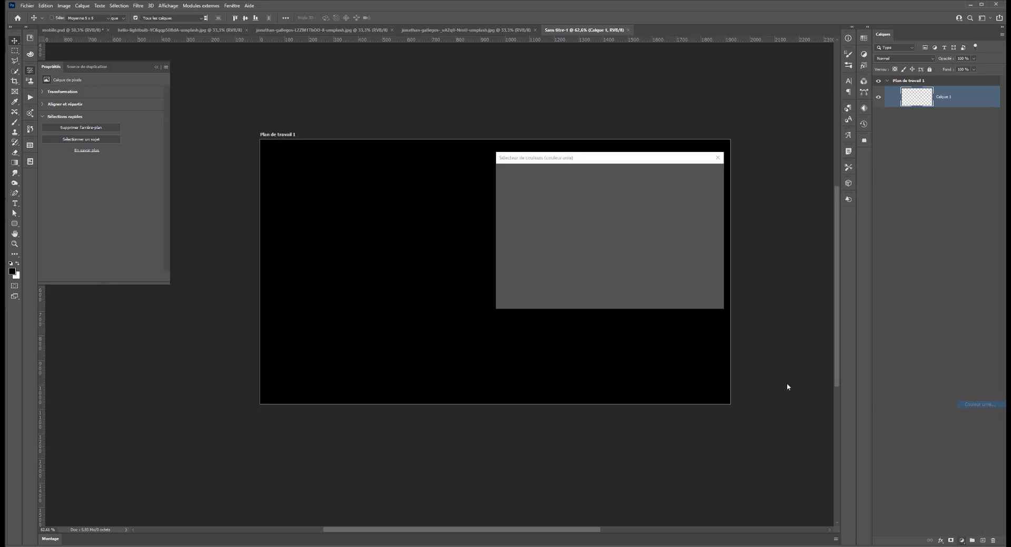
{"action": "left_click_drag", "start_coordinate": [611, 224], "coordinate": [610, 220]}
{"action": "left_click_drag", "start_coordinate": [591, 194], "coordinate": [571, 176]}
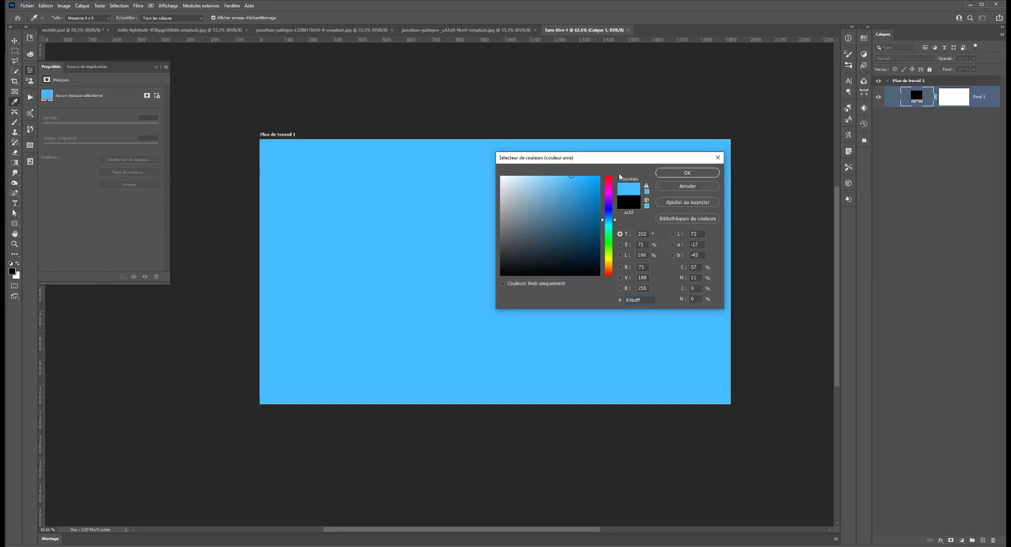
{"action": "left_click", "coordinate": [687, 172]}
Step: Paste the copied mockup layers, scale the screen to about 398 px wide and rotate it about 14° counter-clockwise on the blue background
{"action": "key", "text": "v"}
{"action": "key", "text": "ctrl+v"}
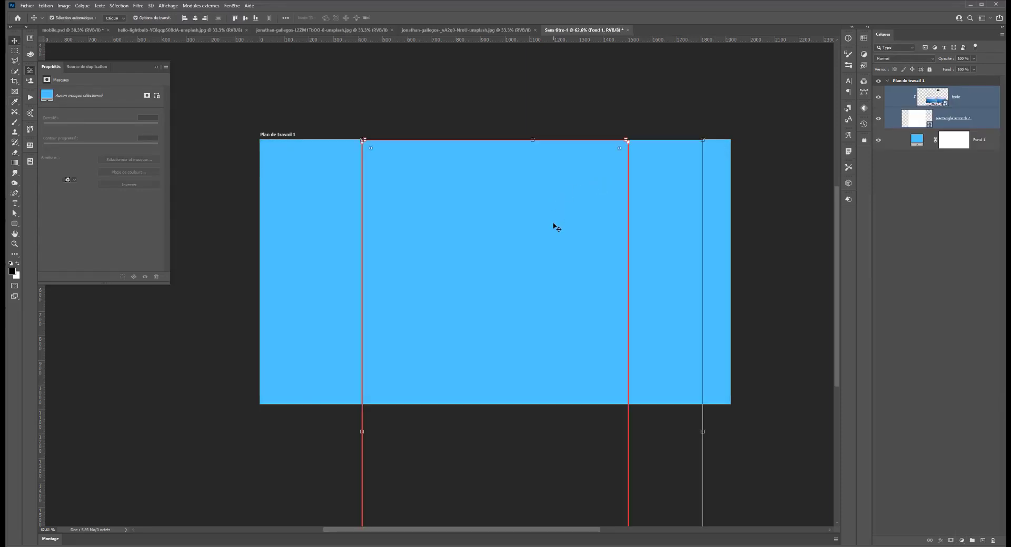
{"action": "left_click_drag", "start_coordinate": [362, 140], "coordinate": [453, 296]}
{"action": "left_click_drag", "start_coordinate": [485, 327], "coordinate": [447, 189]}
{"action": "left_click_drag", "start_coordinate": [417, 160], "coordinate": [405, 196]}
{"action": "left_click_drag", "start_coordinate": [481, 299], "coordinate": [473, 267]}
{"action": "key", "text": "Return"}
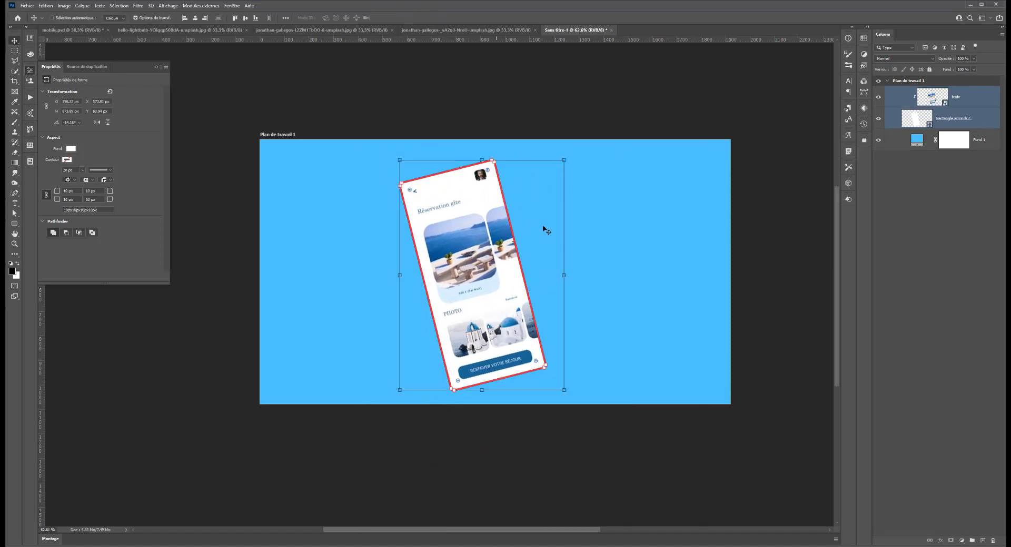
Step: Round all corners of the tilted white rectangle to about 48 px
{"action": "left_click", "coordinate": [913, 122]}
{"action": "left_click_drag", "start_coordinate": [487, 170], "coordinate": [483, 175]}
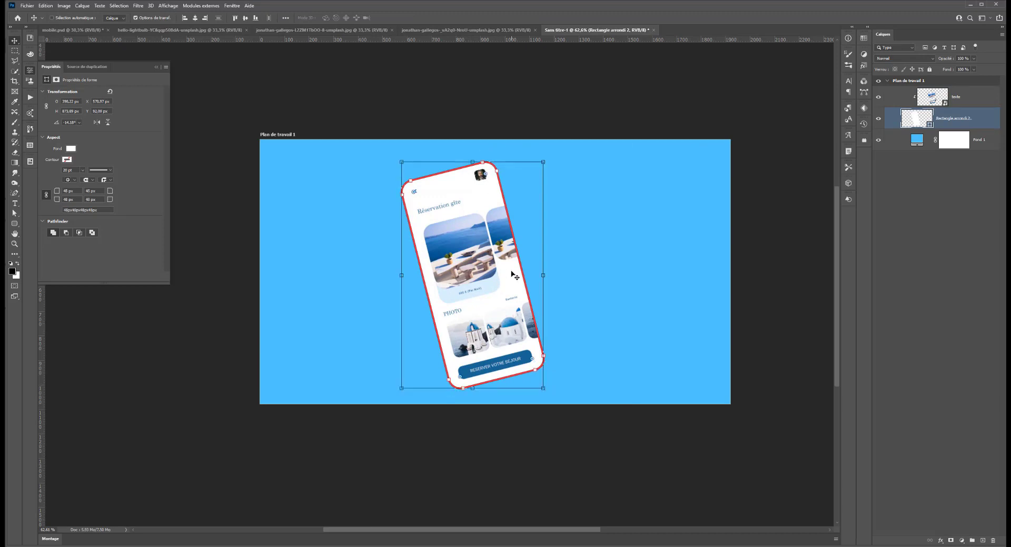
Step: Try to draw a circle with the Ellipse tool directly above the blue background layer
{"action": "left_click", "coordinate": [15, 50]}
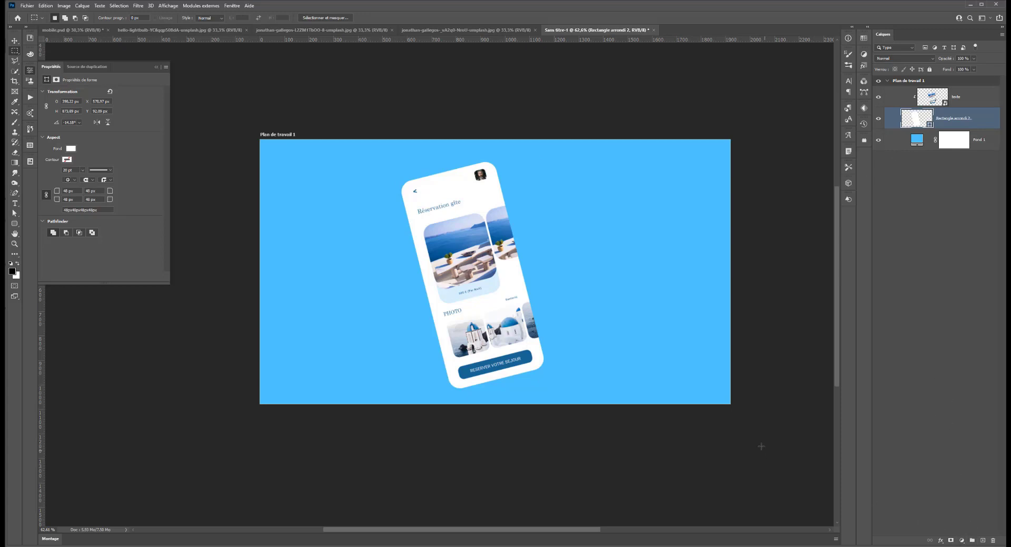
{"action": "left_click", "coordinate": [964, 147]}
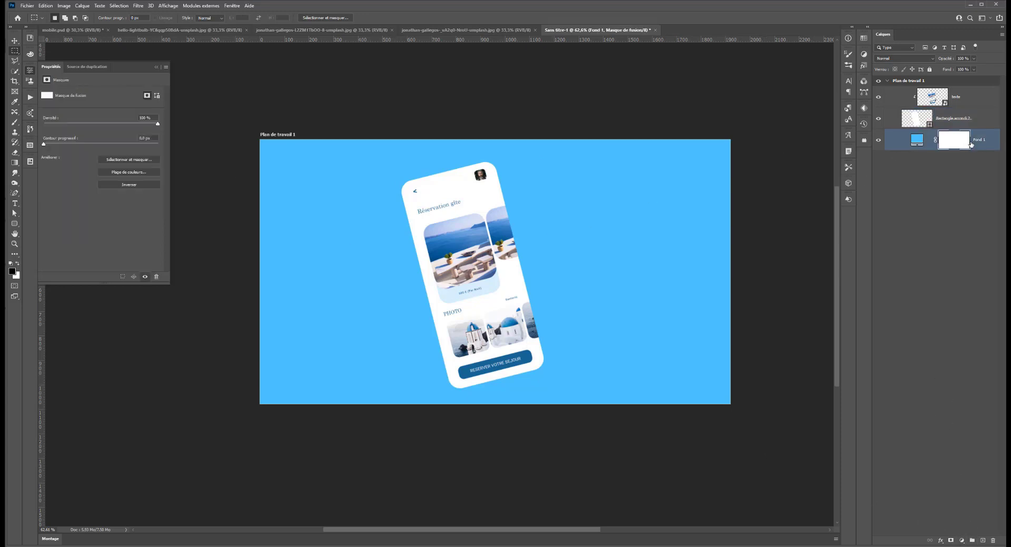
{"action": "left_click", "coordinate": [15, 223]}
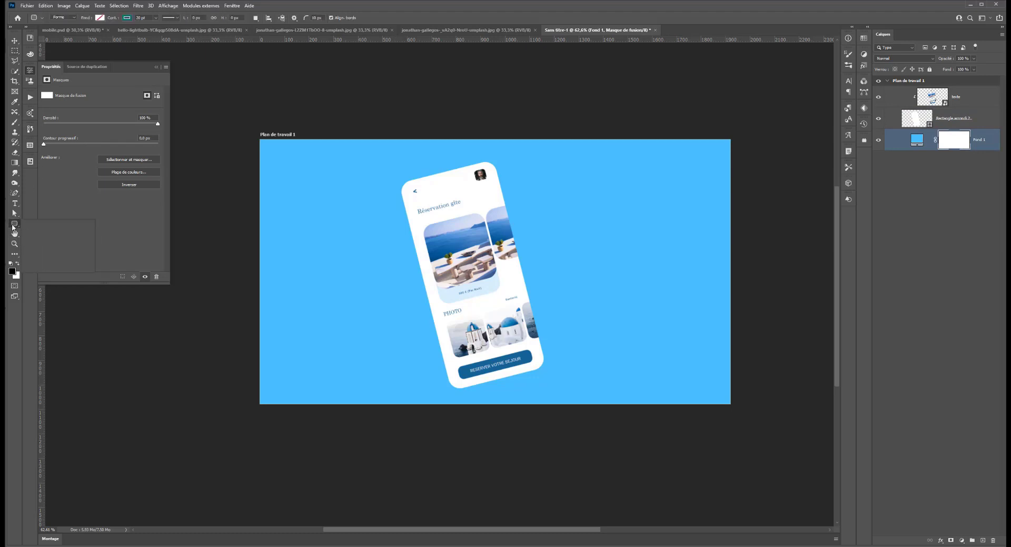
{"action": "left_click", "coordinate": [38, 239]}
{"action": "left_click_drag", "start_coordinate": [411, 318], "coordinate": [439, 289]}
{"action": "left_click_drag", "start_coordinate": [390, 333], "coordinate": [524, 211]}
{"action": "key", "text": "ctrl+z"}
{"action": "key", "text": "ctrl+z"}
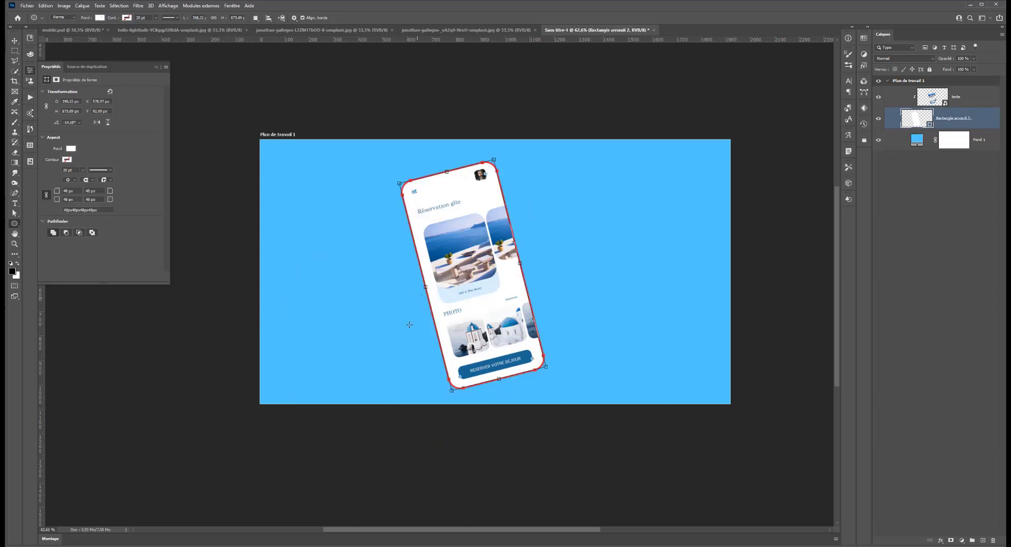
Step: Try to draw a circle about 673 px wide over the mockup and fill it with light blue
{"action": "left_click_drag", "start_coordinate": [397, 342], "coordinate": [562, 175]}
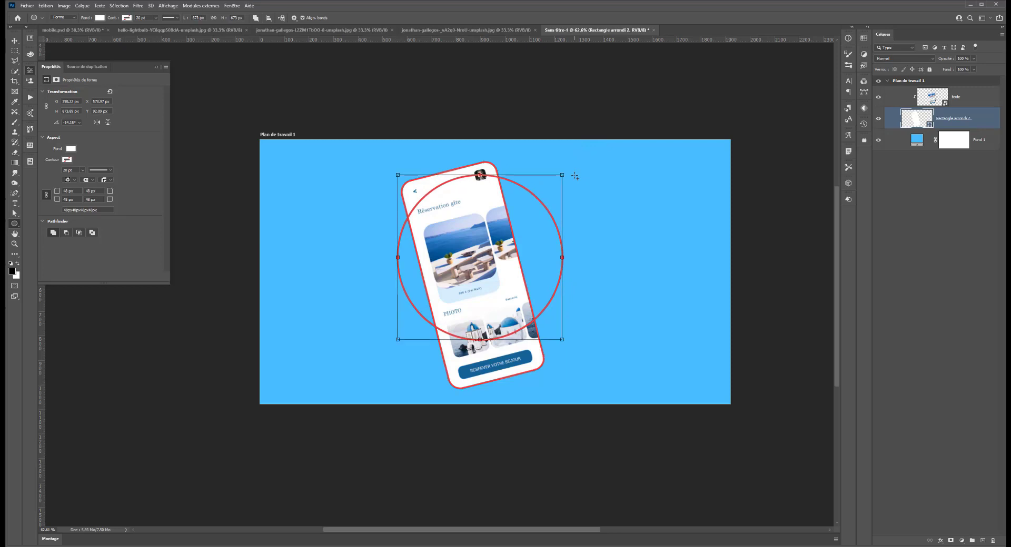
{"action": "left_click", "coordinate": [67, 159]}
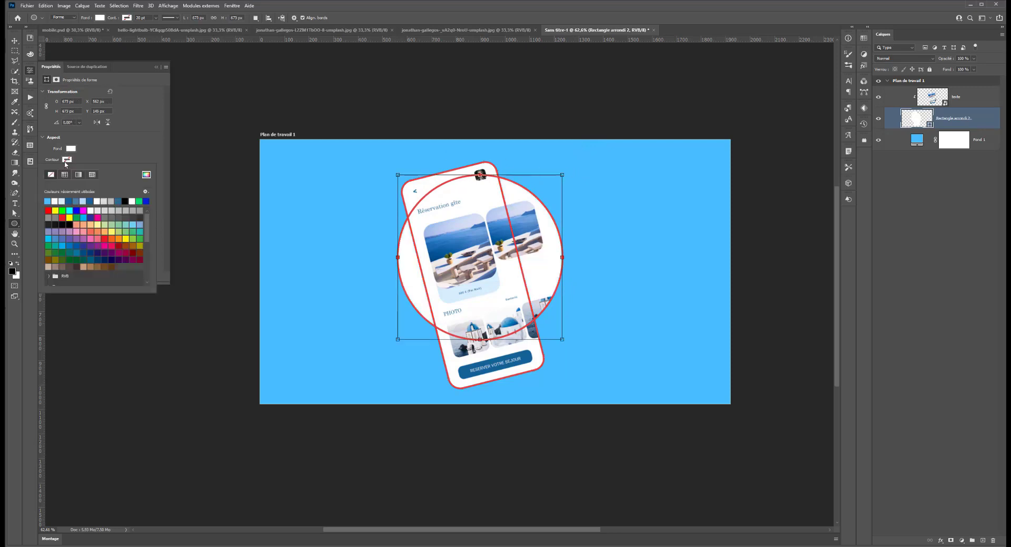
{"action": "left_click", "coordinate": [66, 160]}
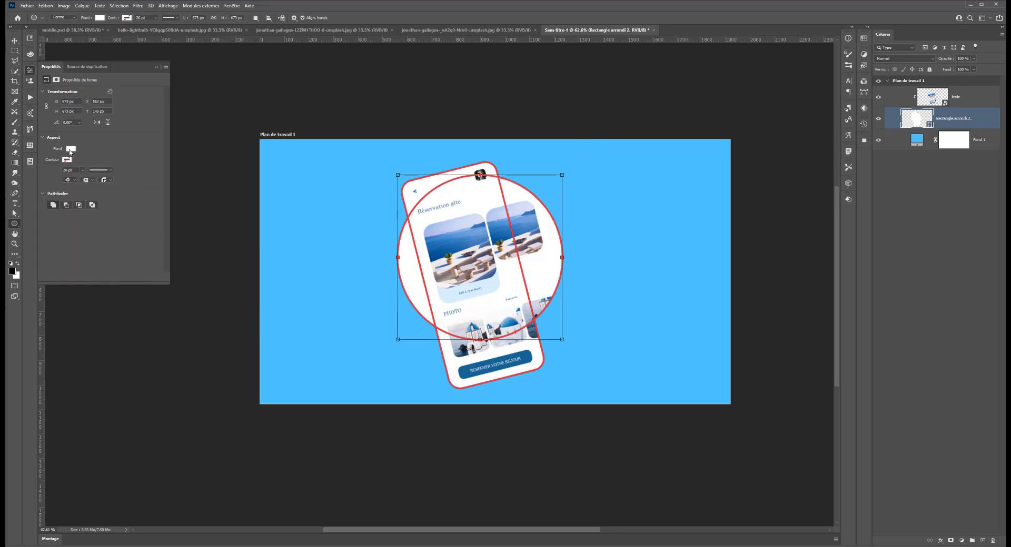
{"action": "left_click", "coordinate": [70, 150]}
{"action": "left_click", "coordinate": [48, 190]}
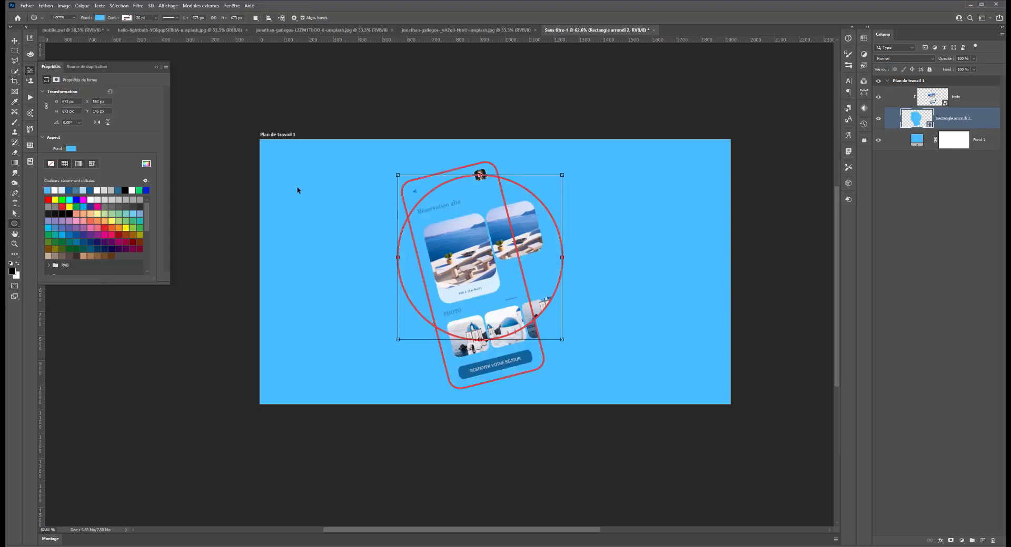
Step: Undo the light blue fill and the circle added to the white rectangle's shape layer
{"action": "left_click", "coordinate": [278, 181]}
{"action": "left_click", "coordinate": [281, 153]}
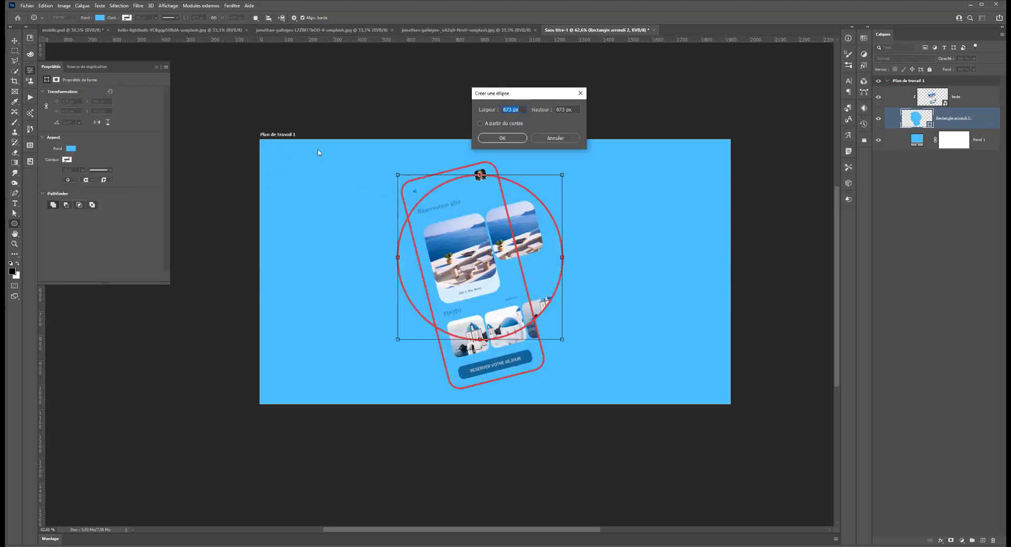
{"action": "left_click", "coordinate": [566, 141]}
{"action": "key", "text": "ctrl+z"}
{"action": "key", "text": "ctrl+z"}
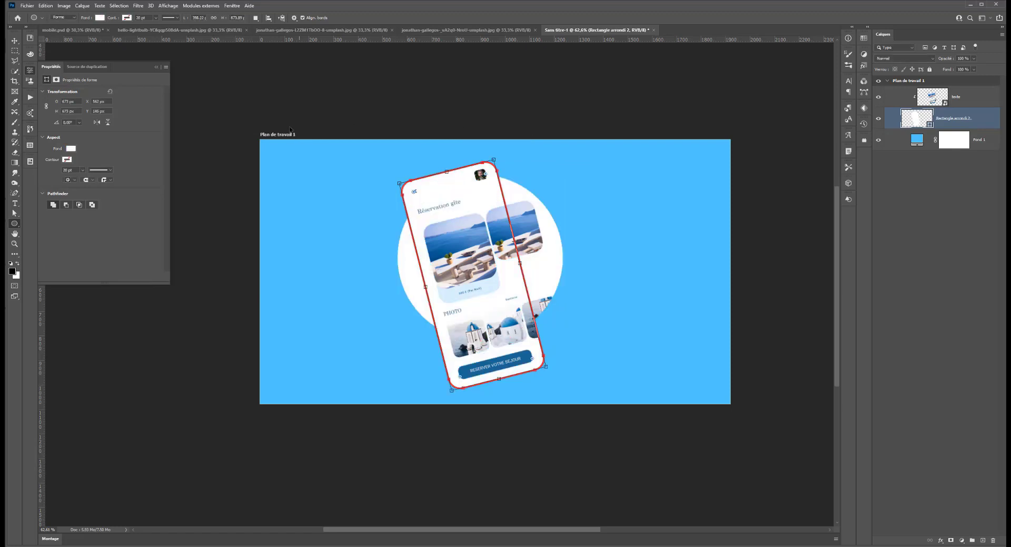
{"action": "key", "text": "ctrl+z"}
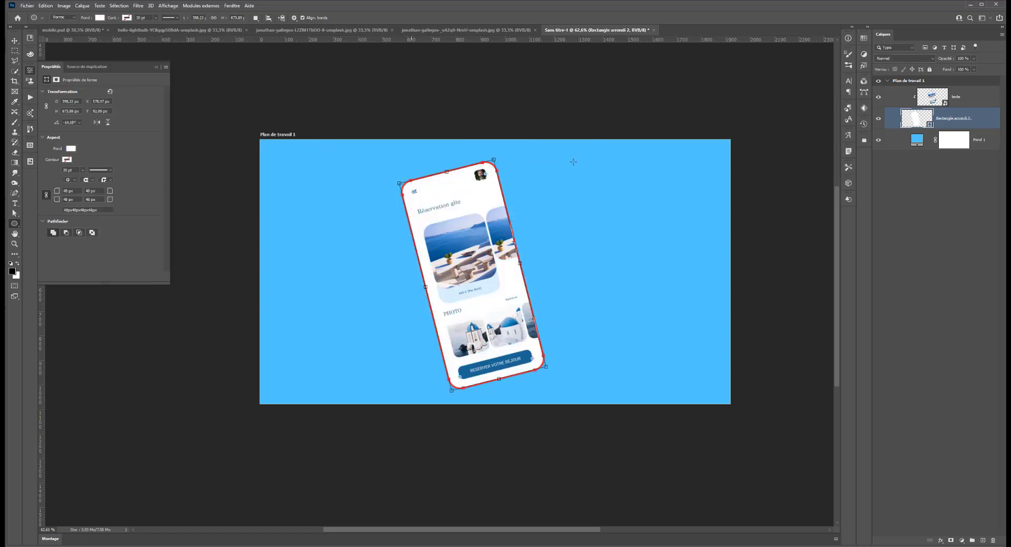
Step: Draw a circle about 820 px wide on its own layer just above the blue background and remove its outline
{"action": "left_click", "coordinate": [983, 144]}
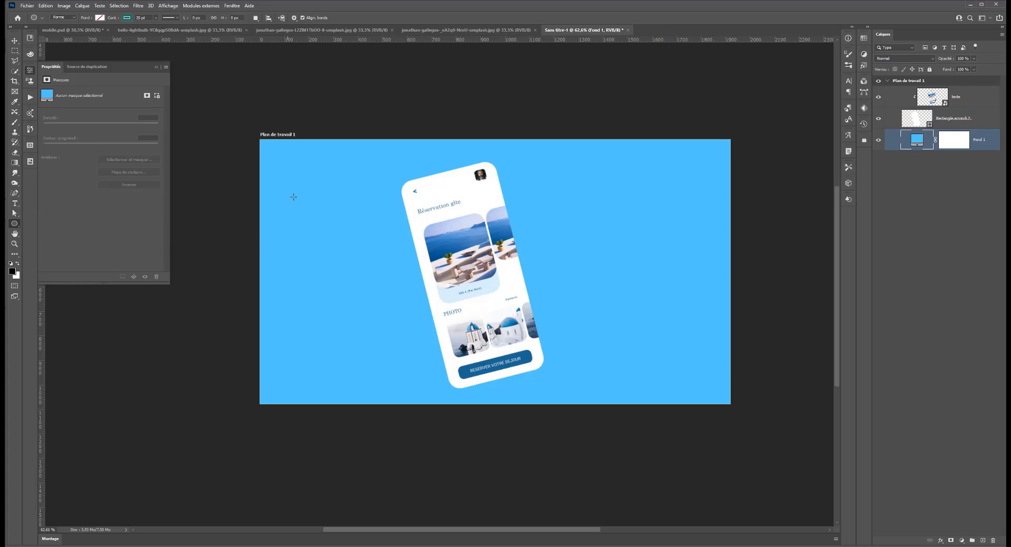
{"action": "left_click_drag", "start_coordinate": [332, 179], "coordinate": [638, 380]}
{"action": "left_click", "coordinate": [68, 159]}
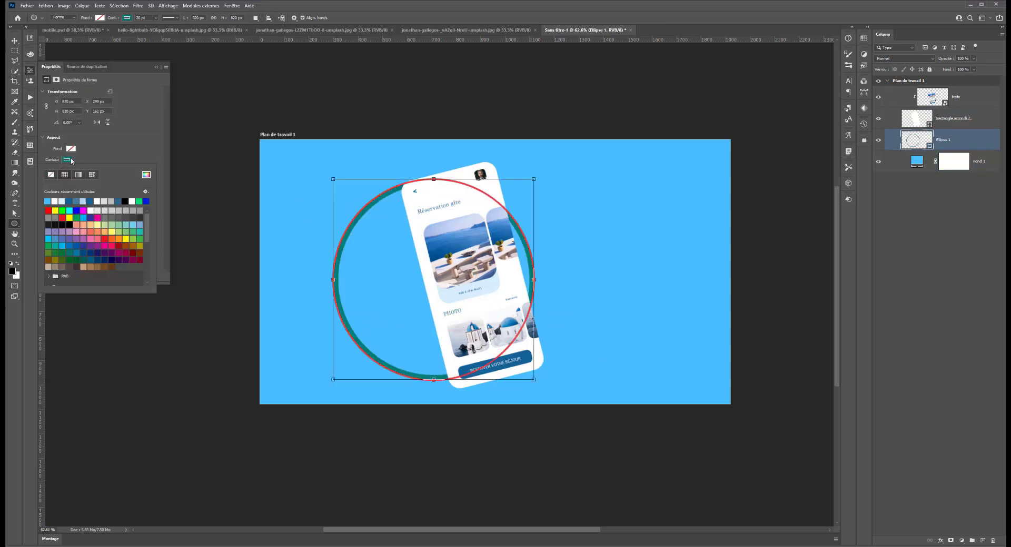
Step: Fill the circle with a darker blue (#2197db) and move it so it sits roughly centred behind the tilted mockup
{"action": "left_click", "coordinate": [73, 149]}
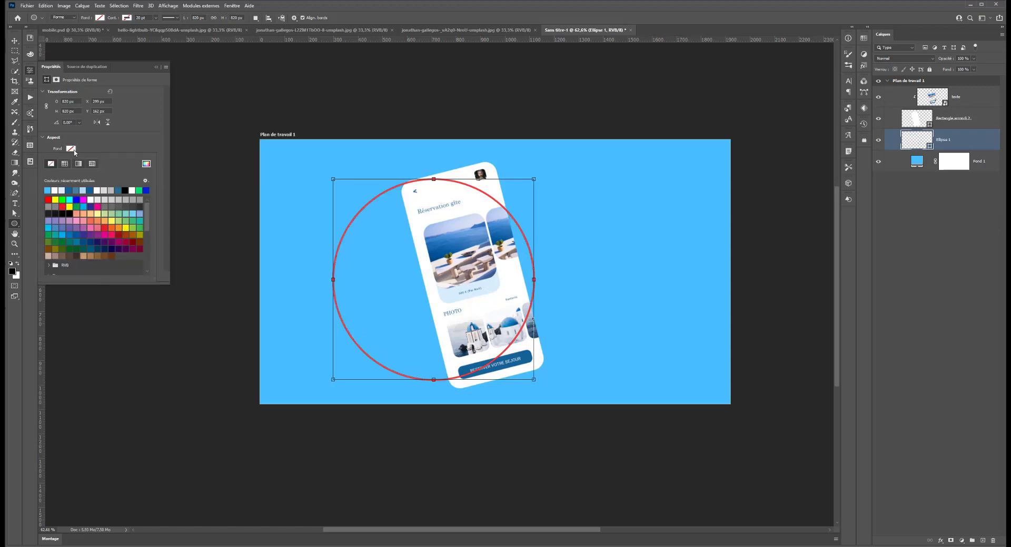
{"action": "left_click", "coordinate": [47, 190]}
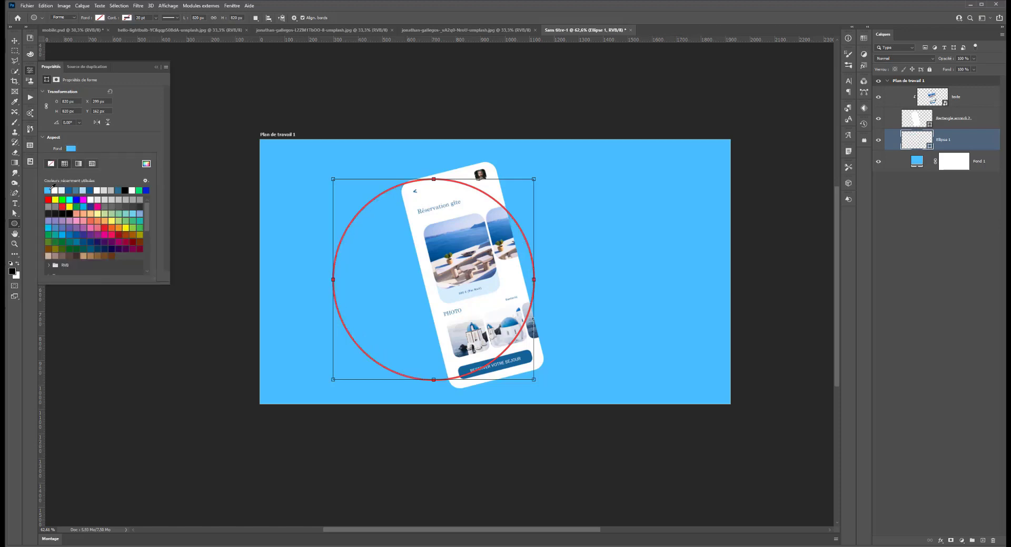
{"action": "left_click", "coordinate": [146, 164]}
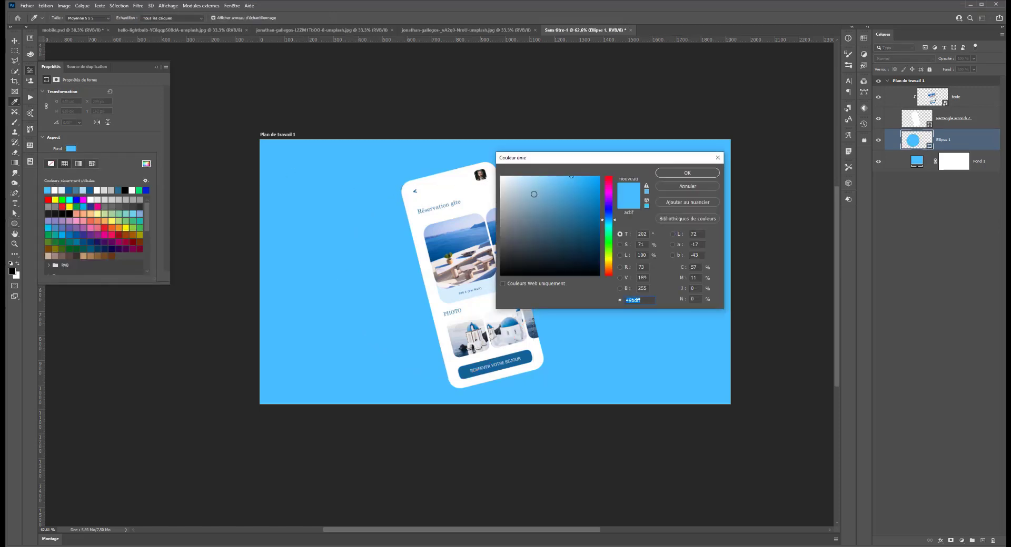
{"action": "left_click", "coordinate": [584, 190]}
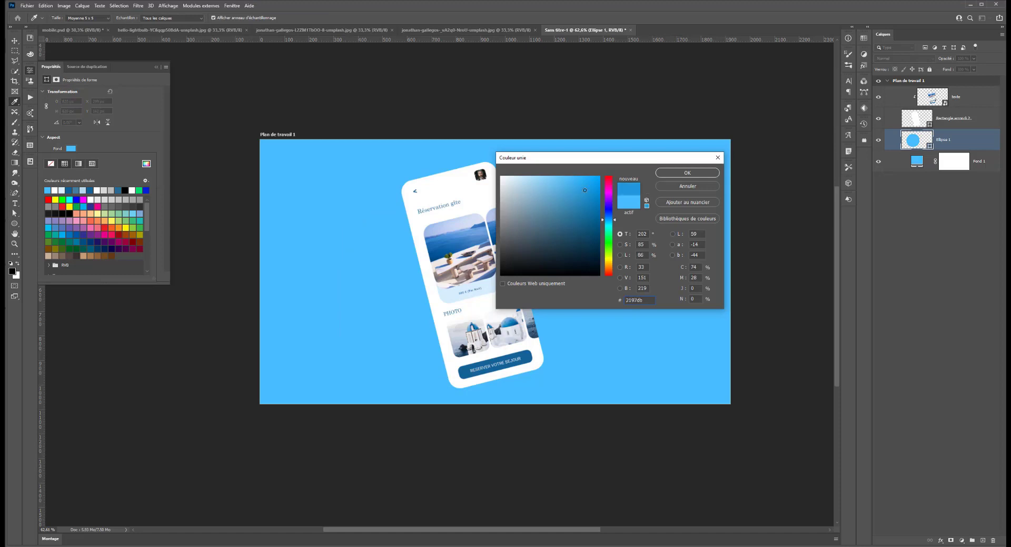
{"action": "left_click", "coordinate": [671, 175]}
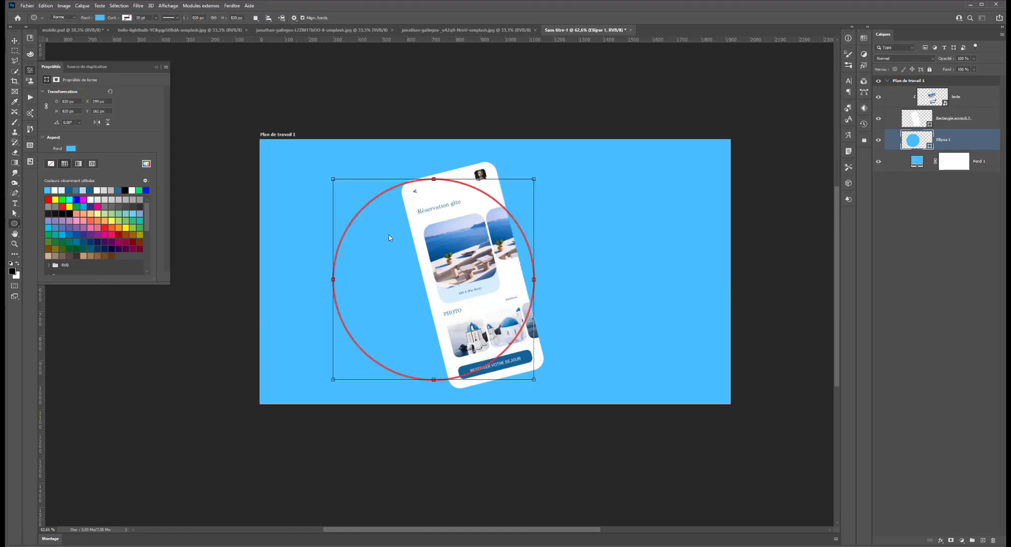
{"action": "key", "text": "v"}
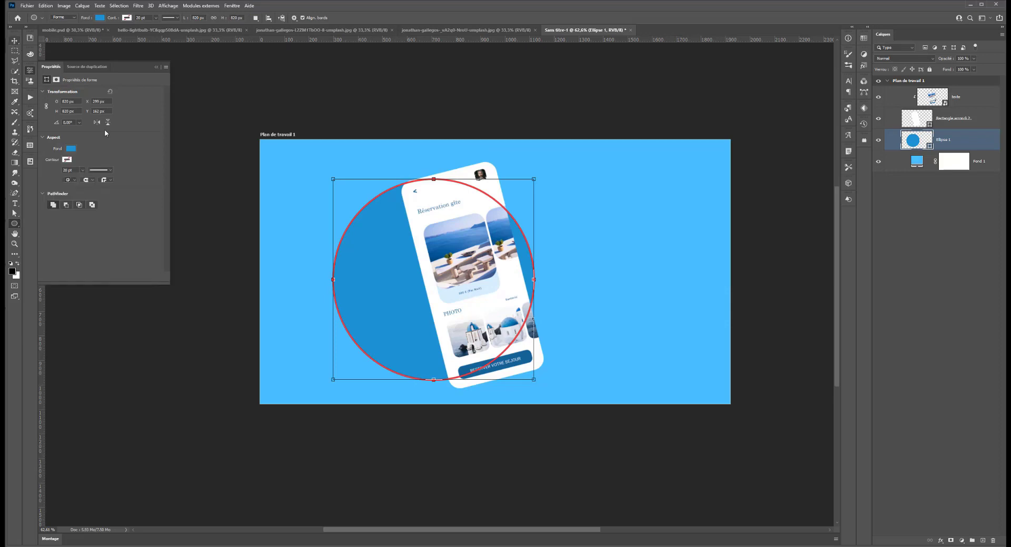
{"action": "left_click_drag", "start_coordinate": [383, 291], "coordinate": [406, 293]}
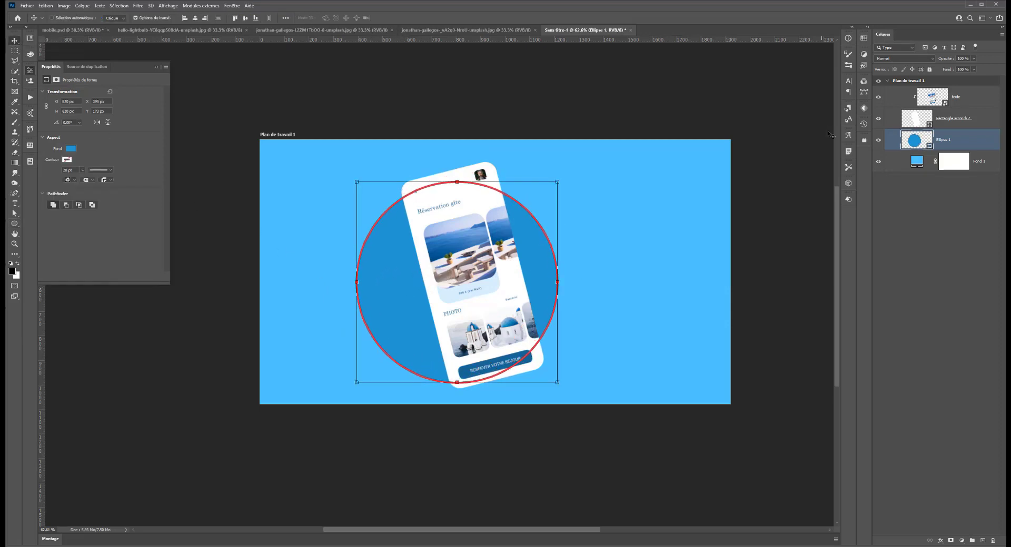
Step: Group the texte smart object with its white rounded rectangle layer
{"action": "left_click", "coordinate": [984, 105]}
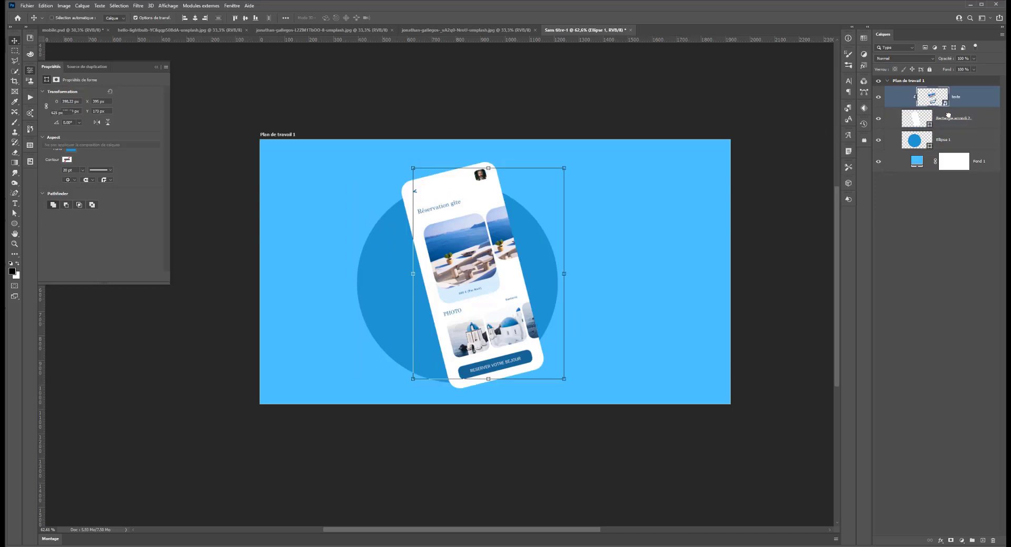
{"action": "left_click", "coordinate": [992, 124], "text": "shift"}
{"action": "key", "text": "ctrl+g"}
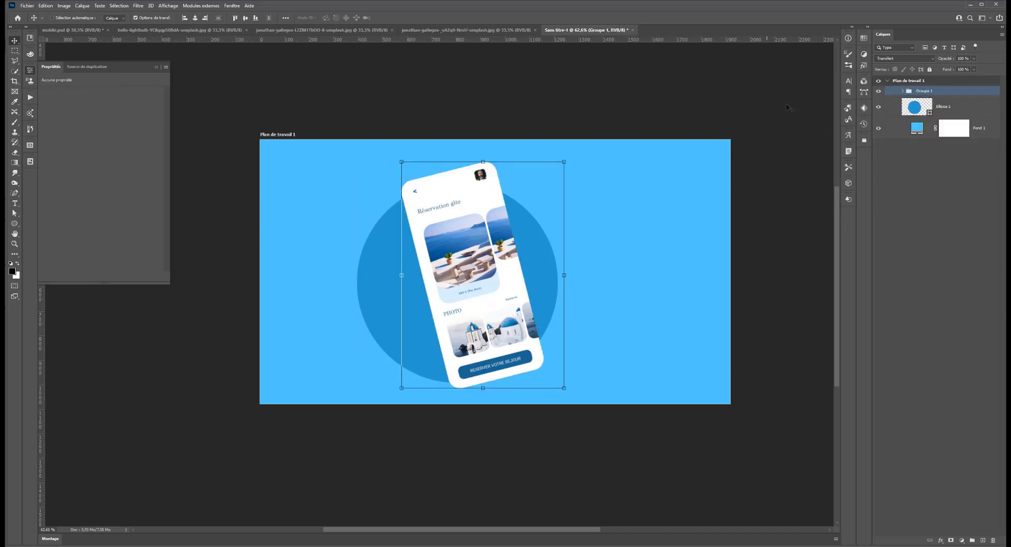
Step: Duplicate the tilted mockup group, tilt the copy the opposite way and place it overlapping the original's right side
{"action": "key", "text": "ctrl+j"}
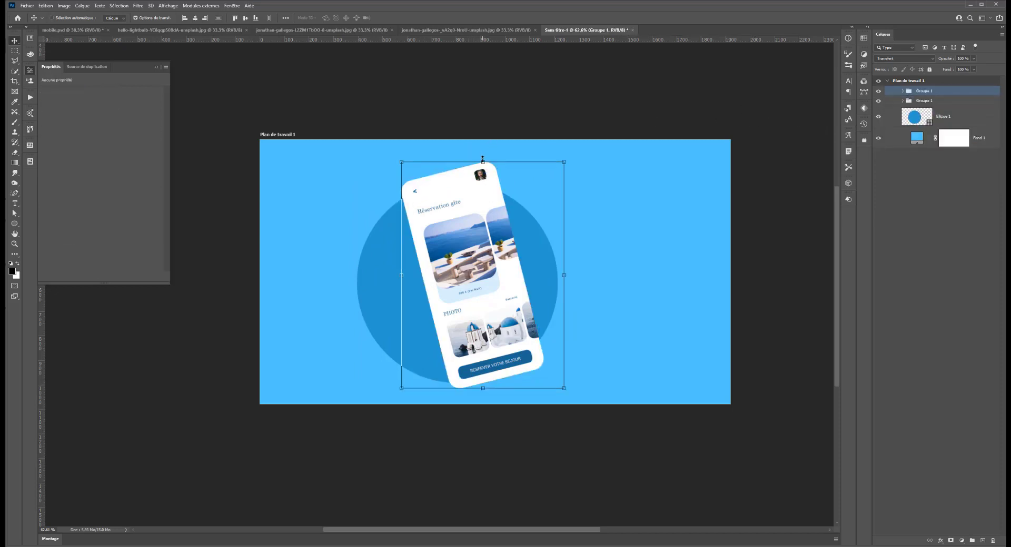
{"action": "left_click_drag", "start_coordinate": [483, 155], "coordinate": [568, 158]}
{"action": "left_click_drag", "start_coordinate": [506, 247], "coordinate": [609, 258]}
{"action": "left_click_drag", "start_coordinate": [662, 189], "coordinate": [642, 179]}
{"action": "left_click_drag", "start_coordinate": [595, 245], "coordinate": [558, 252]}
{"action": "key", "text": "Return"}
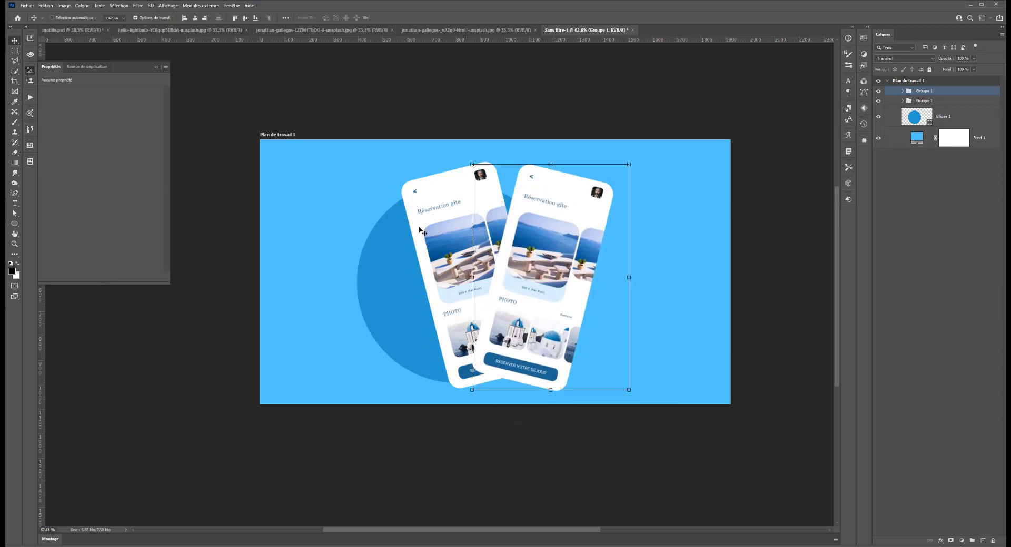
Step: Duplicate the large darker blue circle, shrink the copy and place it partly behind the right mockup's lower right corner
{"action": "left_click", "coordinate": [942, 117]}
{"action": "left_click_drag", "start_coordinate": [425, 279], "coordinate": [640, 284]}
{"action": "left_click_drag", "start_coordinate": [574, 182], "coordinate": [648, 378]}
{"action": "key", "text": "alt+space"}
Step: Duplicate the small circle, scale the copy to about 47 px wide and place it just above the small circle
{"action": "left_click_drag", "start_coordinate": [585, 354], "coordinate": [601, 327]}
{"action": "key", "text": "Return"}
{"action": "key", "text": "ctrl+t"}
{"action": "key", "text": "Return"}
{"action": "key", "text": "ctrl+t"}
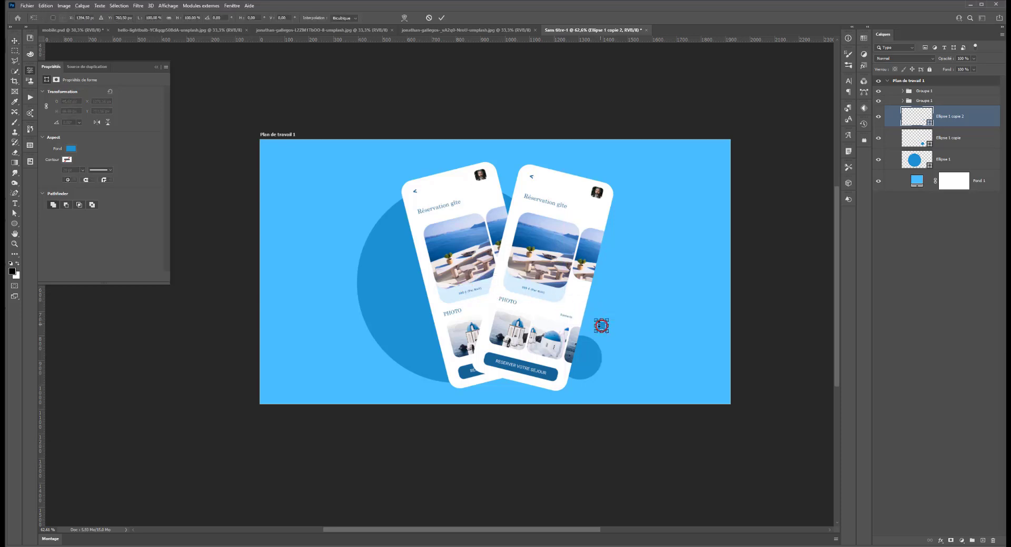
{"action": "key", "text": "Return"}
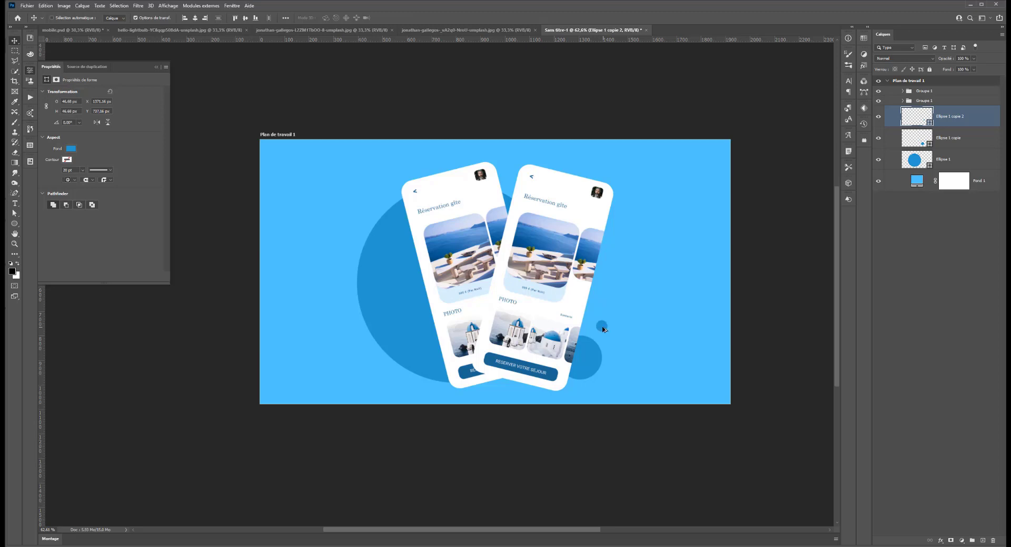
{"action": "left_click_drag", "start_coordinate": [602, 328], "coordinate": [305, 183]}
{"action": "scroll", "coordinate": [314, 283], "scroll_direction": "down", "scroll_amount": 1}
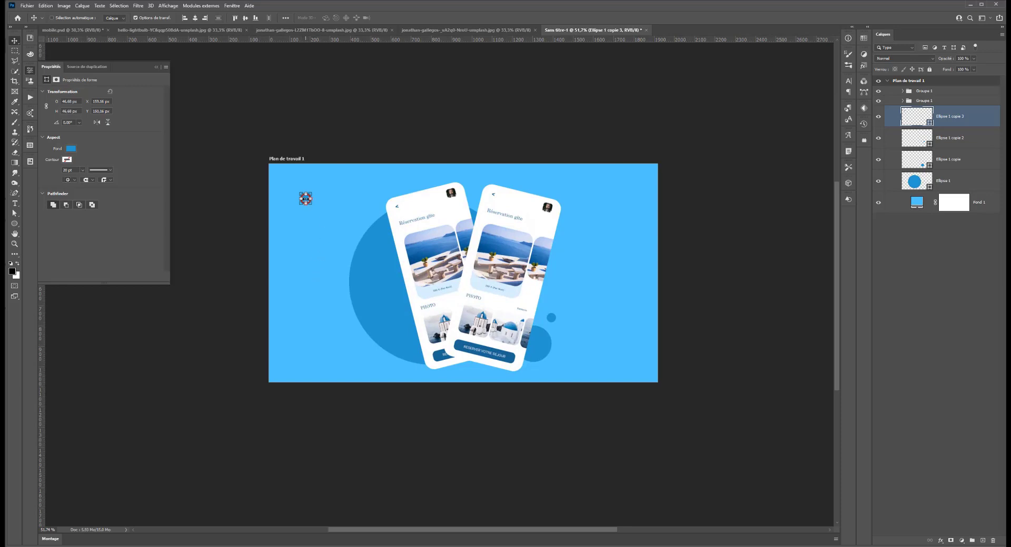
{"action": "key", "text": "ctrl+z"}
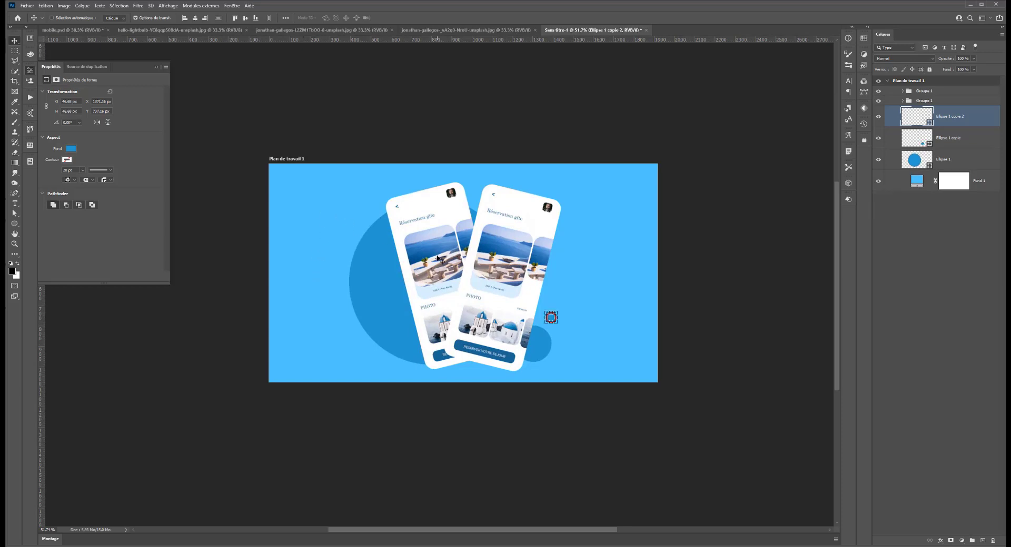
Step: Add a solid colour fill layer in dark blue (#0a6497) directly above the light blue background layer
{"action": "left_click", "coordinate": [985, 184]}
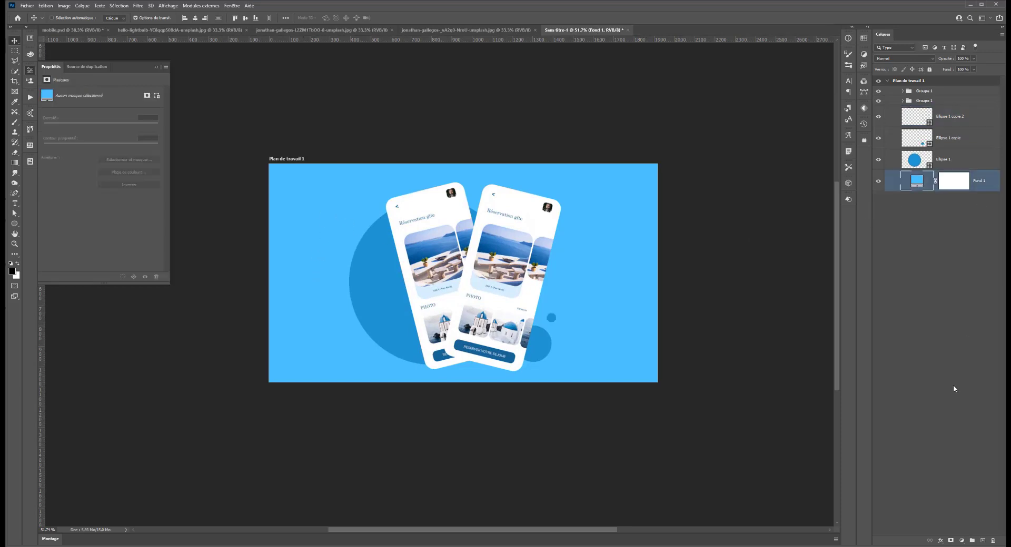
{"action": "left_click", "coordinate": [963, 541]}
{"action": "left_click", "coordinate": [977, 409]}
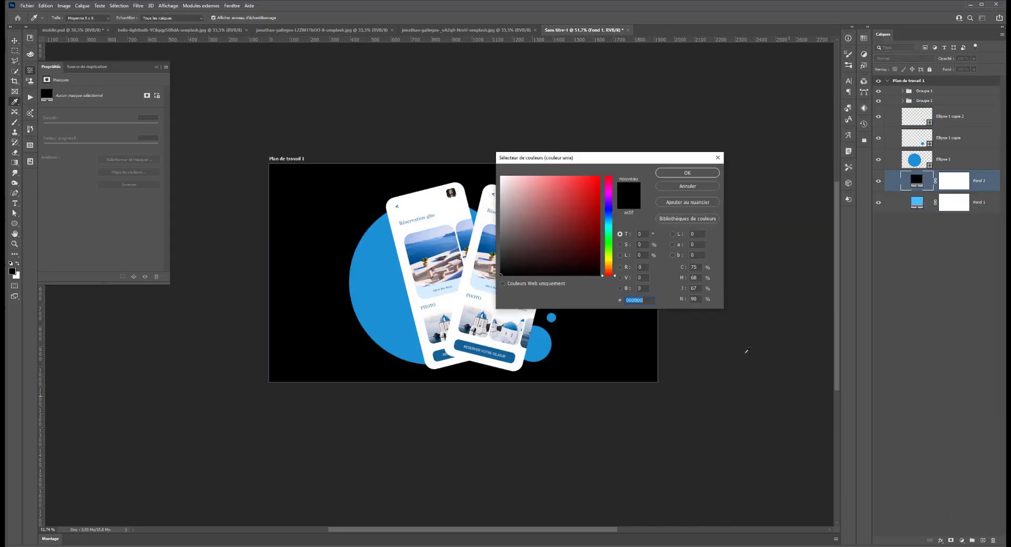
{"action": "left_click", "coordinate": [375, 285]}
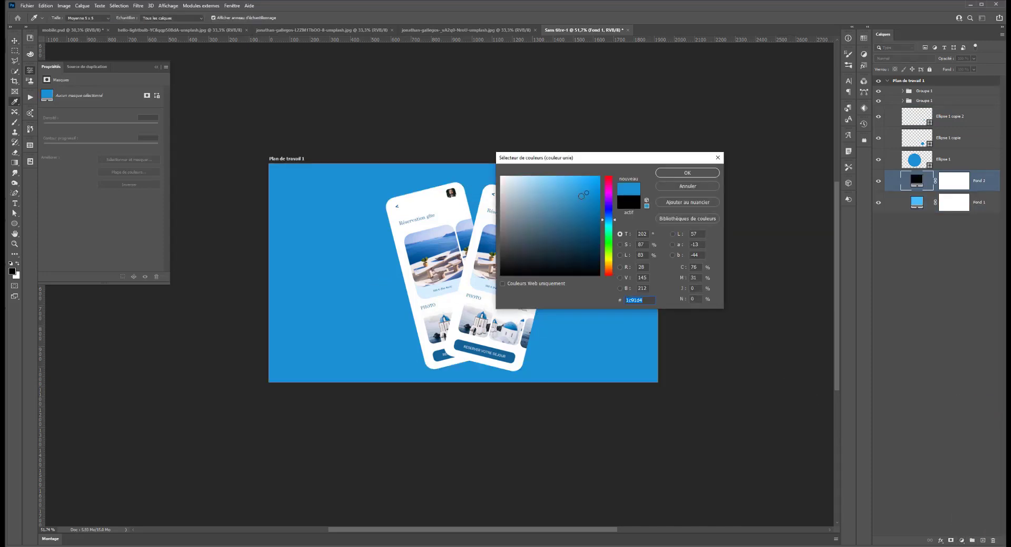
{"action": "left_click", "coordinate": [586, 214]}
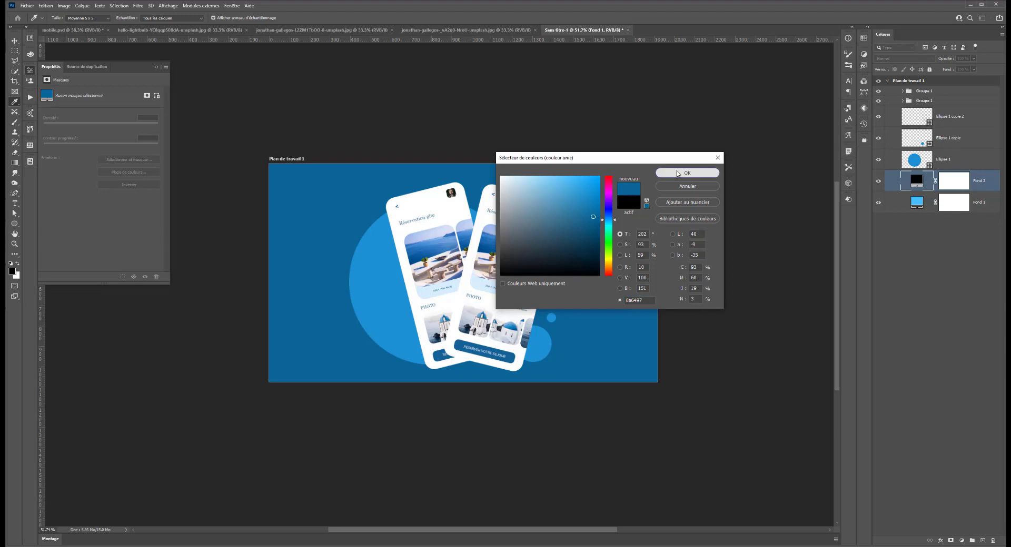
{"action": "left_click", "coordinate": [687, 173]}
Step: Paint black on the dark blue fill layer's mask with a very large soft brush, clearing the centre to leave a dark vignette
{"action": "left_click", "coordinate": [14, 122]}
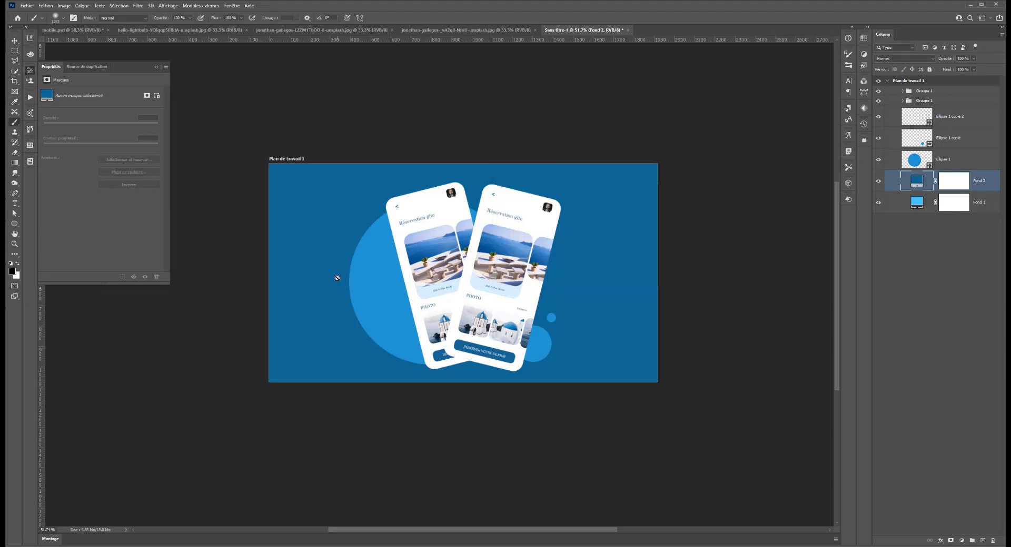
{"action": "mouse_move", "coordinate": [415, 251]}
{"action": "left_mouse_down"}
{"action": "mouse_move", "coordinate": [522, 254]}
{"action": "mouse_move", "coordinate": [499, 254]}
{"action": "left_mouse_up"}
{"action": "left_click", "coordinate": [961, 184]}
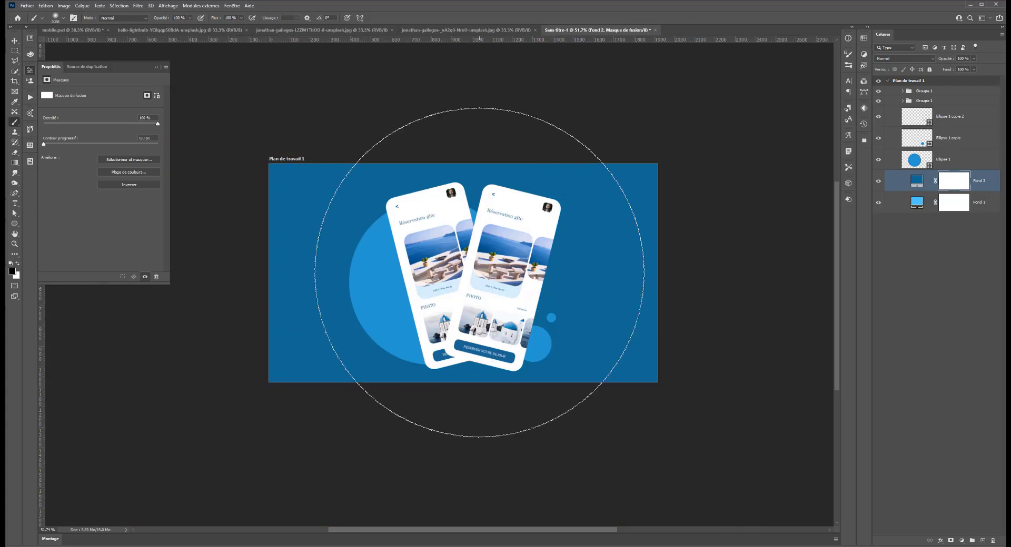
{"action": "left_click", "coordinate": [472, 269]}
{"action": "left_click", "coordinate": [484, 259]}
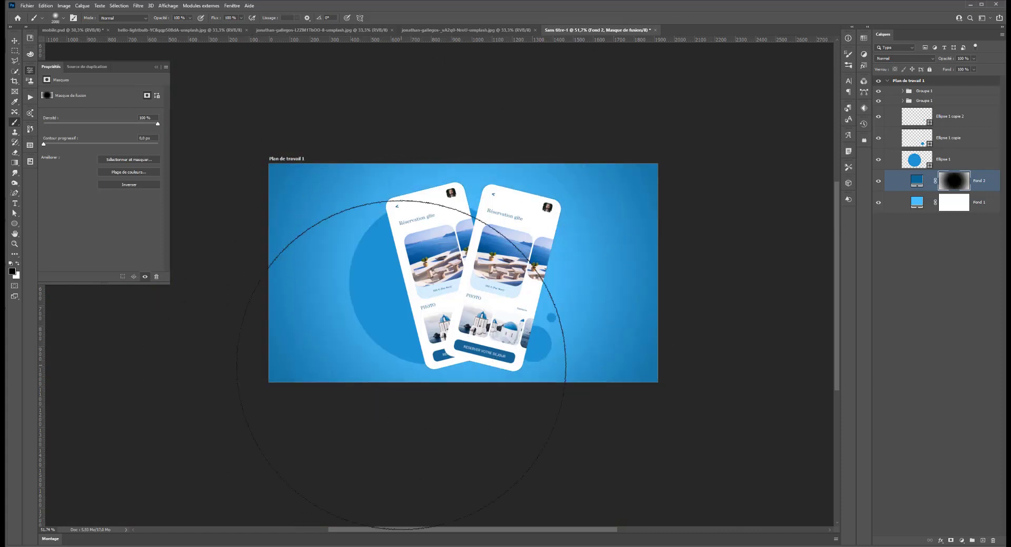
{"action": "left_click", "coordinate": [493, 253]}
{"action": "left_click", "coordinate": [442, 255]}
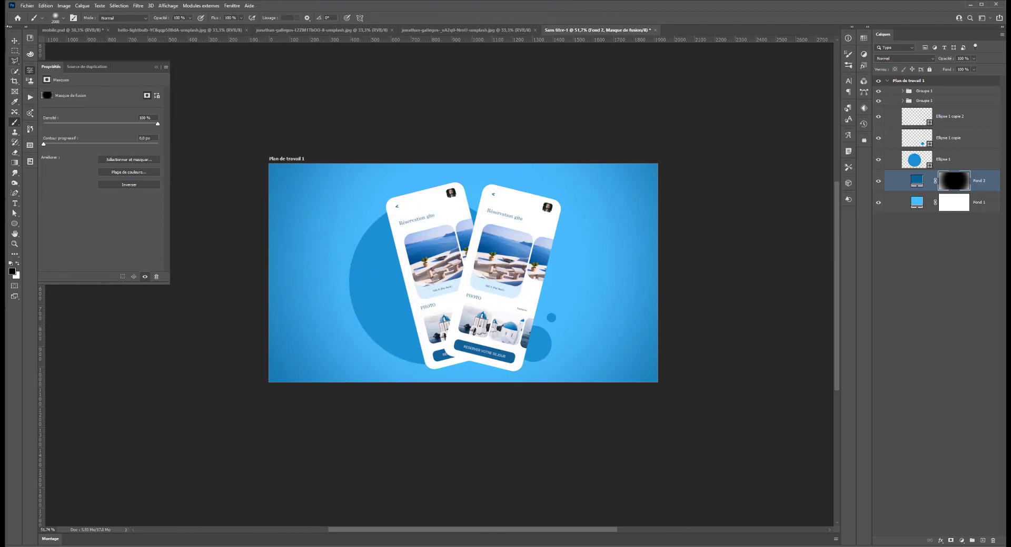
{"action": "left_click", "coordinate": [15, 51]}
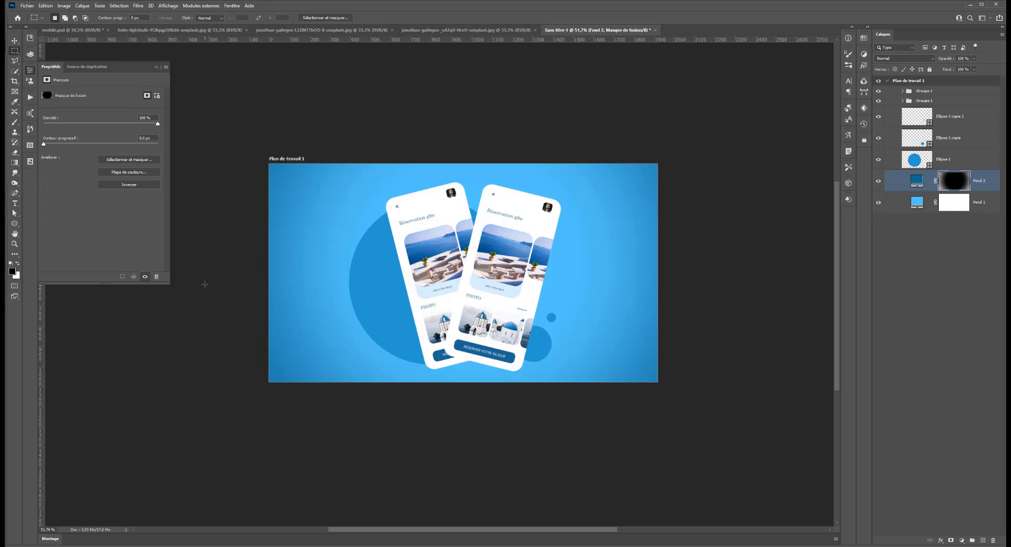
Step: Save the document on the computer as a Photoshop file named "prez maquette" in the PSD folder
{"action": "key", "text": "ctrl+s"}
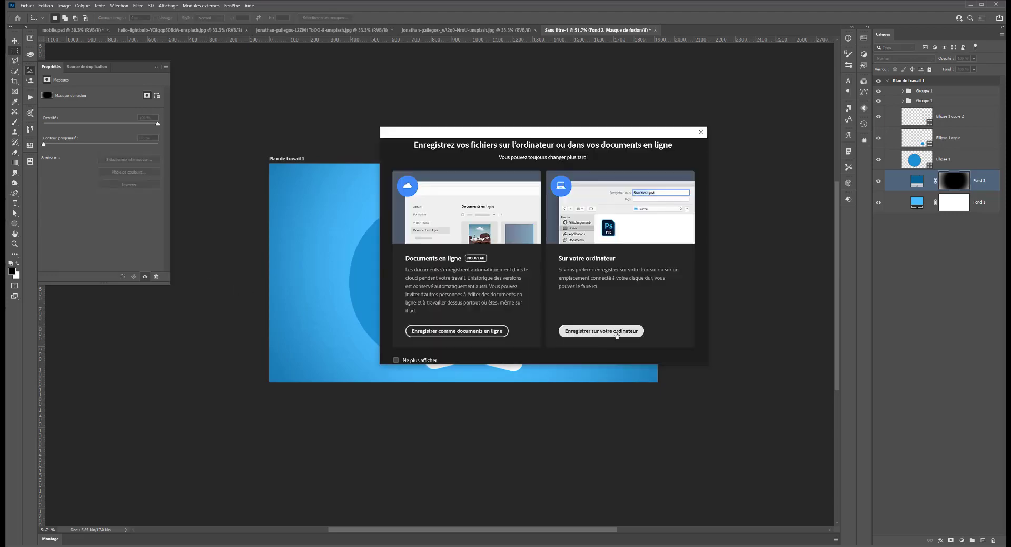
{"action": "left_click", "coordinate": [600, 332]}
{"action": "type", "text": "moc"}
{"action": "key", "text": "BackSpace"}
{"action": "key", "text": "BackSpace"}
{"action": "key", "text": "BackSpace"}
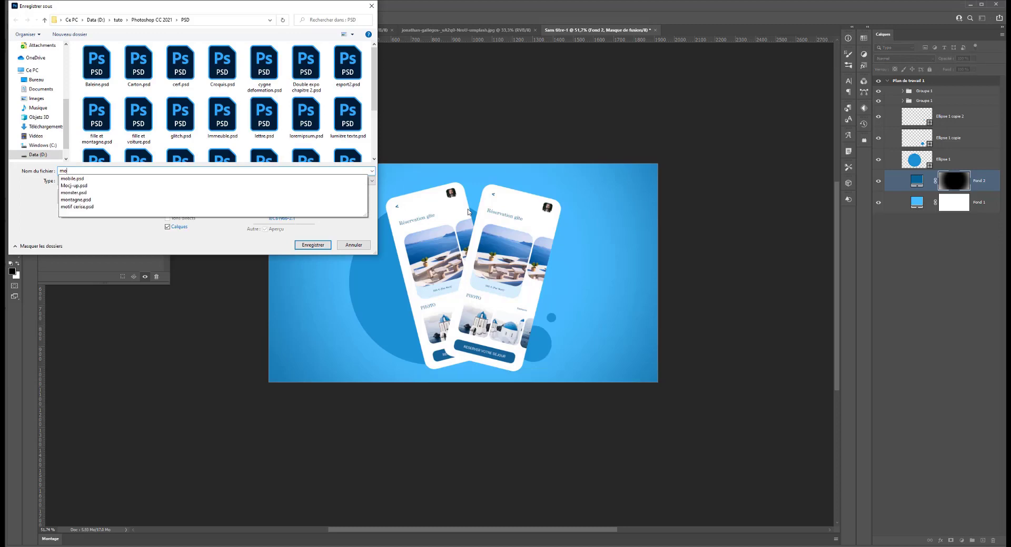
{"action": "type", "text": "prez maquette"}
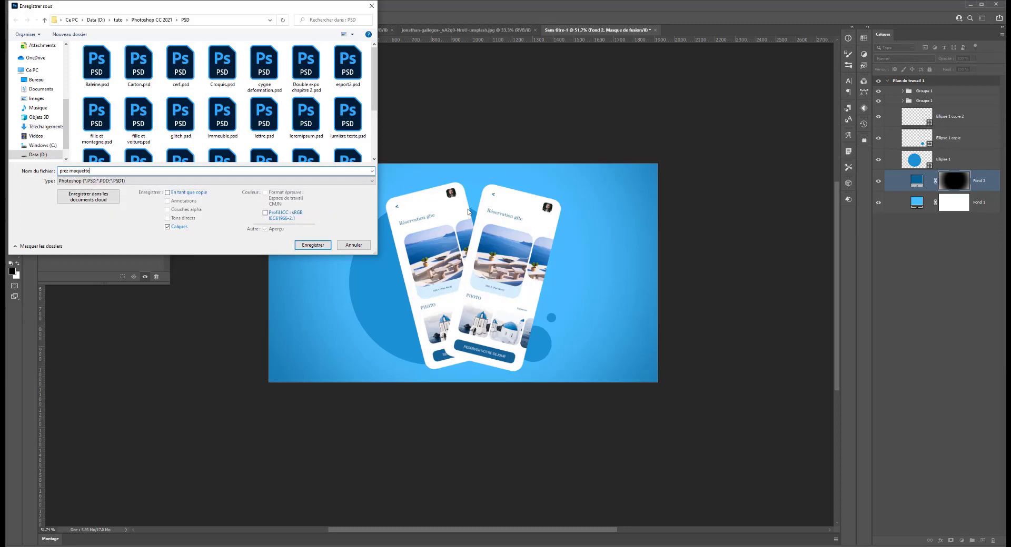
{"action": "key", "text": "Return"}
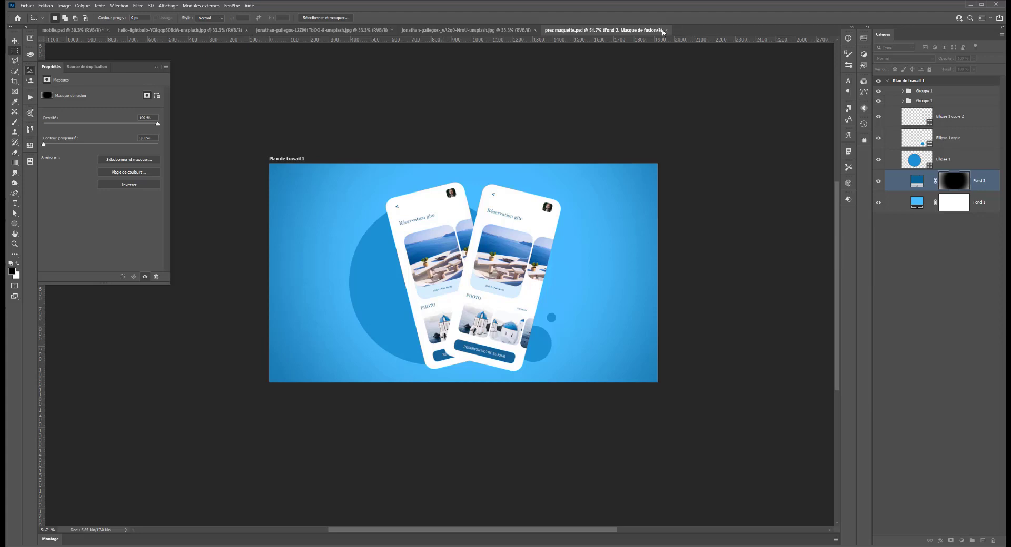
Step: Close the presentation, mobile.psd and the photo documents, saving the changes to mobile.psd
{"action": "left_click", "coordinate": [668, 30]}
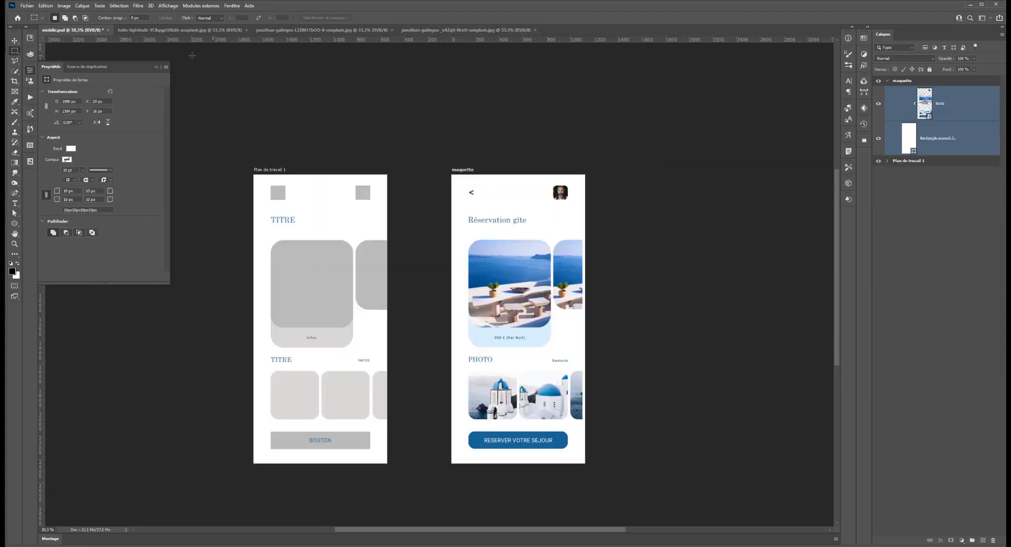
{"action": "left_click", "coordinate": [108, 30]}
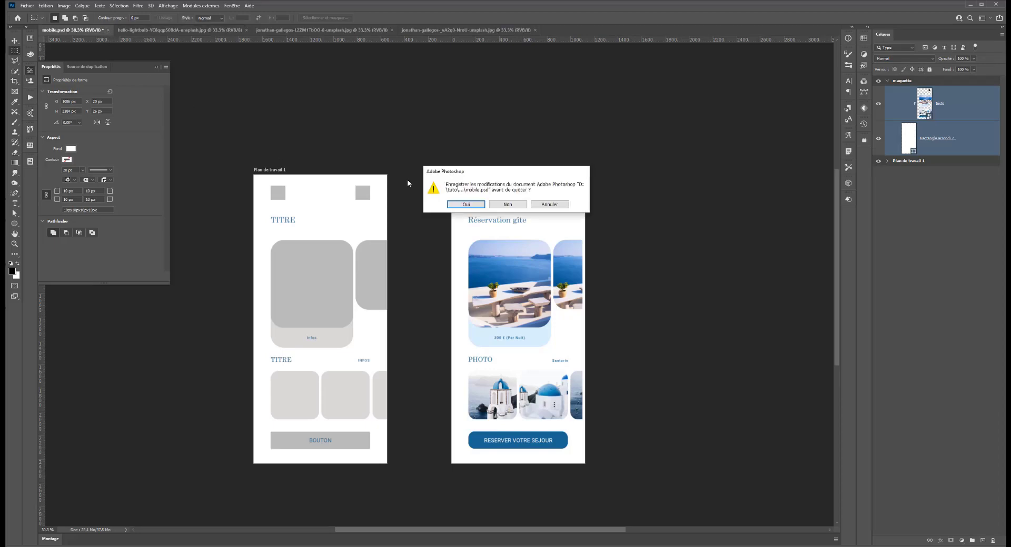
{"action": "left_click", "coordinate": [465, 204]}
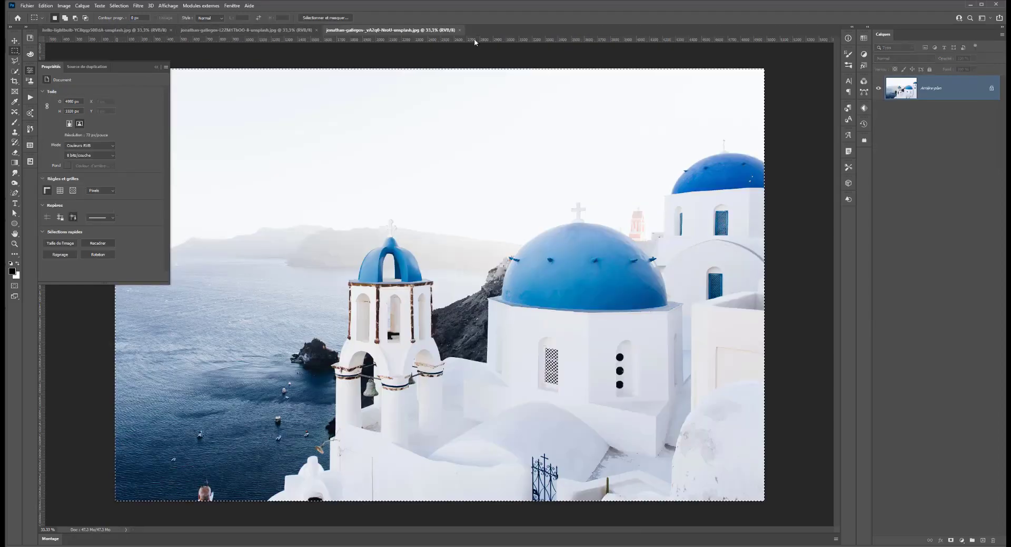
{"action": "left_click", "coordinate": [461, 30]}
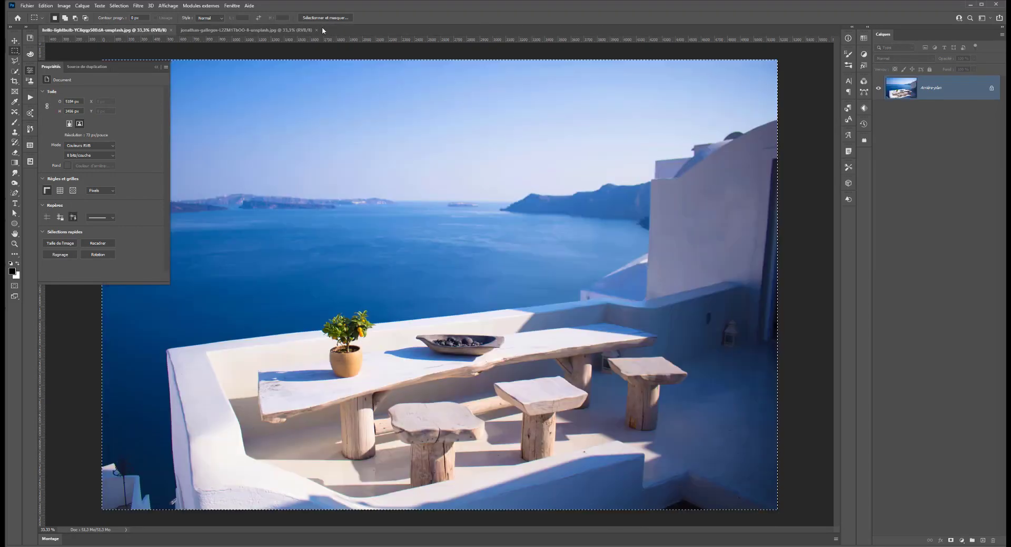
{"action": "left_click", "coordinate": [171, 30]}
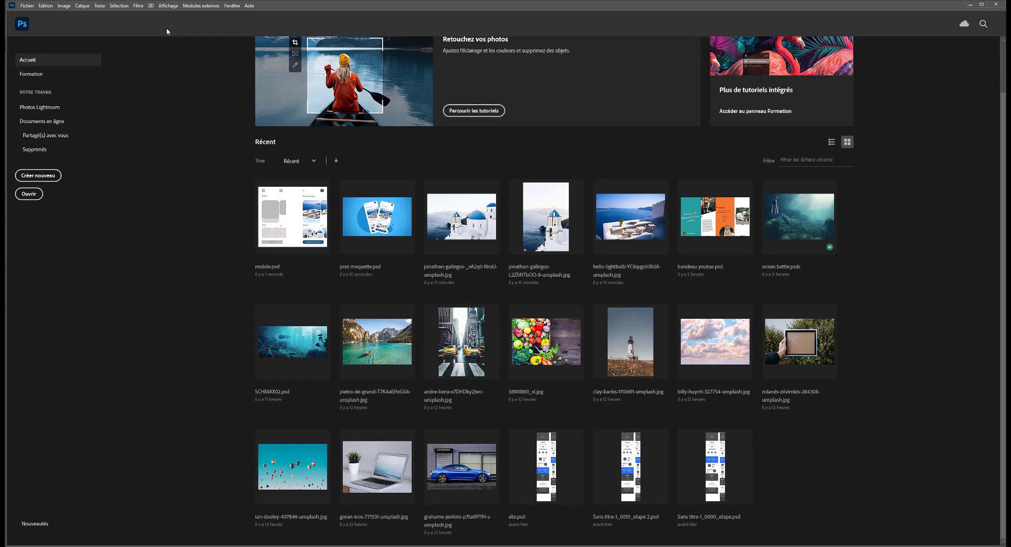